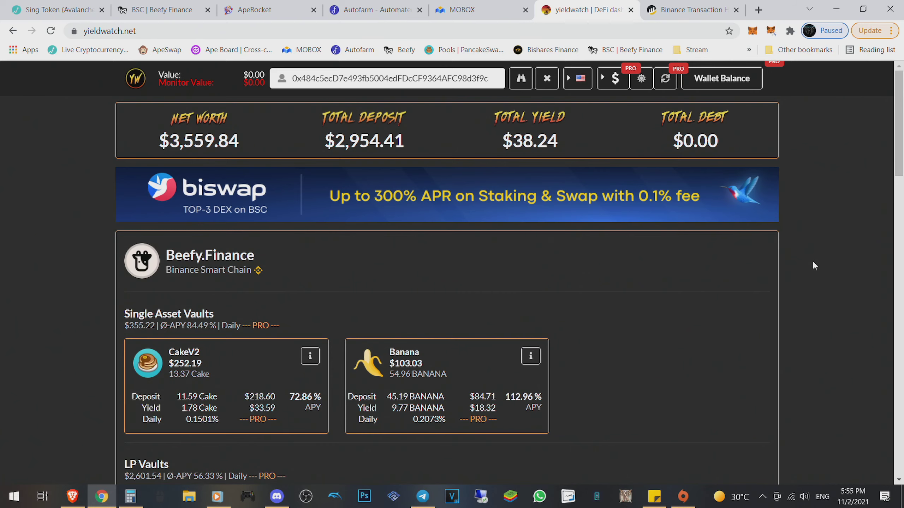
{"action": "scroll", "coordinate": [812, 260], "scroll_direction": "down", "scroll_amount": 3}
{"action": "scroll", "coordinate": [811, 260], "scroll_direction": "down", "scroll_amount": 3}
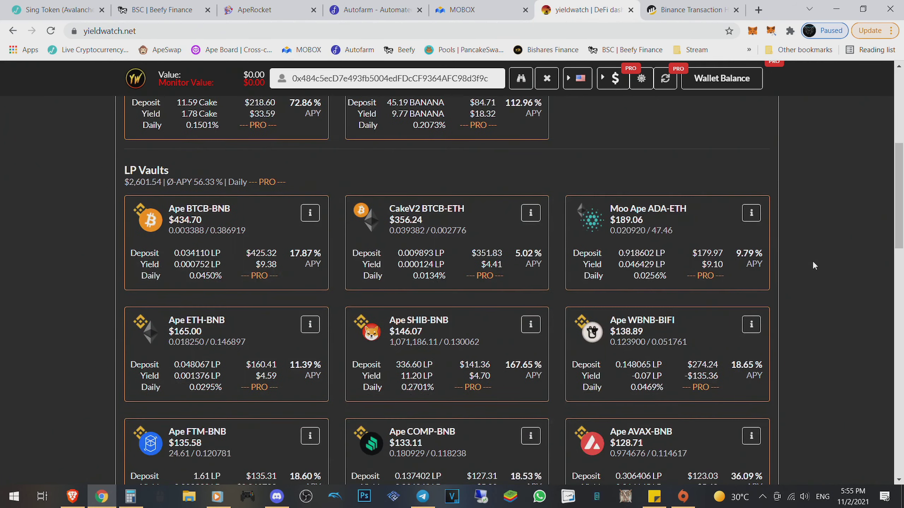
{"action": "scroll", "coordinate": [812, 261], "scroll_direction": "down", "scroll_amount": 3}
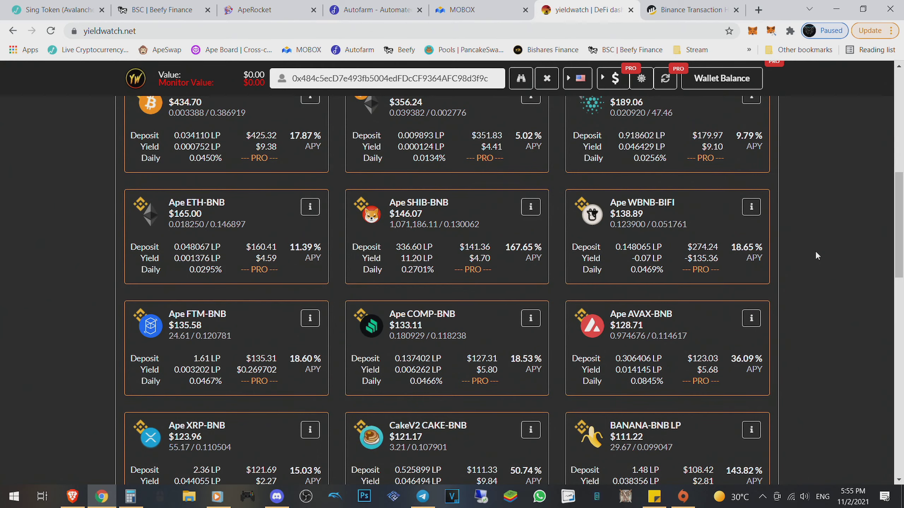
{"action": "scroll", "coordinate": [814, 251], "scroll_direction": "down", "scroll_amount": 5}
{"action": "scroll", "coordinate": [814, 251], "scroll_direction": "down", "scroll_amount": 5}
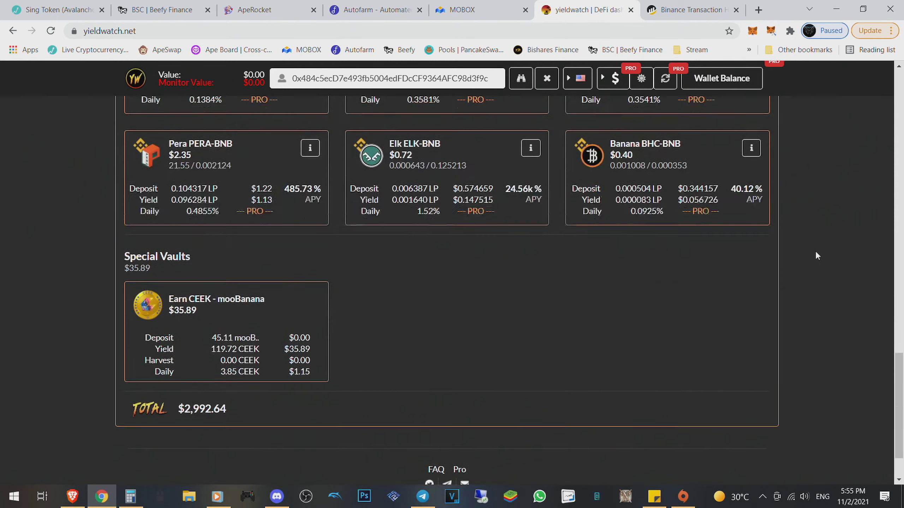
{"action": "scroll", "coordinate": [815, 250], "scroll_direction": "down", "scroll_amount": 3}
{"action": "left_click_drag", "start_coordinate": [228, 341], "coordinate": [182, 341]}
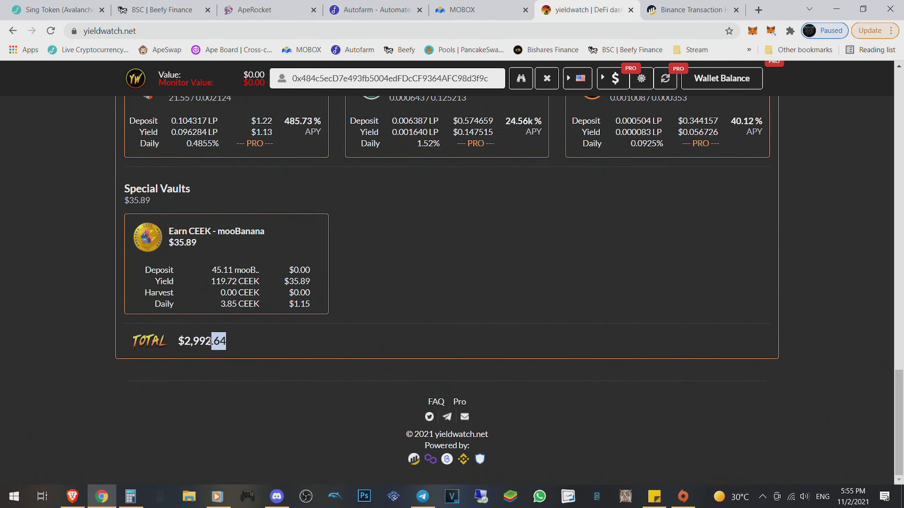
{"action": "left_click", "coordinate": [233, 341]}
{"action": "left_click_drag", "start_coordinate": [228, 342], "coordinate": [195, 342]}
{"action": "left_click", "coordinate": [196, 341]}
{"action": "left_click_drag", "start_coordinate": [212, 341], "coordinate": [201, 341]}
{"action": "left_click", "coordinate": [201, 341]}
{"action": "left_click_drag", "start_coordinate": [228, 341], "coordinate": [183, 341]}
{"action": "left_click", "coordinate": [242, 343]}
{"action": "left_click_drag", "start_coordinate": [227, 341], "coordinate": [178, 342]}
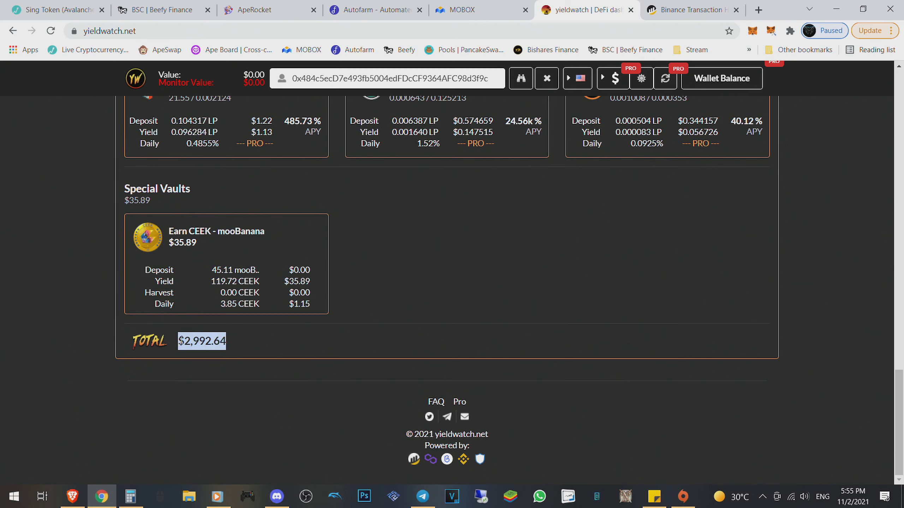
{"action": "left_click", "coordinate": [277, 333]}
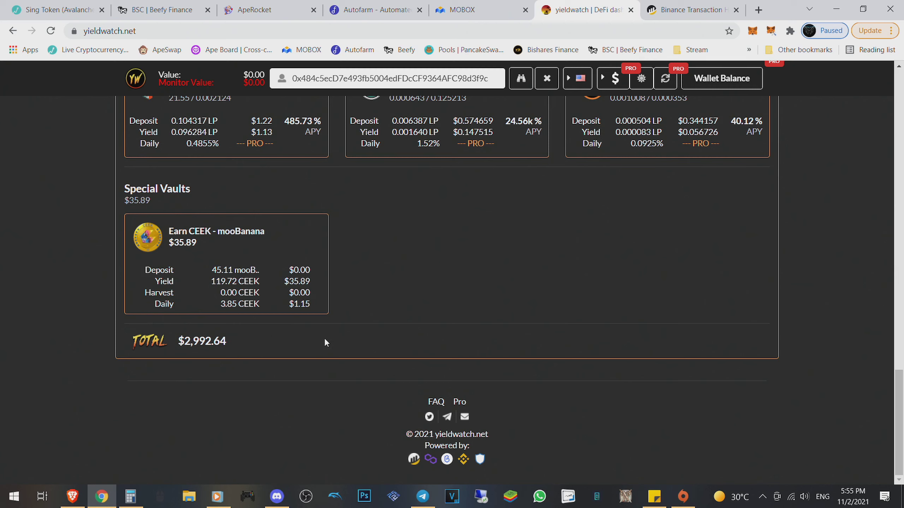
{"action": "scroll", "coordinate": [324, 338], "scroll_direction": "up", "scroll_amount": 4}
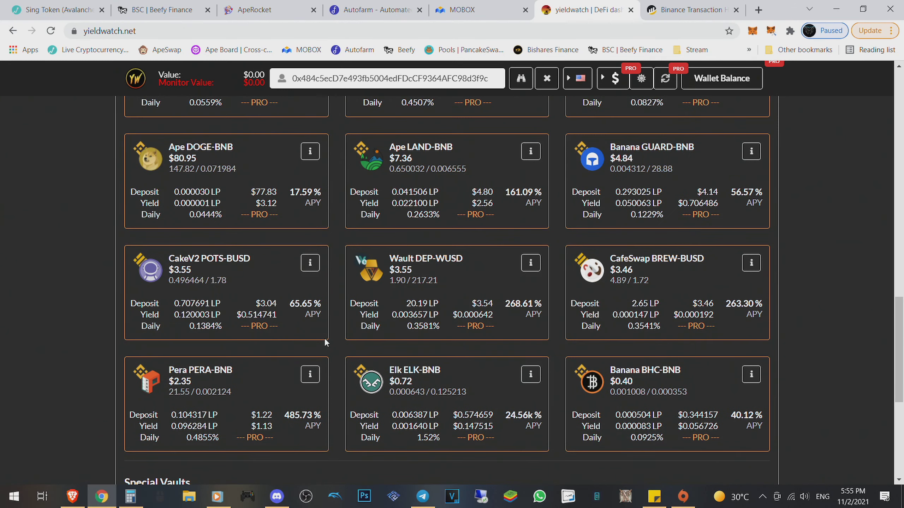
{"action": "scroll", "coordinate": [324, 337], "scroll_direction": "up", "scroll_amount": 4}
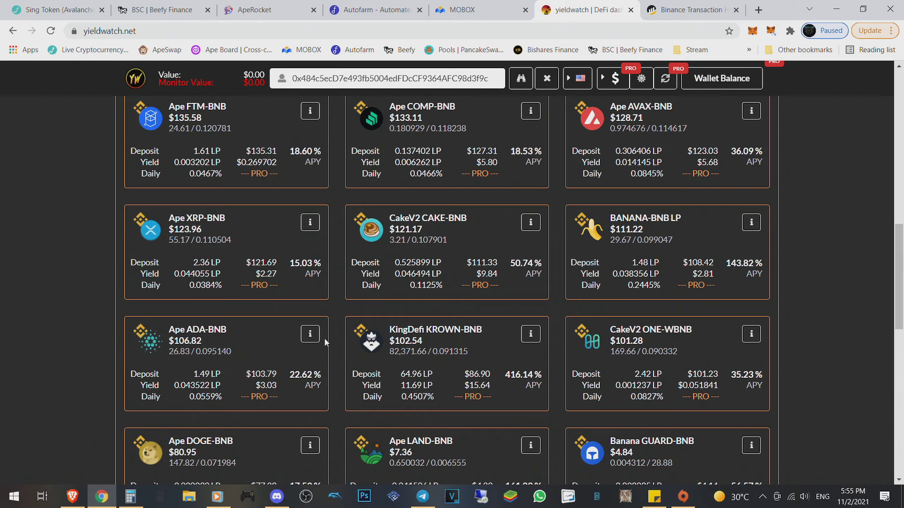
{"action": "scroll", "coordinate": [324, 338], "scroll_direction": "up", "scroll_amount": 3}
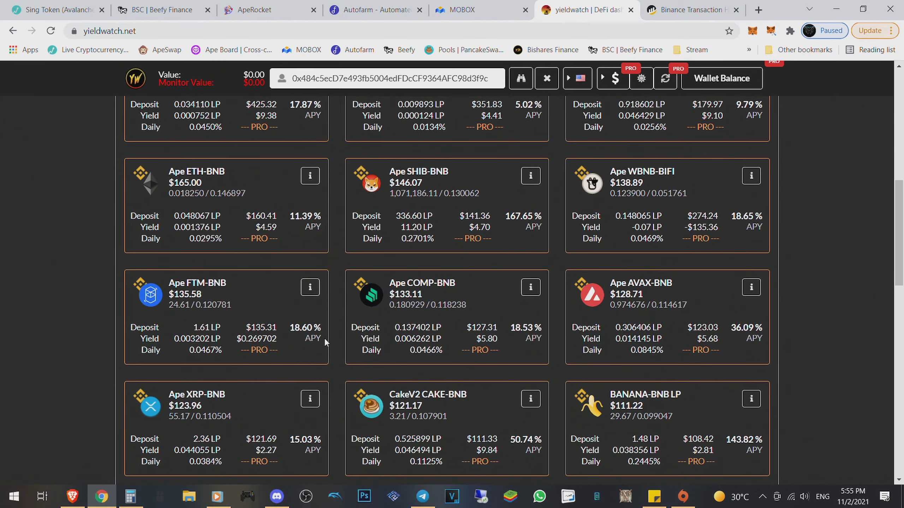
{"action": "scroll", "coordinate": [324, 337], "scroll_direction": "up", "scroll_amount": 3}
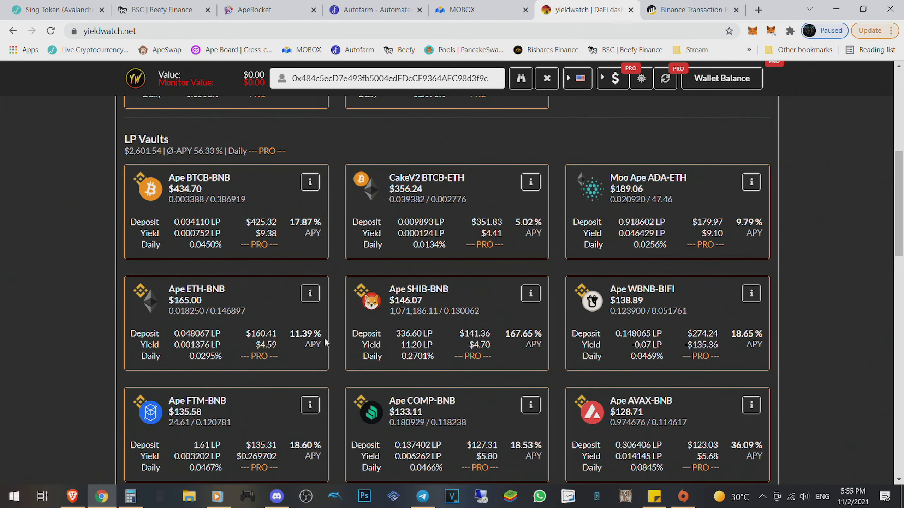
{"action": "scroll", "coordinate": [325, 337], "scroll_direction": "up", "scroll_amount": 3}
{"action": "scroll", "coordinate": [324, 337], "scroll_direction": "up", "scroll_amount": 2}
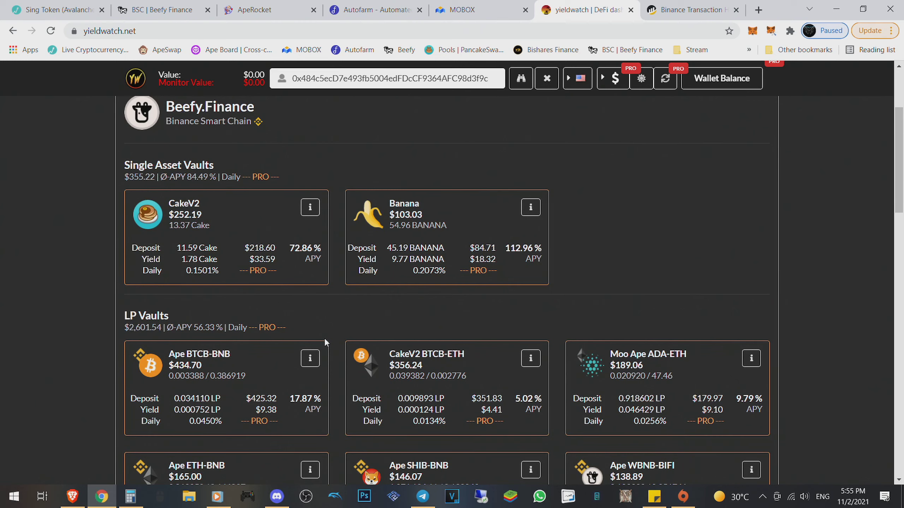
{"action": "scroll", "coordinate": [324, 337], "scroll_direction": "down", "scroll_amount": 3}
{"action": "scroll", "coordinate": [324, 337], "scroll_direction": "down", "scroll_amount": 1}
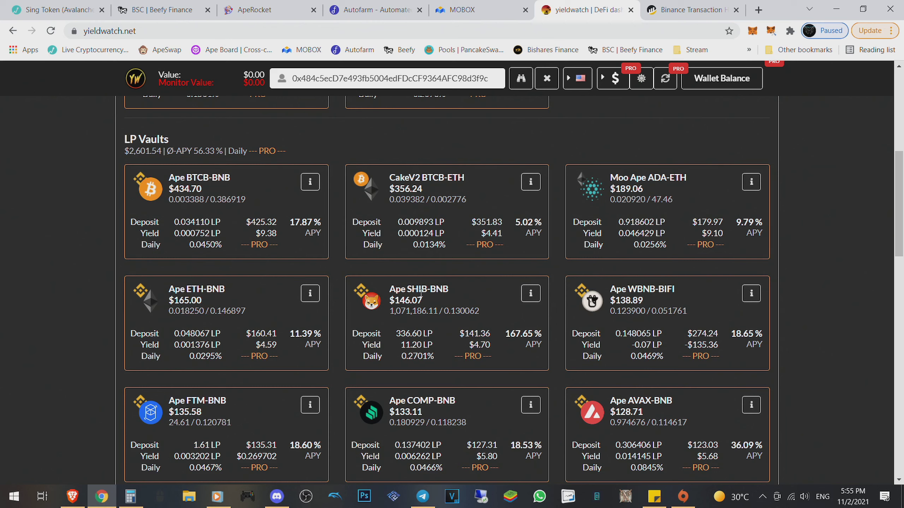
{"action": "left_click_drag", "start_coordinate": [408, 289], "coordinate": [449, 289]}
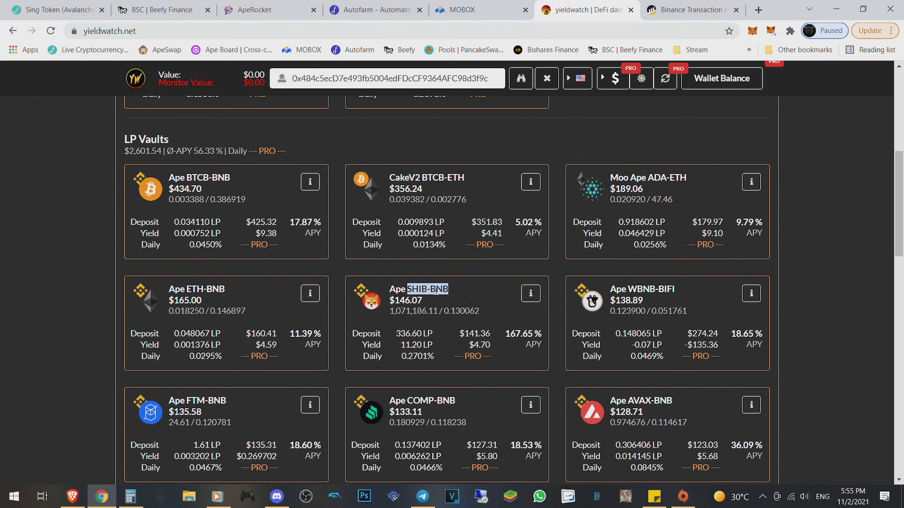
{"action": "scroll", "coordinate": [451, 291], "scroll_direction": "down", "scroll_amount": 3}
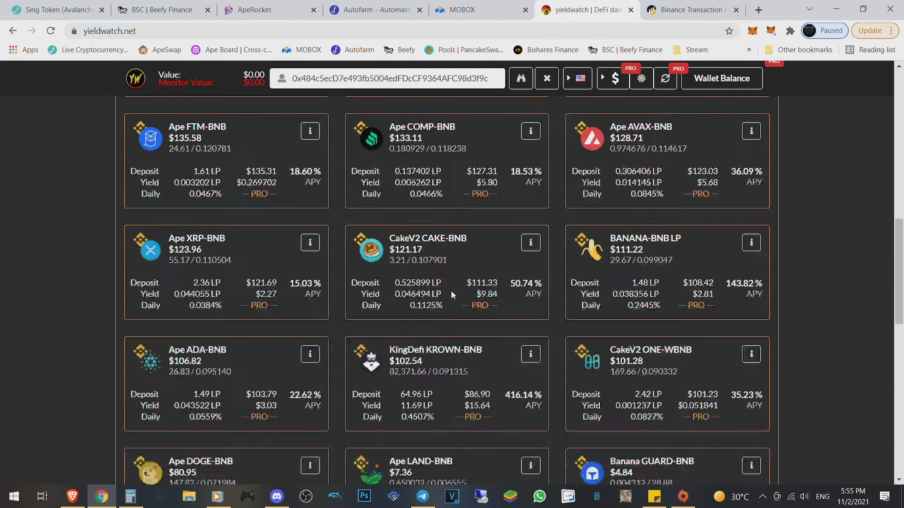
{"action": "scroll", "coordinate": [450, 291], "scroll_direction": "down", "scroll_amount": 2}
{"action": "left_click_drag", "start_coordinate": [642, 271], "coordinate": [691, 271]}
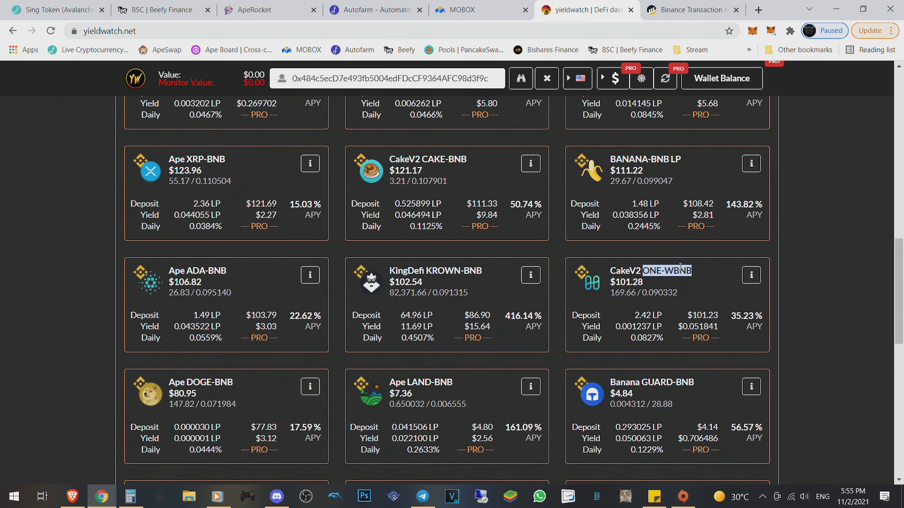
{"action": "left_click", "coordinate": [723, 322]}
{"action": "left_click_drag", "start_coordinate": [699, 327], "coordinate": [680, 326]}
{"action": "left_click", "coordinate": [685, 327]}
{"action": "left_click", "coordinate": [706, 324]}
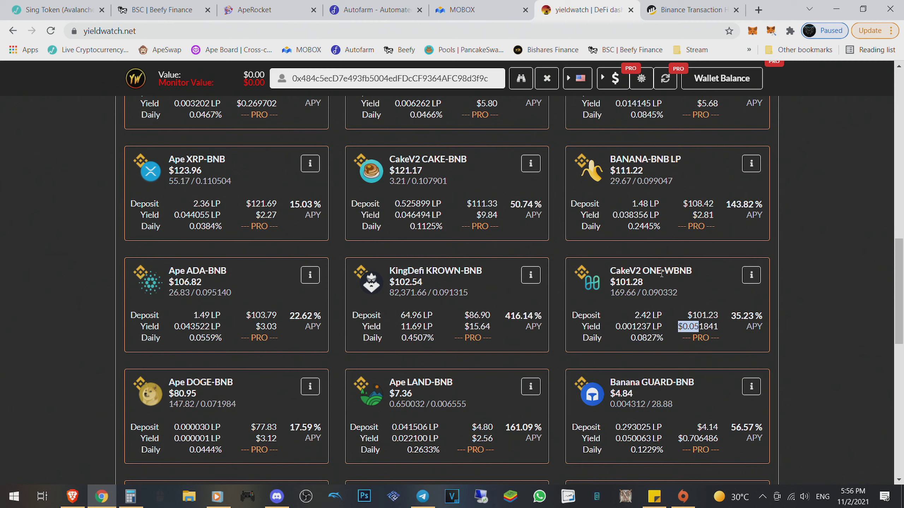
{"action": "left_click", "coordinate": [697, 324]}
{"action": "left_click_drag", "start_coordinate": [731, 315], "coordinate": [755, 316]}
{"action": "left_click", "coordinate": [821, 321]}
{"action": "left_click_drag", "start_coordinate": [699, 325], "coordinate": [678, 326]}
{"action": "left_click", "coordinate": [701, 326]}
{"action": "left_click", "coordinate": [727, 326]}
{"action": "scroll", "coordinate": [728, 326], "scroll_direction": "up", "scroll_amount": 3}
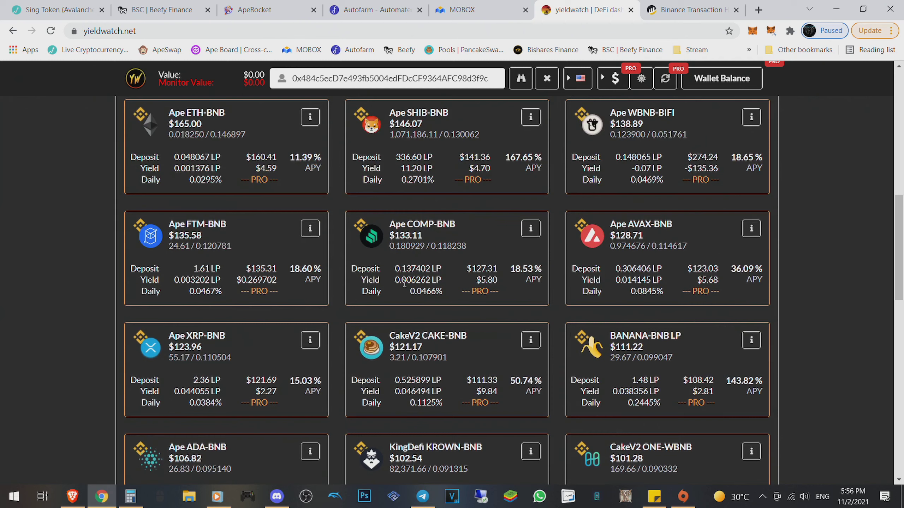
{"action": "left_click_drag", "start_coordinate": [263, 280], "coordinate": [237, 279]}
{"action": "left_click", "coordinate": [291, 284]}
{"action": "left_click_drag", "start_coordinate": [291, 269], "coordinate": [313, 268]}
{"action": "scroll", "coordinate": [523, 286], "scroll_direction": "down", "scroll_amount": 2}
{"action": "left_click_drag", "start_coordinate": [729, 375], "coordinate": [753, 375]}
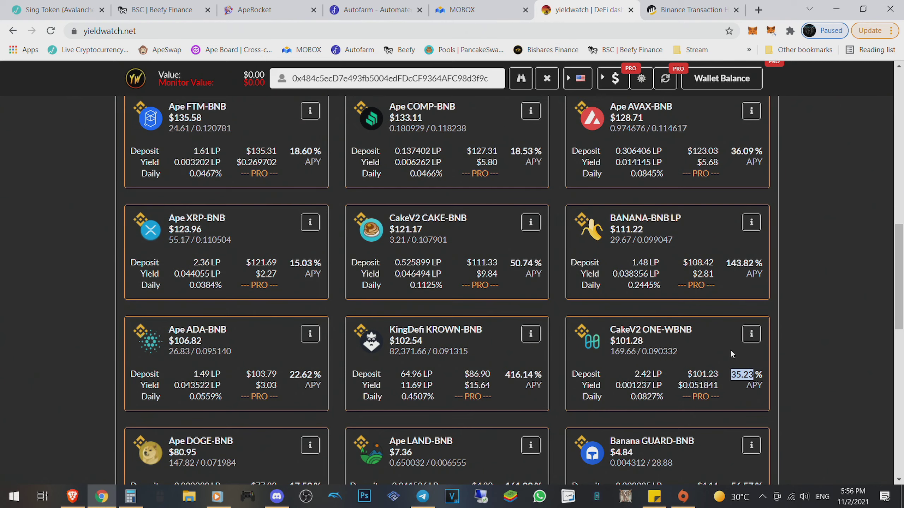
{"action": "scroll", "coordinate": [730, 349], "scroll_direction": "up", "scroll_amount": 3}
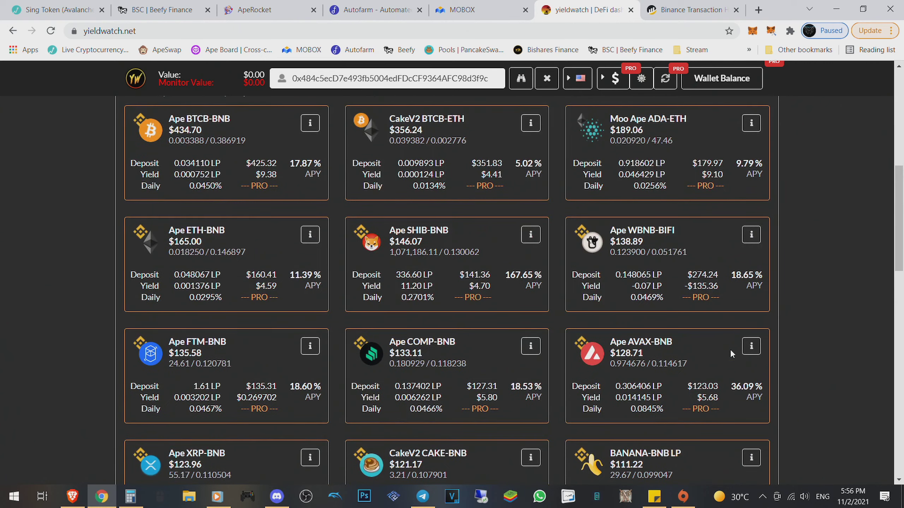
{"action": "scroll", "coordinate": [730, 348], "scroll_direction": "down", "scroll_amount": 3}
{"action": "left_click", "coordinate": [730, 349]}
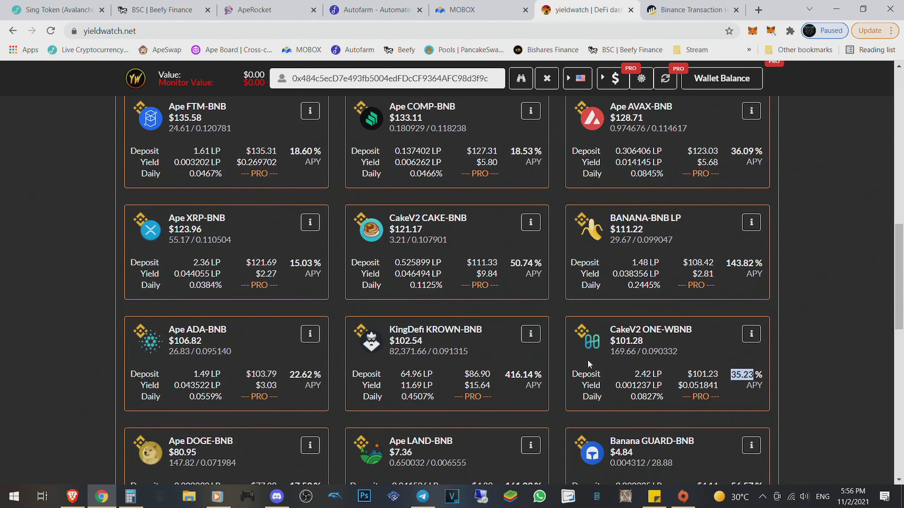
{"action": "left_click_drag", "start_coordinate": [426, 331], "coordinate": [483, 329]}
{"action": "left_click", "coordinate": [546, 336]}
{"action": "left_click_drag", "start_coordinate": [510, 375], "coordinate": [534, 375]}
{"action": "left_click", "coordinate": [534, 369]}
{"action": "scroll", "coordinate": [559, 338], "scroll_direction": "down", "scroll_amount": 1}
{"action": "left_click_drag", "start_coordinate": [472, 326], "coordinate": [490, 327]}
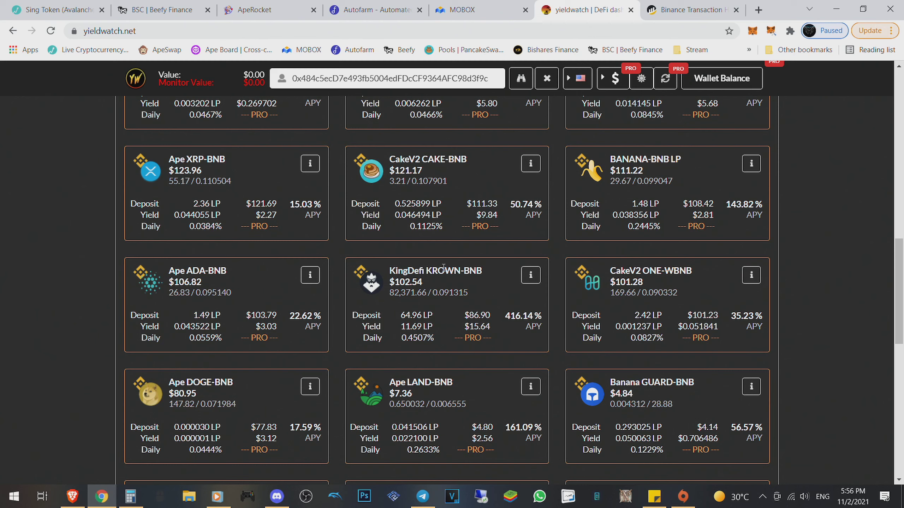
{"action": "double_click", "coordinate": [417, 280]}
{"action": "triple_click", "coordinate": [416, 281]}
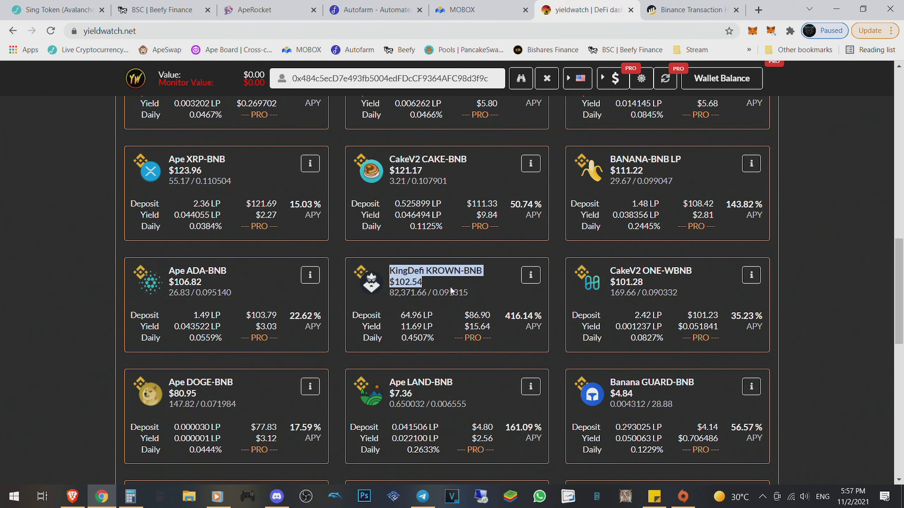
{"action": "left_click_drag", "start_coordinate": [423, 281], "coordinate": [411, 281]}
{"action": "left_click", "coordinate": [408, 281]}
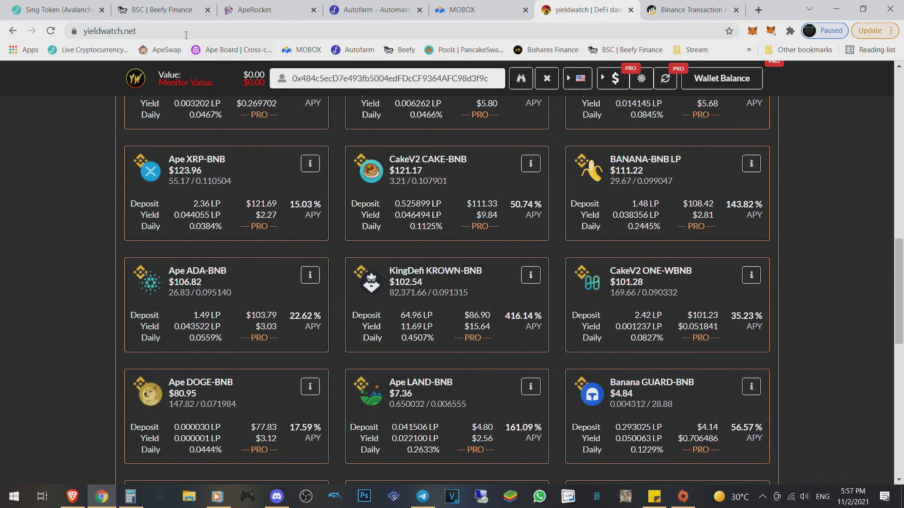
Limit the BSC vault list to deposited vaults and expand the paused ELK-BNB ELP vault
{"action": "left_click", "coordinate": [161, 9]}
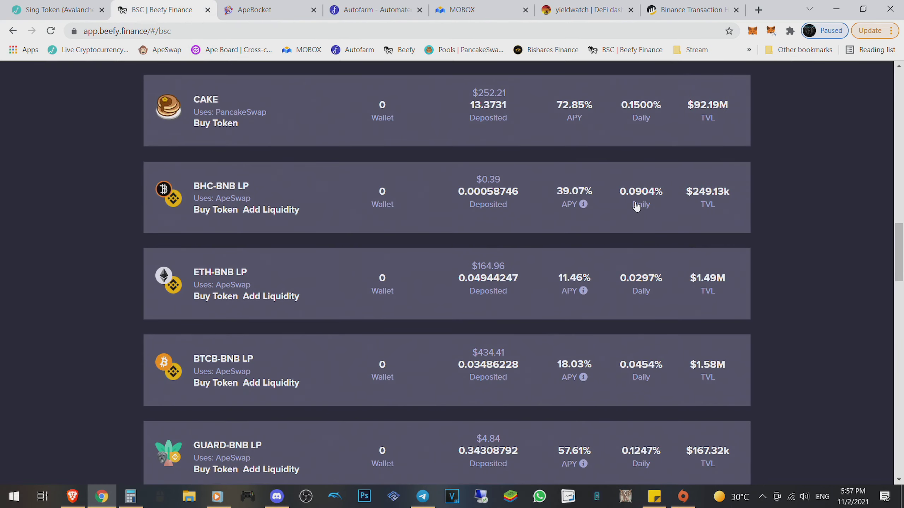
{"action": "left_click_drag", "start_coordinate": [897, 247], "coordinate": [898, 71]}
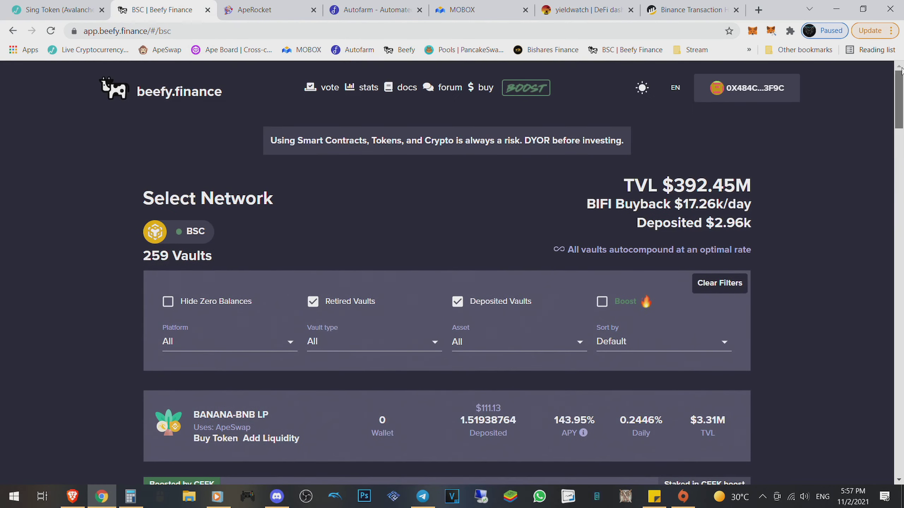
{"action": "left_click", "coordinate": [457, 301]}
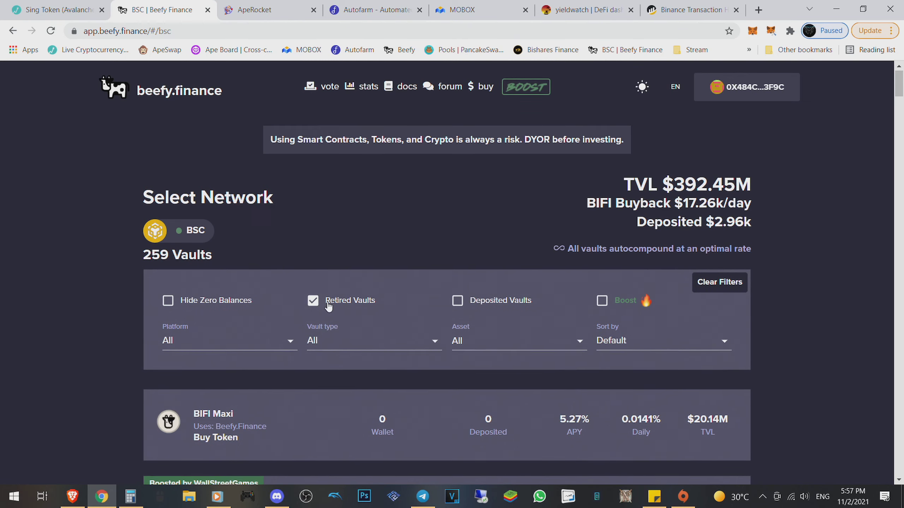
{"action": "scroll", "coordinate": [327, 305], "scroll_direction": "down", "scroll_amount": 5}
{"action": "scroll", "coordinate": [329, 305], "scroll_direction": "down", "scroll_amount": 5}
{"action": "scroll", "coordinate": [329, 306], "scroll_direction": "down", "scroll_amount": 3}
{"action": "scroll", "coordinate": [329, 306], "scroll_direction": "up", "scroll_amount": 5}
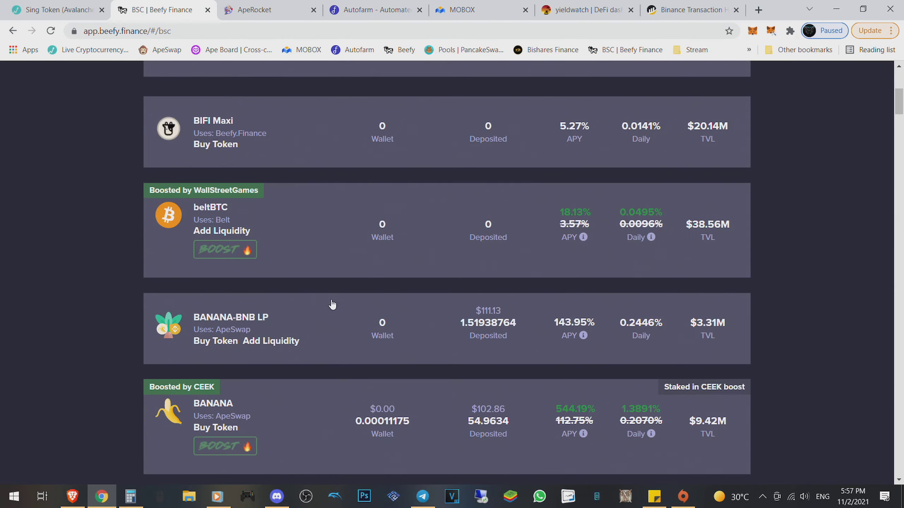
{"action": "scroll", "coordinate": [329, 306], "scroll_direction": "up", "scroll_amount": 5}
{"action": "left_click", "coordinate": [311, 302]}
{"action": "left_click", "coordinate": [311, 302]}
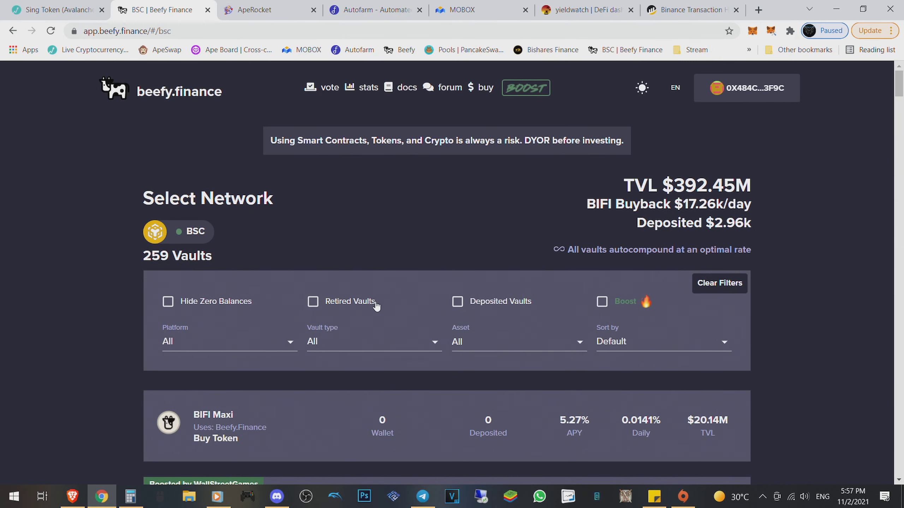
{"action": "left_click", "coordinate": [457, 302]}
{"action": "scroll", "coordinate": [483, 305], "scroll_direction": "down", "scroll_amount": 5}
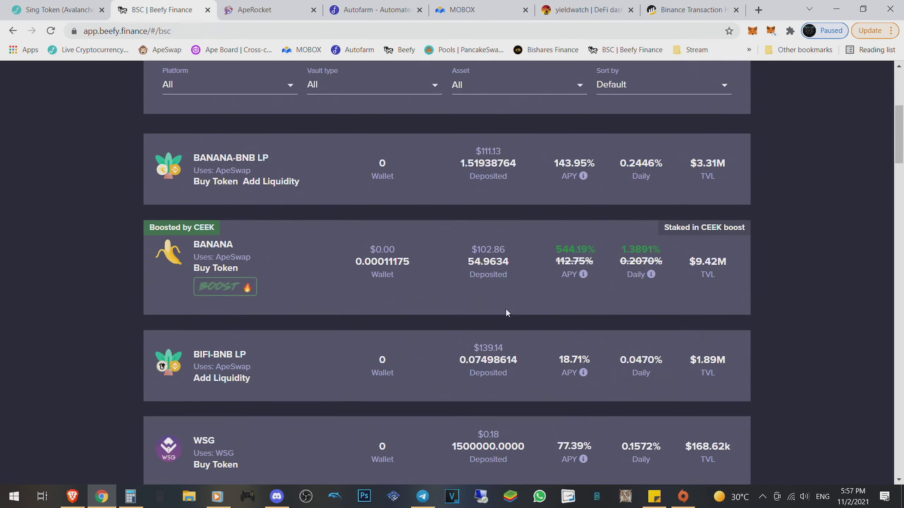
{"action": "scroll", "coordinate": [483, 305], "scroll_direction": "down", "scroll_amount": 5}
{"action": "scroll", "coordinate": [483, 305], "scroll_direction": "down", "scroll_amount": 3}
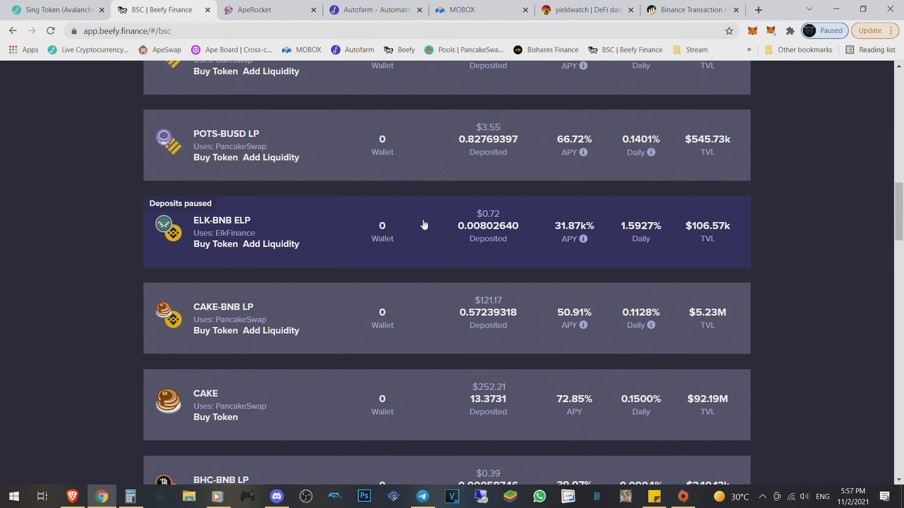
{"action": "left_click", "coordinate": [331, 235]}
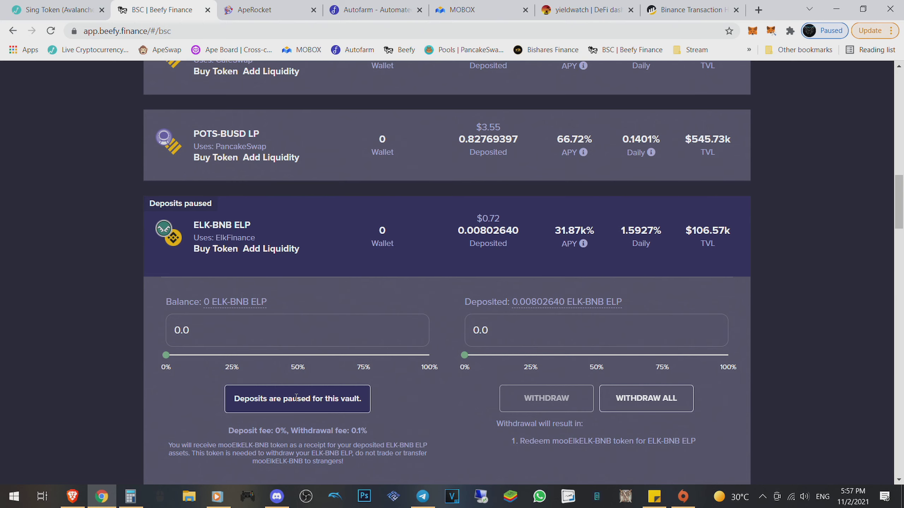
{"action": "left_click_drag", "start_coordinate": [360, 398], "coordinate": [237, 398]}
Drop the Deposited Vaults filter, pick ELK as the asset, then open and close ELK-BNB ELP
{"action": "left_click", "coordinate": [414, 380]}
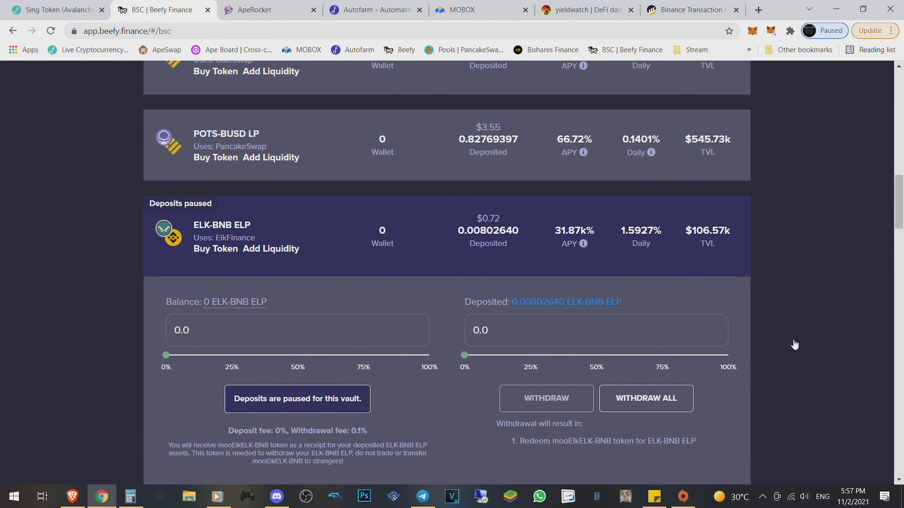
{"action": "scroll", "coordinate": [810, 346], "scroll_direction": "up", "scroll_amount": 10}
{"action": "scroll", "coordinate": [809, 341], "scroll_direction": "up", "scroll_amount": 3}
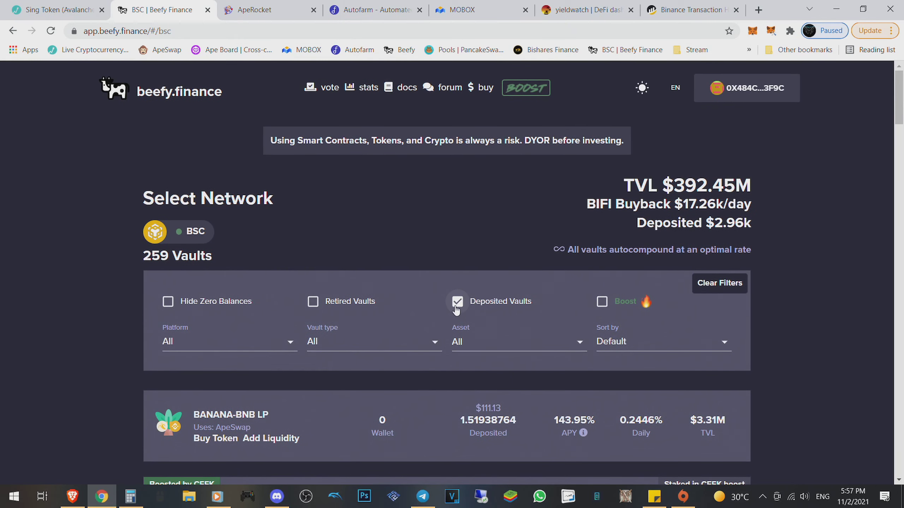
{"action": "left_click", "coordinate": [458, 301]}
{"action": "left_click", "coordinate": [519, 342]}
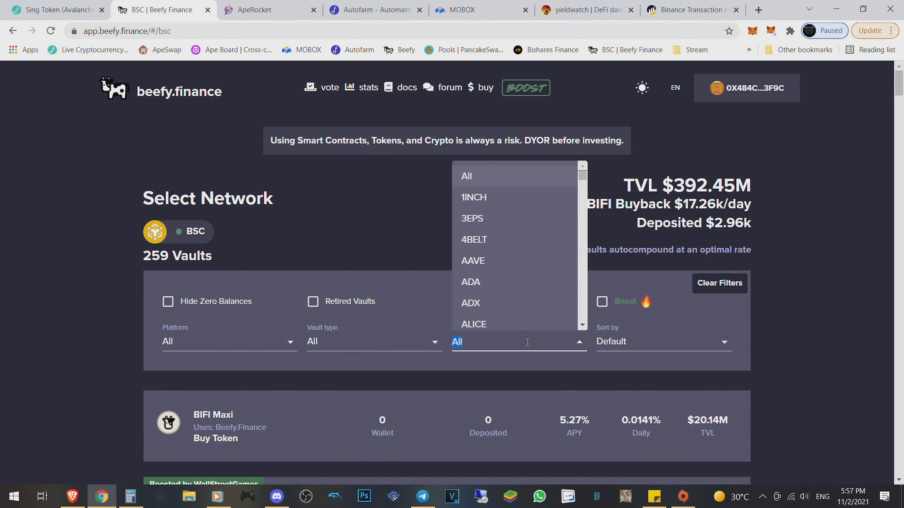
{"action": "type", "text": "elk"}
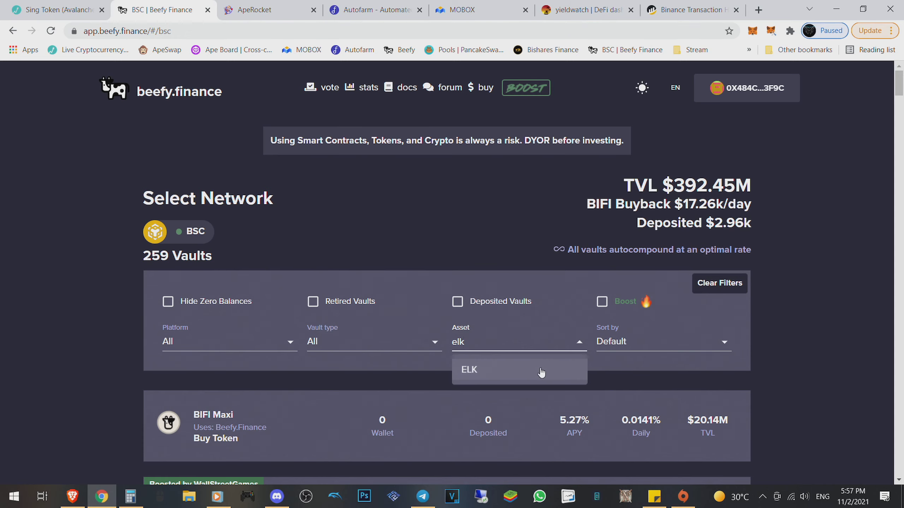
{"action": "left_click", "coordinate": [542, 373]}
{"action": "left_click", "coordinate": [565, 423]}
{"action": "scroll", "coordinate": [785, 330], "scroll_direction": "down", "scroll_amount": 4}
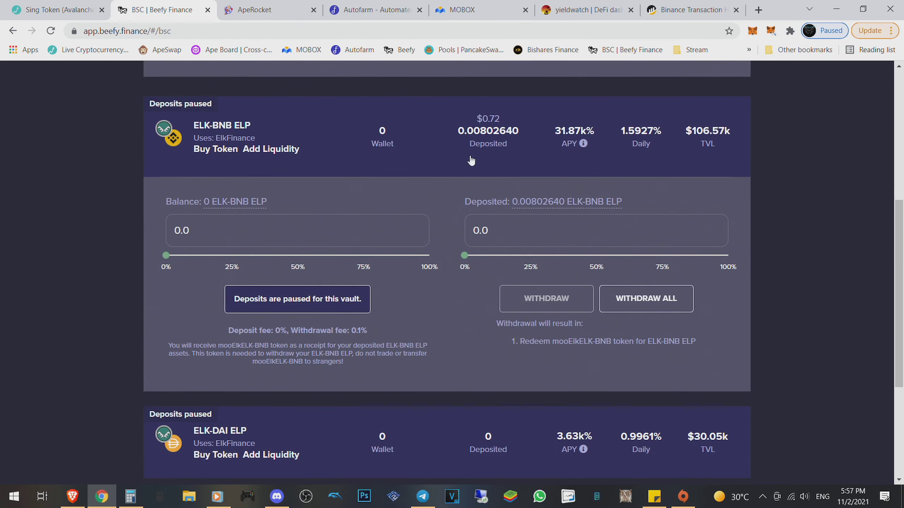
{"action": "left_click", "coordinate": [471, 161]}
{"action": "scroll", "coordinate": [597, 201], "scroll_direction": "up", "scroll_amount": 4}
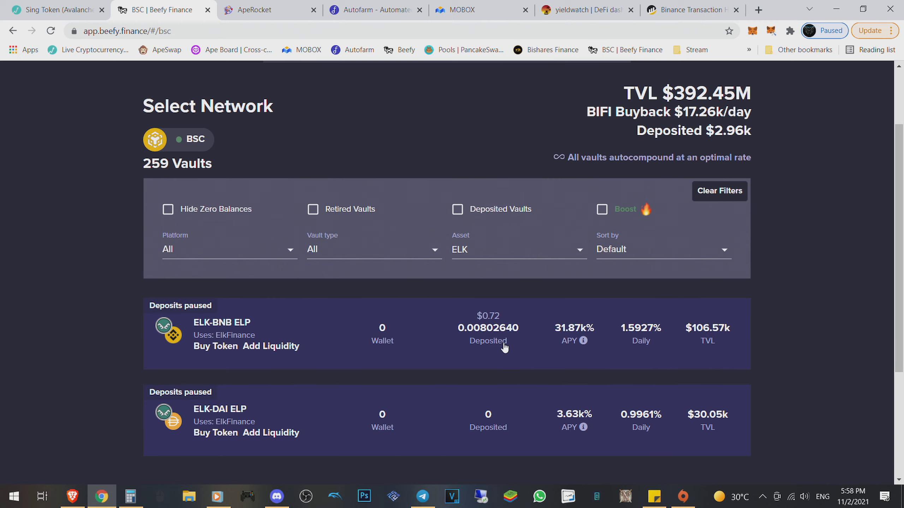
{"action": "scroll", "coordinate": [504, 347], "scroll_direction": "up", "scroll_amount": 1}
{"action": "scroll", "coordinate": [497, 372], "scroll_direction": "down", "scroll_amount": 1}
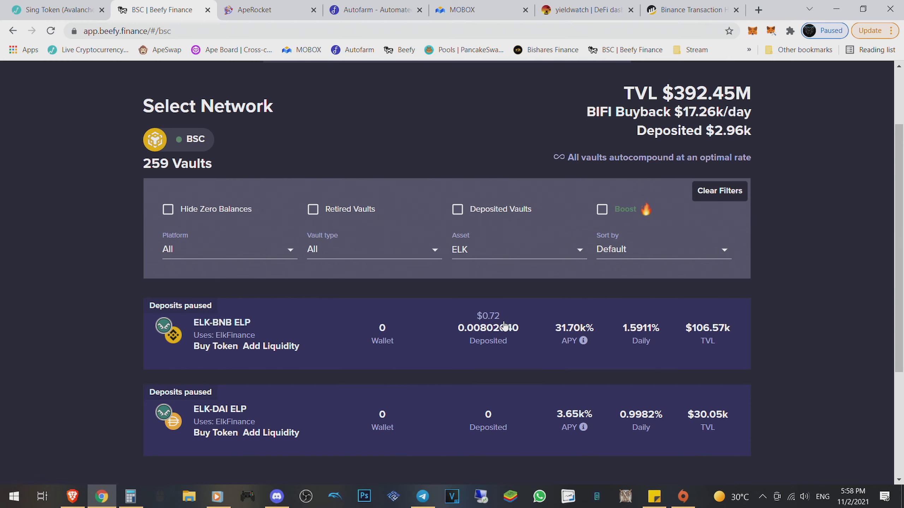
{"action": "scroll", "coordinate": [504, 324], "scroll_direction": "down", "scroll_amount": 1}
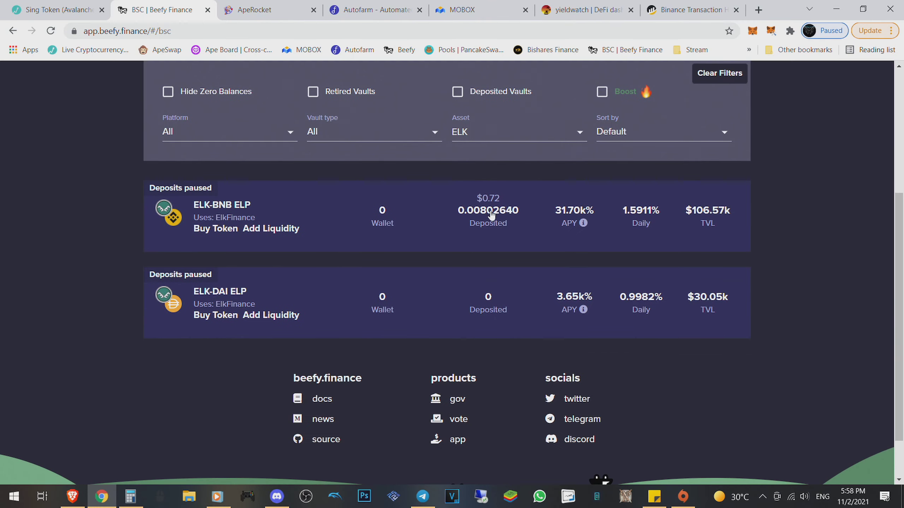
{"action": "scroll", "coordinate": [527, 257], "scroll_direction": "up", "scroll_amount": 2}
{"action": "scroll", "coordinate": [526, 256], "scroll_direction": "up", "scroll_amount": 1}
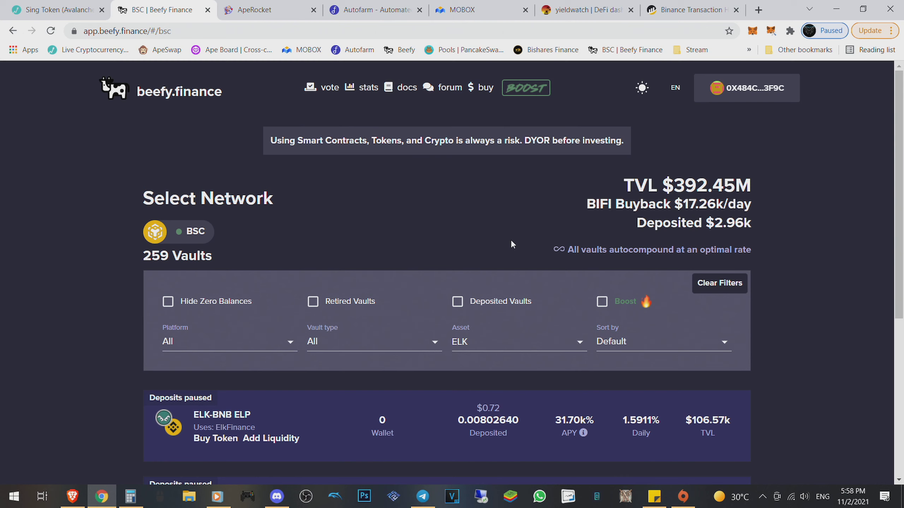
Choose SING in the Asset filter so only the SING-BUSD LP vault remains
{"action": "left_click", "coordinate": [494, 341]}
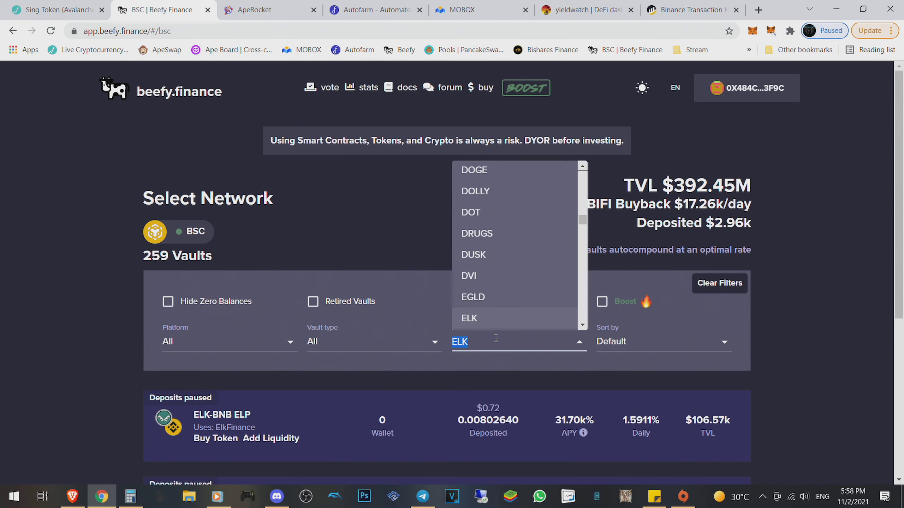
{"action": "type", "text": "sing"}
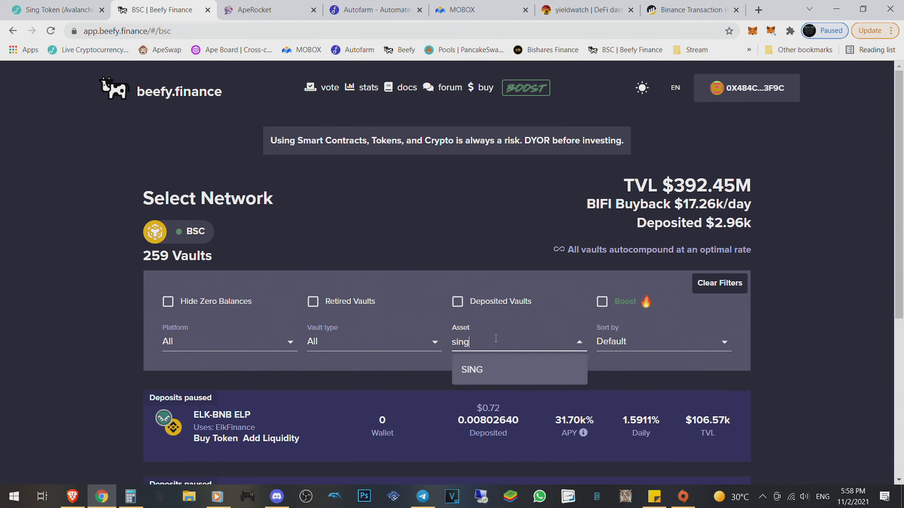
{"action": "left_click", "coordinate": [508, 370]}
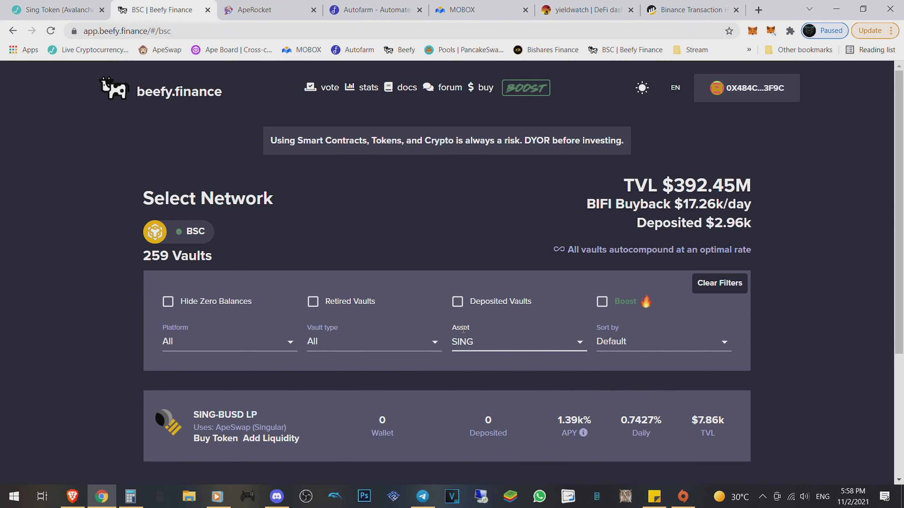
{"action": "scroll", "coordinate": [482, 332], "scroll_direction": "down", "scroll_amount": 1}
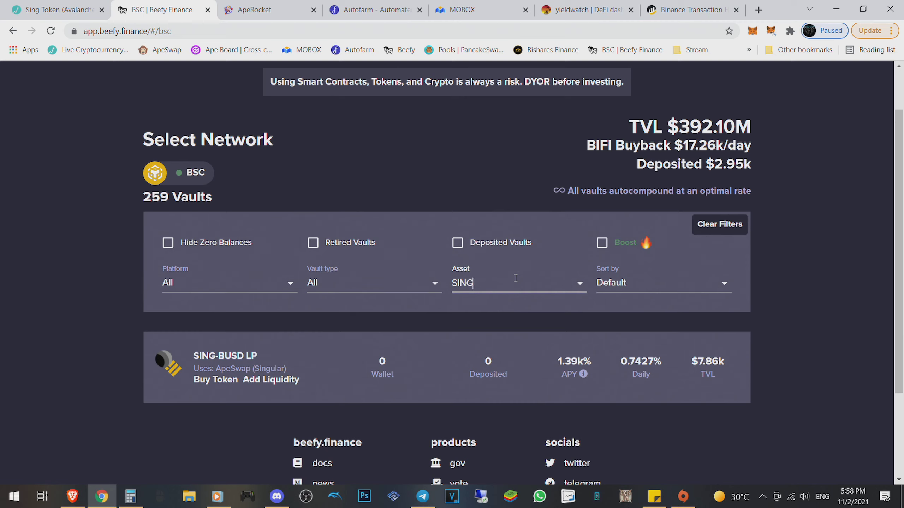
Reset filters, show deposited vaults sorted by APY, and expand the KRW-BNB LP vault
{"action": "left_click", "coordinate": [463, 283]}
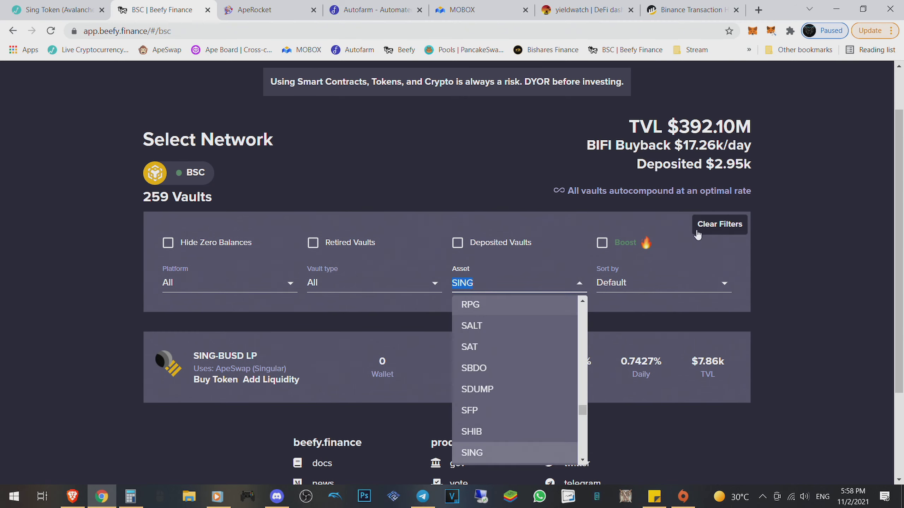
{"action": "left_click", "coordinate": [713, 225]}
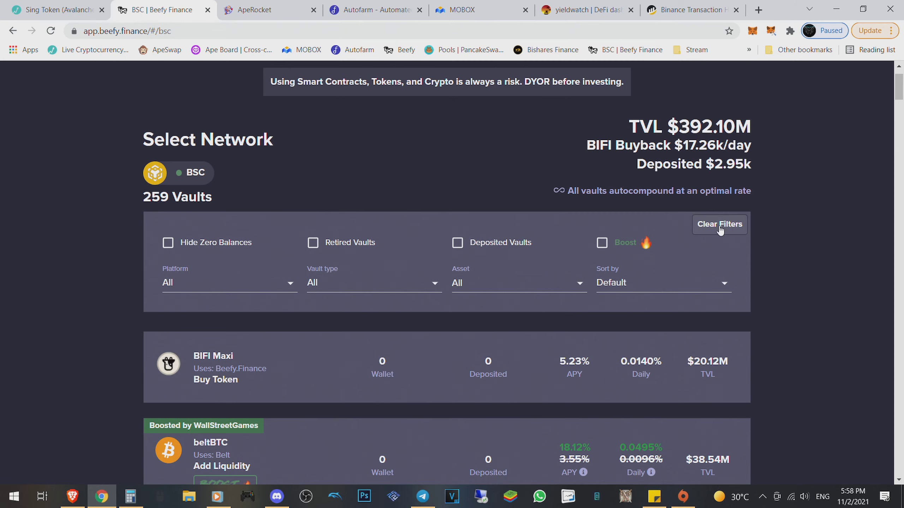
{"action": "left_click", "coordinate": [458, 245]}
{"action": "scroll", "coordinate": [543, 346], "scroll_direction": "down", "scroll_amount": 5}
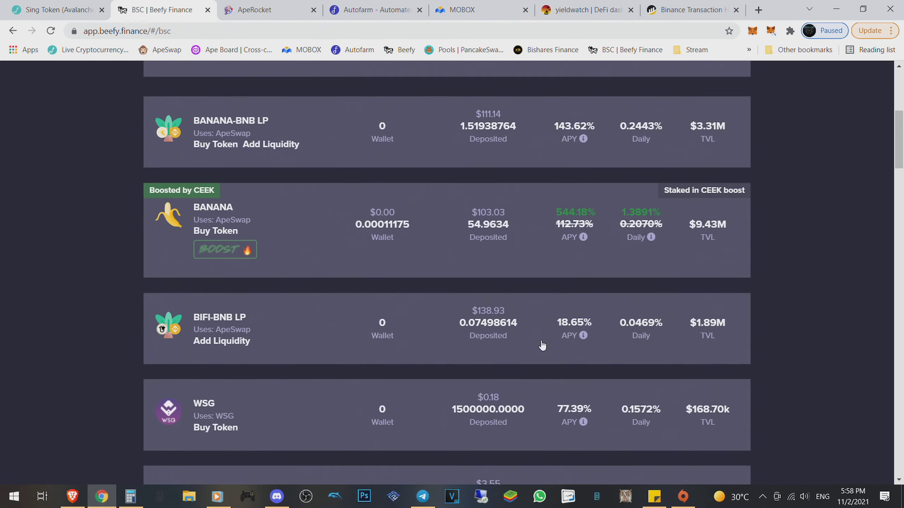
{"action": "scroll", "coordinate": [544, 346], "scroll_direction": "down", "scroll_amount": 2}
{"action": "scroll", "coordinate": [556, 342], "scroll_direction": "up", "scroll_amount": 5}
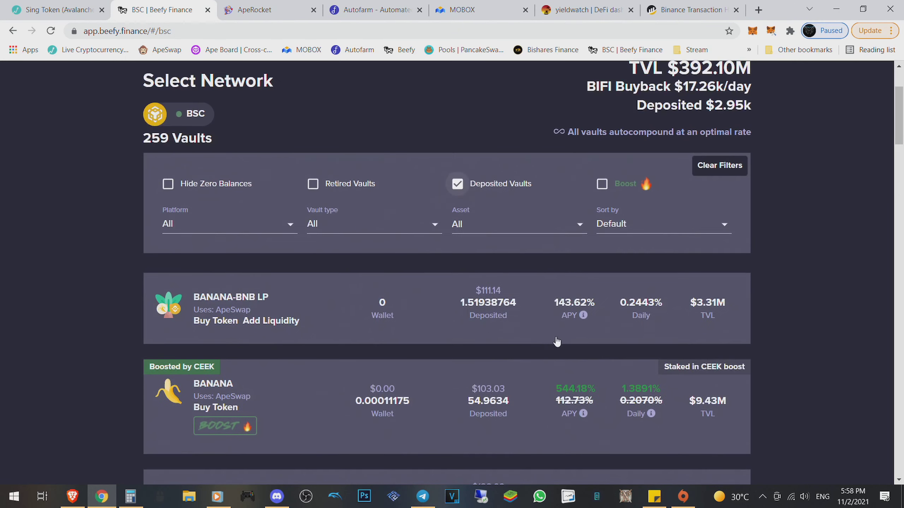
{"action": "left_click", "coordinate": [662, 226]}
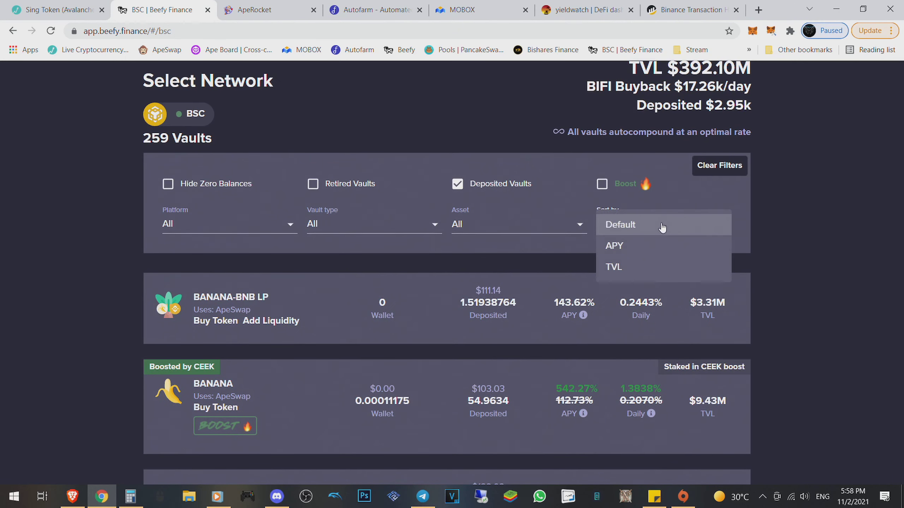
{"action": "left_click", "coordinate": [647, 248]}
{"action": "scroll", "coordinate": [646, 250], "scroll_direction": "down", "scroll_amount": 3}
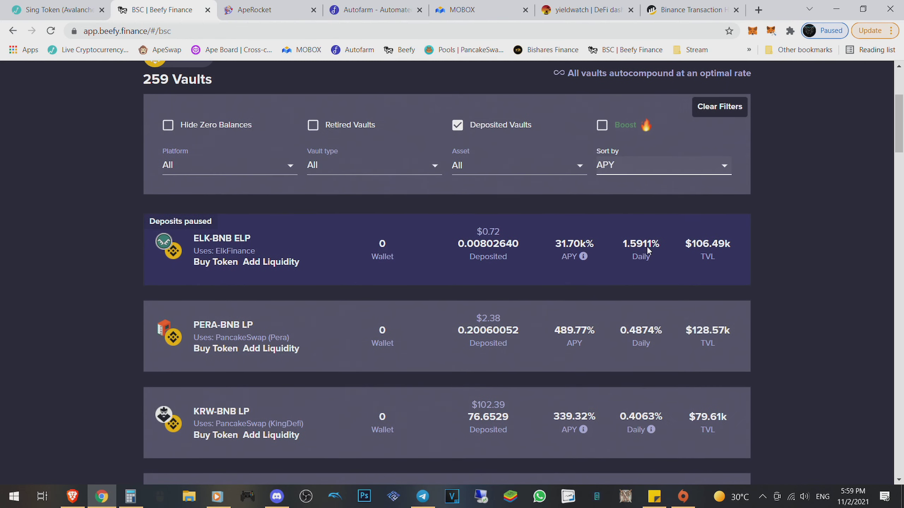
{"action": "scroll", "coordinate": [647, 251], "scroll_direction": "down", "scroll_amount": 2}
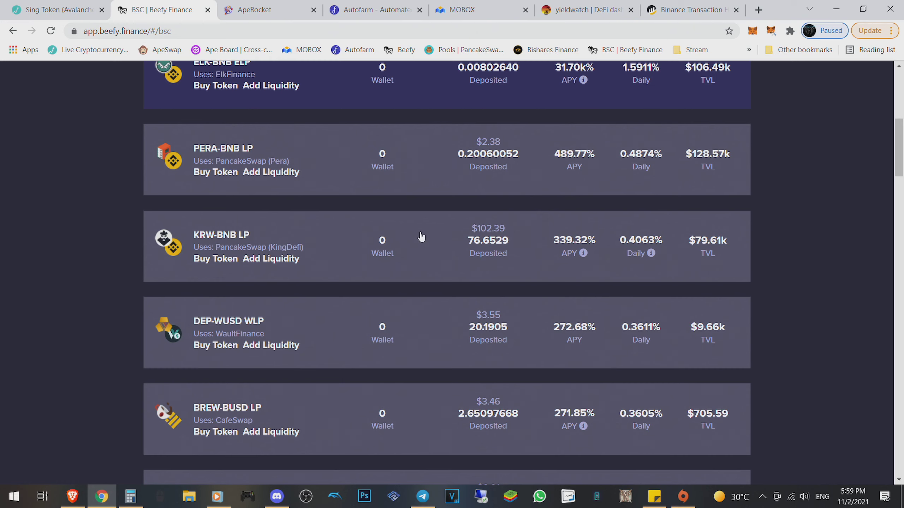
{"action": "left_click", "coordinate": [421, 237]}
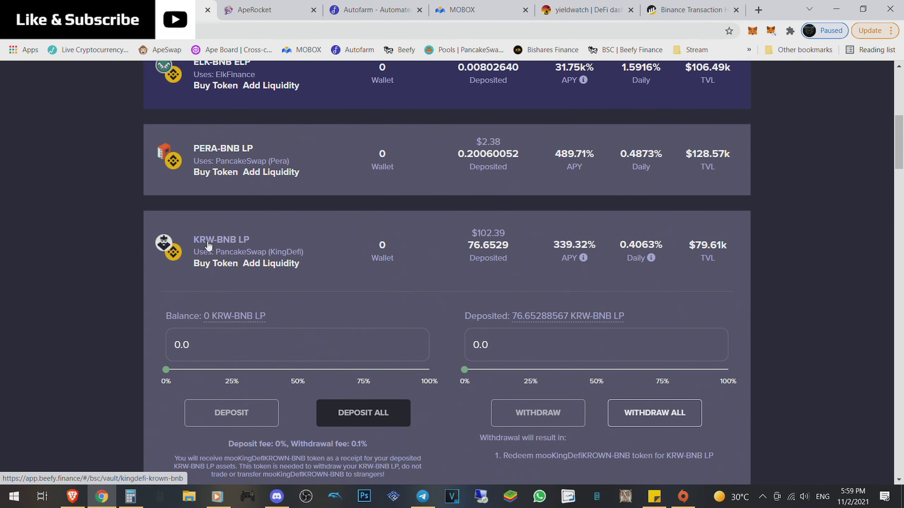
{"action": "scroll", "coordinate": [537, 304], "scroll_direction": "down", "scroll_amount": 1}
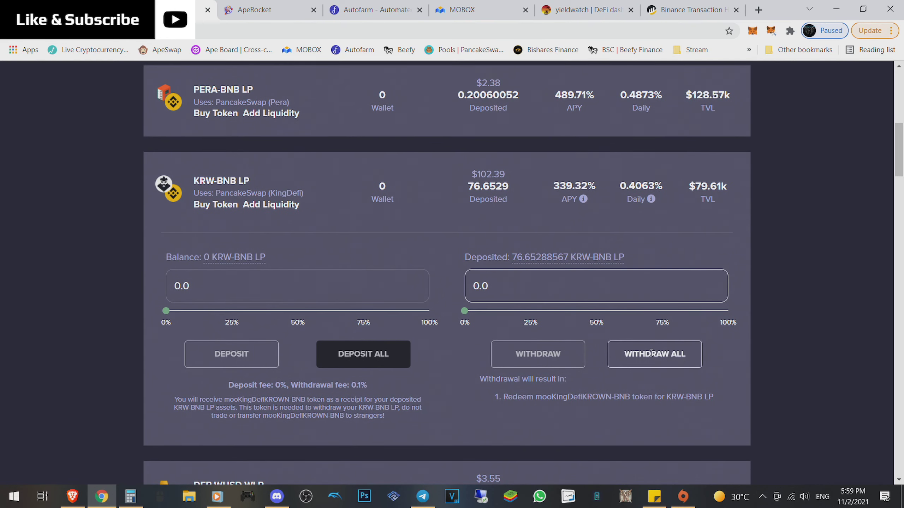
Withdraw all 76.65 KRW-BNB LP and confirm the transaction in MetaMask
{"action": "left_click", "coordinate": [653, 354]}
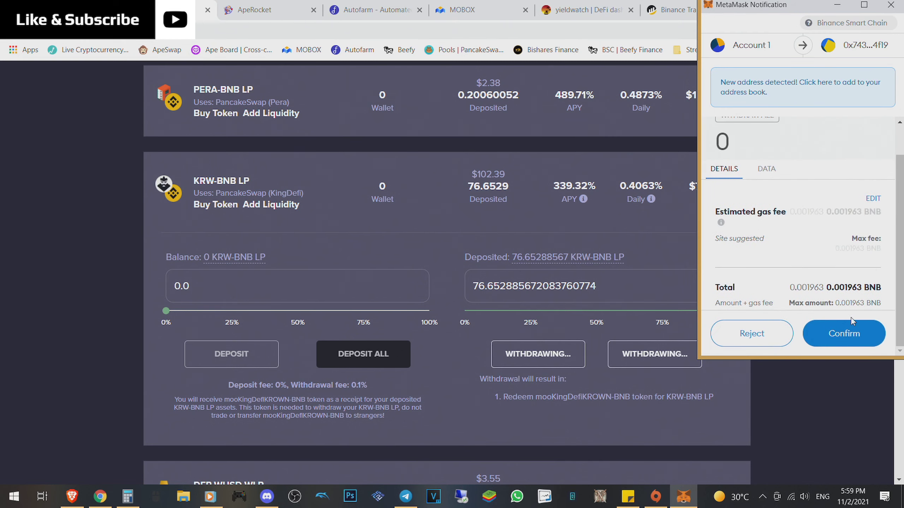
{"action": "left_click", "coordinate": [844, 333]}
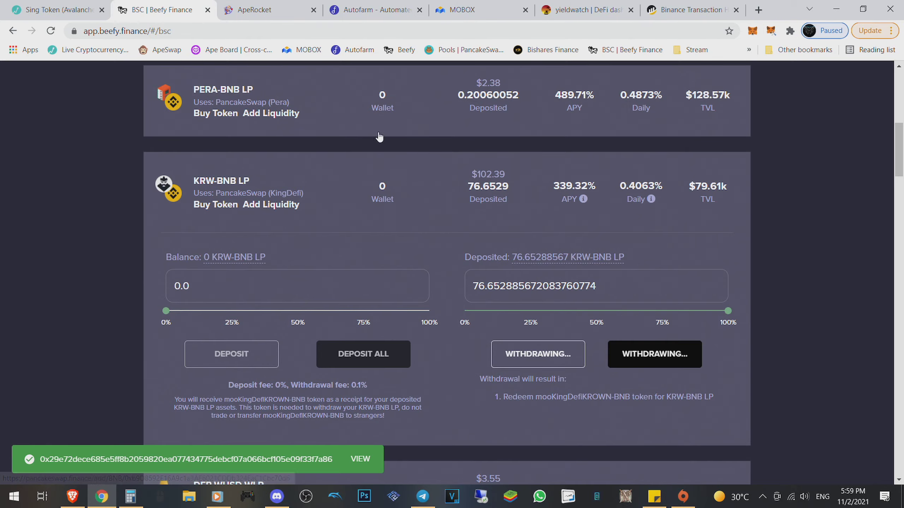
{"action": "left_click", "coordinate": [586, 9]}
{"action": "scroll", "coordinate": [517, 224], "scroll_direction": "up", "scroll_amount": 1}
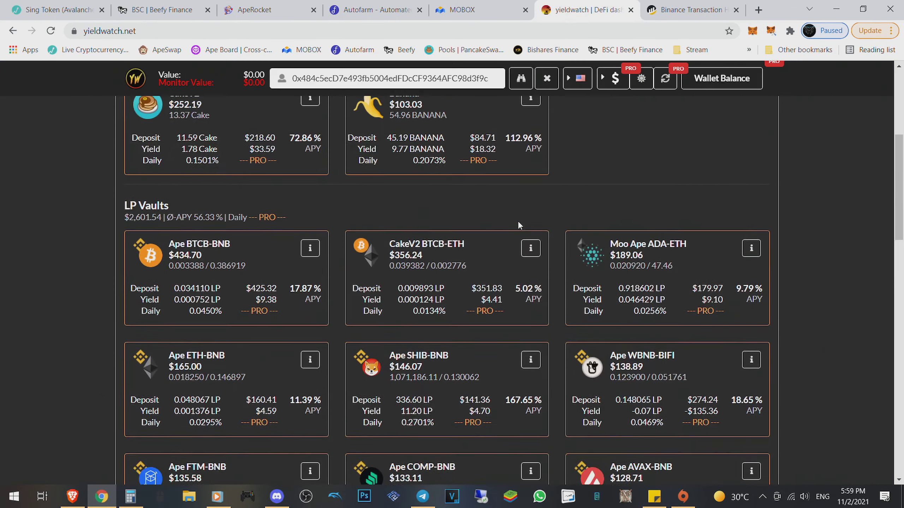
{"action": "scroll", "coordinate": [518, 224], "scroll_direction": "up", "scroll_amount": 4}
{"action": "left_click_drag", "start_coordinate": [557, 140], "coordinate": [512, 139]}
{"action": "scroll", "coordinate": [534, 235], "scroll_direction": "down", "scroll_amount": 10}
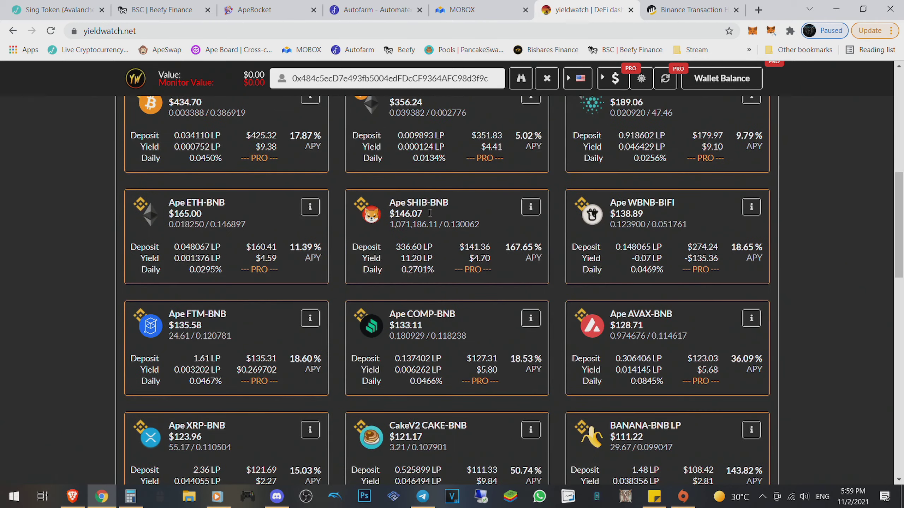
{"action": "scroll", "coordinate": [382, 263], "scroll_direction": "down", "scroll_amount": 3}
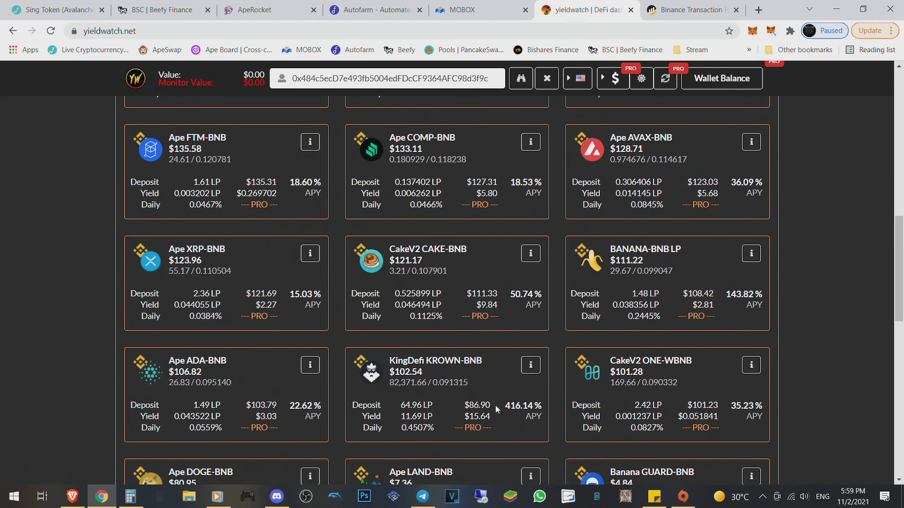
{"action": "left_click_drag", "start_coordinate": [491, 416], "coordinate": [471, 416]}
{"action": "left_click", "coordinate": [482, 412]}
{"action": "left_click_drag", "start_coordinate": [422, 372], "coordinate": [394, 372]}
{"action": "left_click", "coordinate": [427, 367]}
{"action": "left_click_drag", "start_coordinate": [423, 372], "coordinate": [393, 372]}
{"action": "left_click", "coordinate": [455, 358]}
{"action": "left_click_drag", "start_coordinate": [478, 405], "coordinate": [472, 404]}
{"action": "left_click_drag", "start_coordinate": [423, 372], "coordinate": [401, 372]}
{"action": "scroll", "coordinate": [529, 386], "scroll_direction": "up", "scroll_amount": 10}
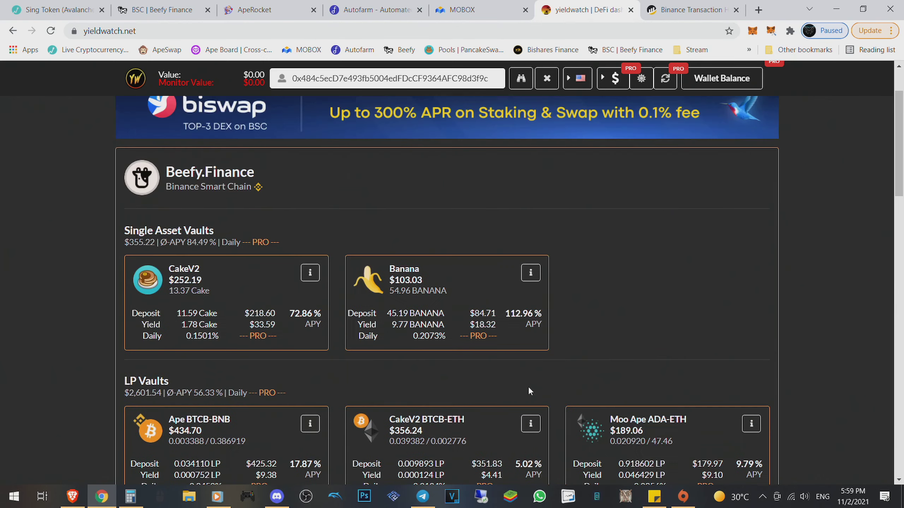
{"action": "scroll", "coordinate": [528, 387], "scroll_direction": "down", "scroll_amount": 1}
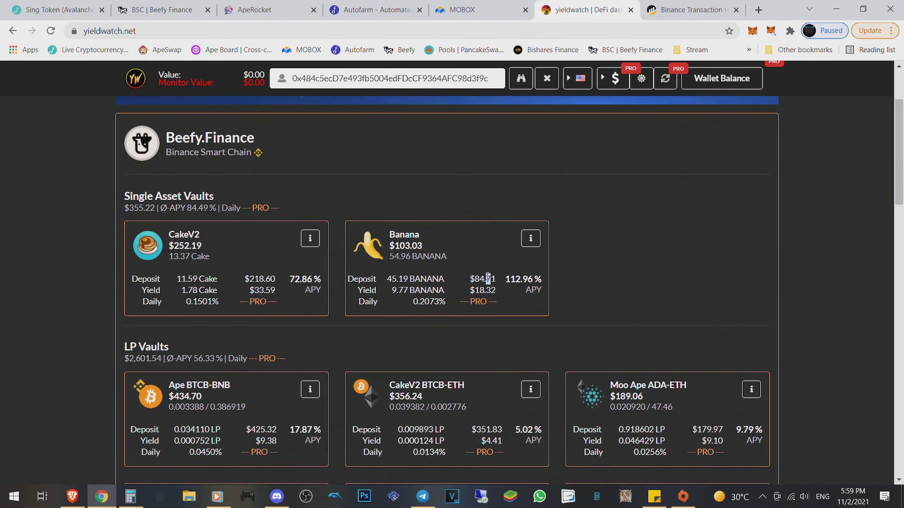
{"action": "left_click_drag", "start_coordinate": [496, 279], "coordinate": [470, 279]}
{"action": "left_click_drag", "start_coordinate": [895, 142], "coordinate": [895, 424]}
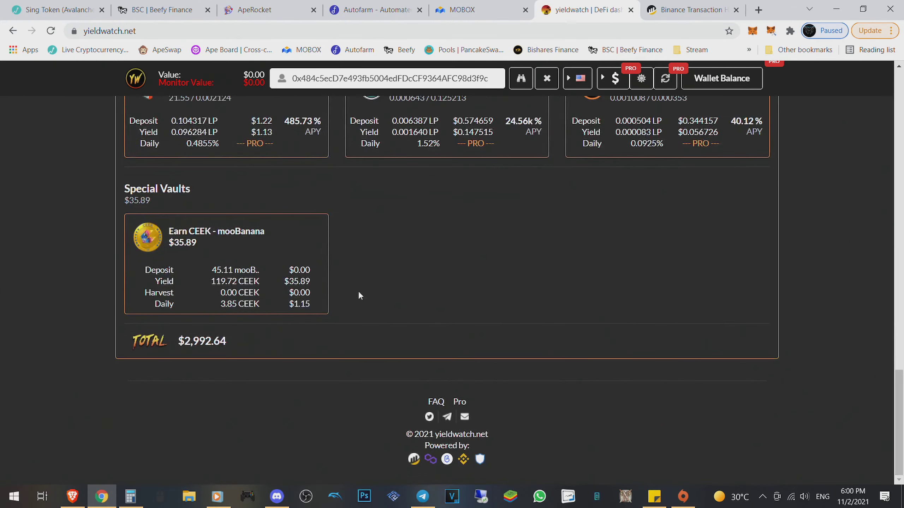
Inspect the CEEK and mooBanana Special Vaults entries, the $35.89 value and the $2,992.64 total
{"action": "double_click", "coordinate": [201, 231]}
{"action": "left_click", "coordinate": [271, 252]}
{"action": "left_click_drag", "start_coordinate": [197, 243], "coordinate": [172, 243]}
{"action": "left_click", "coordinate": [233, 246]}
{"action": "double_click", "coordinate": [253, 233]}
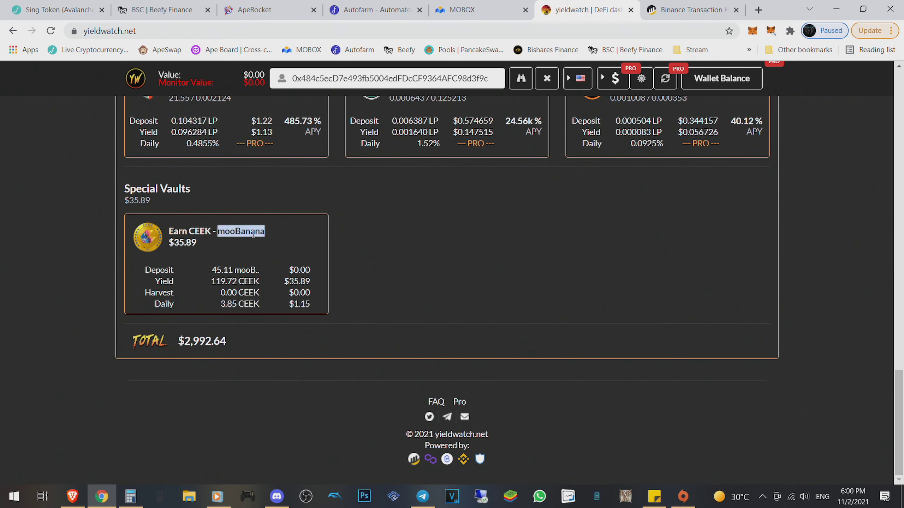
{"action": "left_click_drag", "start_coordinate": [895, 406], "coordinate": [878, 94]}
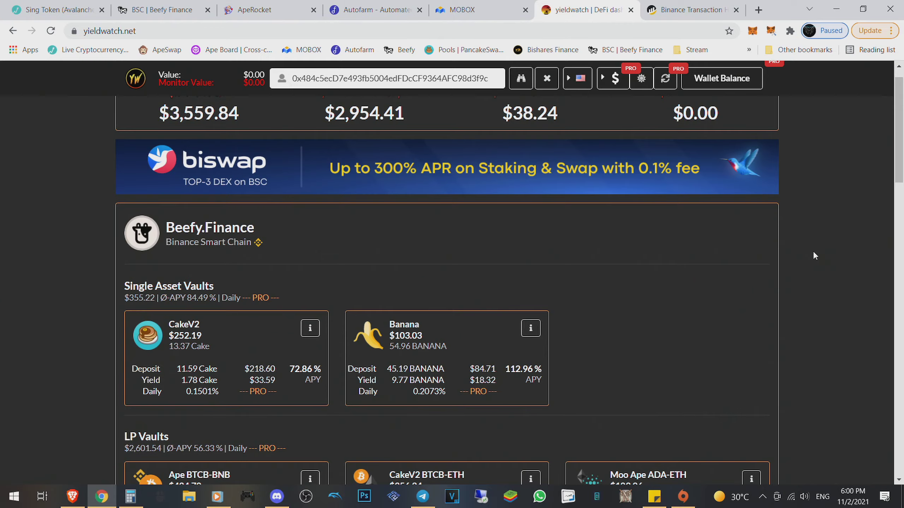
{"action": "left_click_drag", "start_coordinate": [898, 128], "coordinate": [898, 438]}
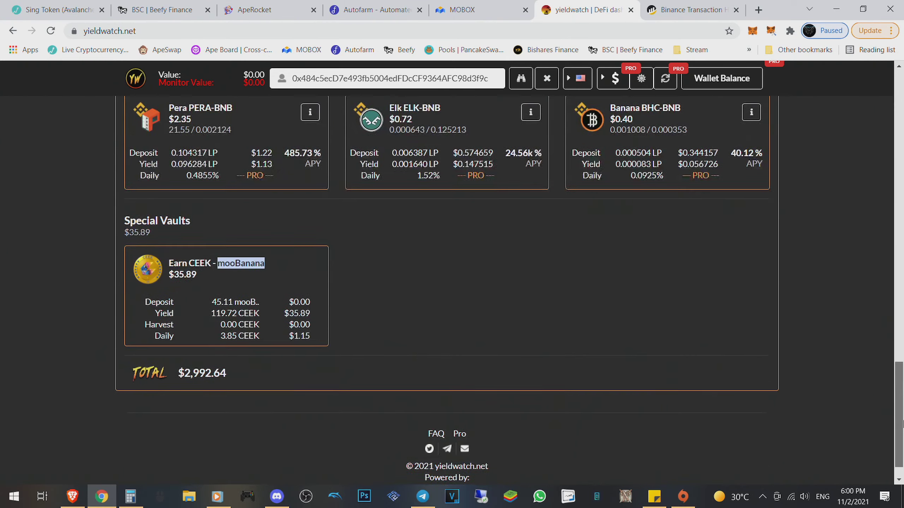
{"action": "scroll", "coordinate": [424, 327], "scroll_direction": "down", "scroll_amount": 1}
{"action": "left_click", "coordinate": [300, 279]}
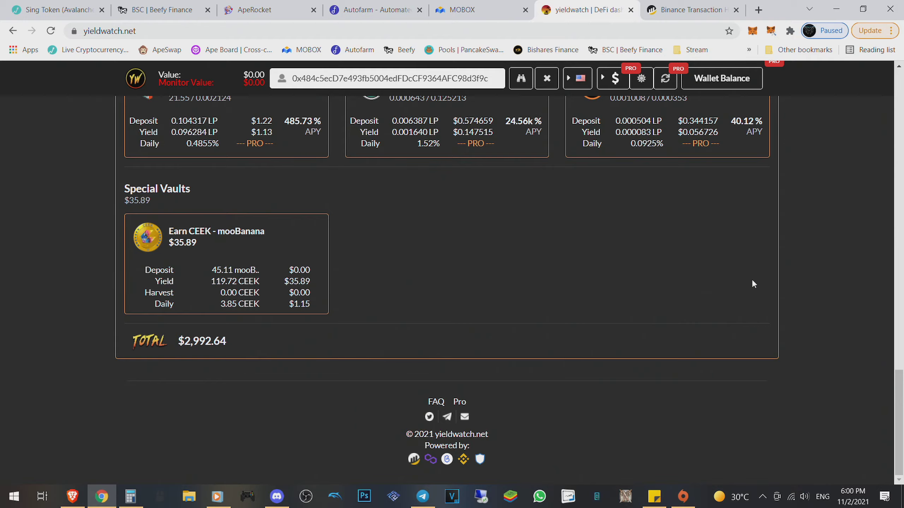
{"action": "left_click_drag", "start_coordinate": [886, 383], "coordinate": [876, 137]}
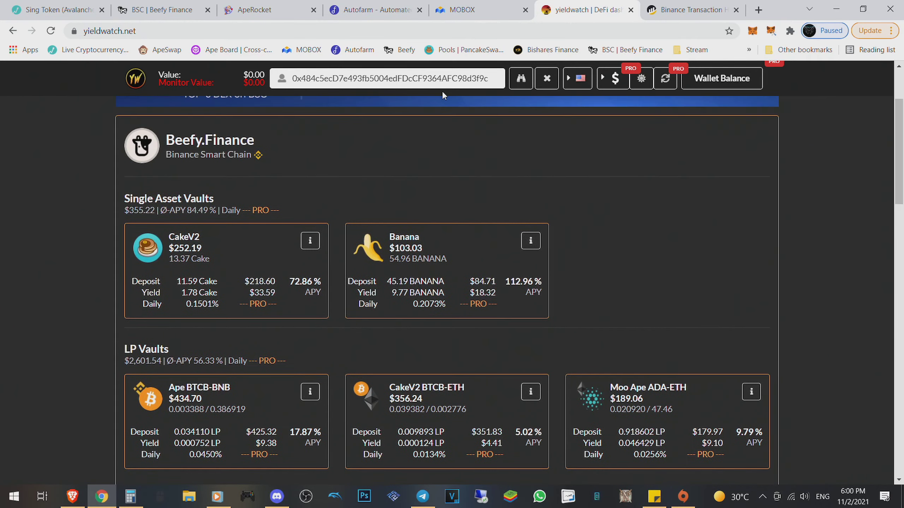
{"action": "left_click", "coordinate": [162, 9]}
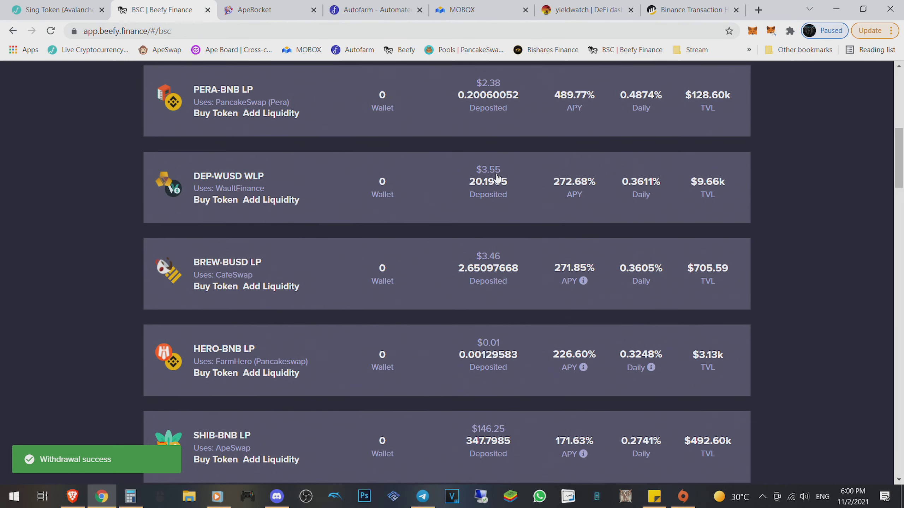
{"action": "scroll", "coordinate": [792, 281], "scroll_direction": "up", "scroll_amount": 5}
{"action": "scroll", "coordinate": [792, 282], "scroll_direction": "up", "scroll_amount": 3}
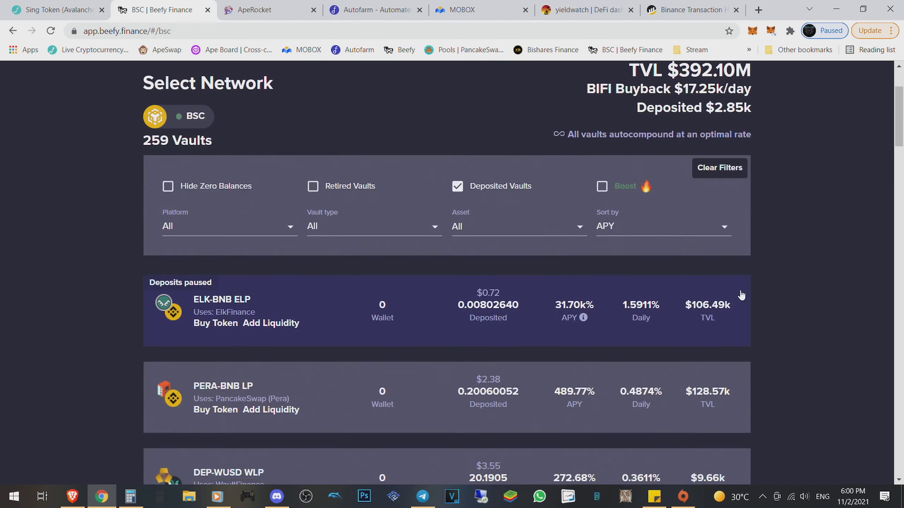
Swap the Deposited Vaults filter for Hide Zero Balances, showing KRW-BNB LP in the wallet
{"action": "left_click", "coordinate": [458, 186]}
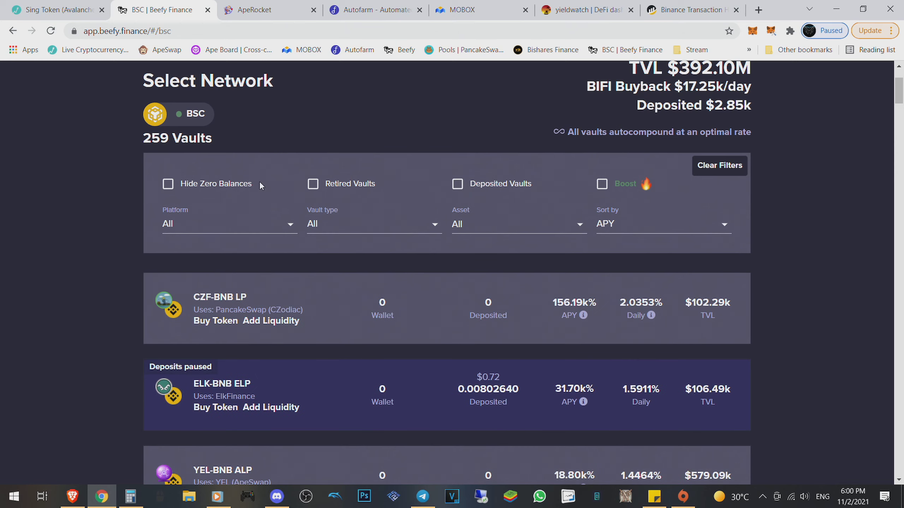
{"action": "left_click", "coordinate": [191, 189]}
{"action": "scroll", "coordinate": [392, 285], "scroll_direction": "down", "scroll_amount": 3}
{"action": "scroll", "coordinate": [353, 275], "scroll_direction": "down", "scroll_amount": 2}
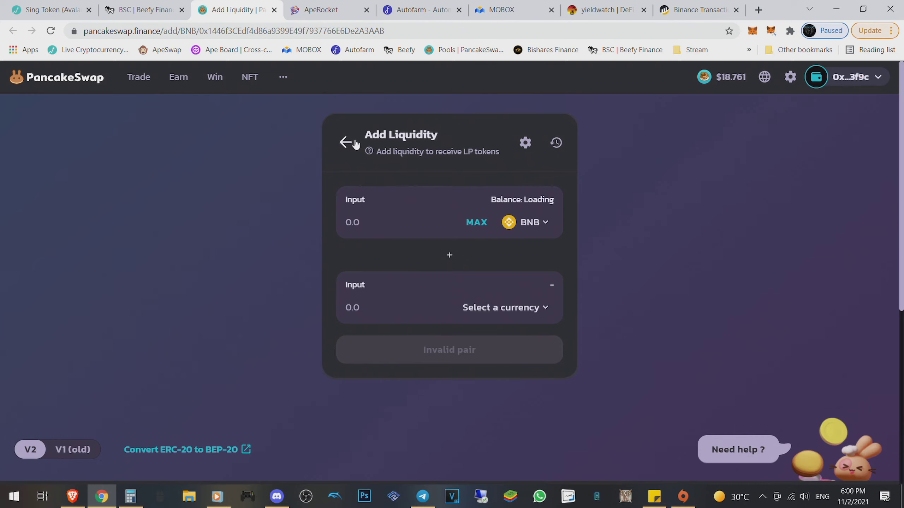
Move from Add Liquidity to Import Pool and close the token chooser without selecting a token
{"action": "left_click_drag", "start_coordinate": [364, 135], "coordinate": [438, 135]}
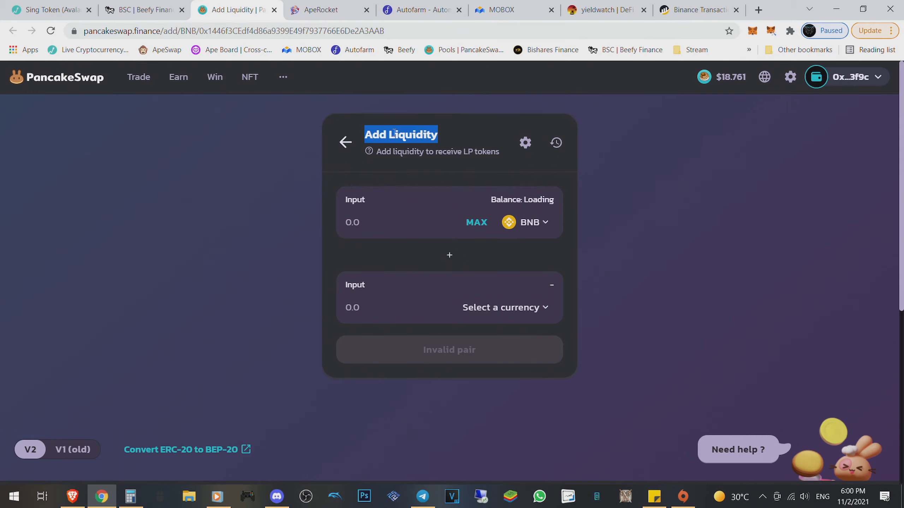
{"action": "left_click", "coordinate": [345, 142]}
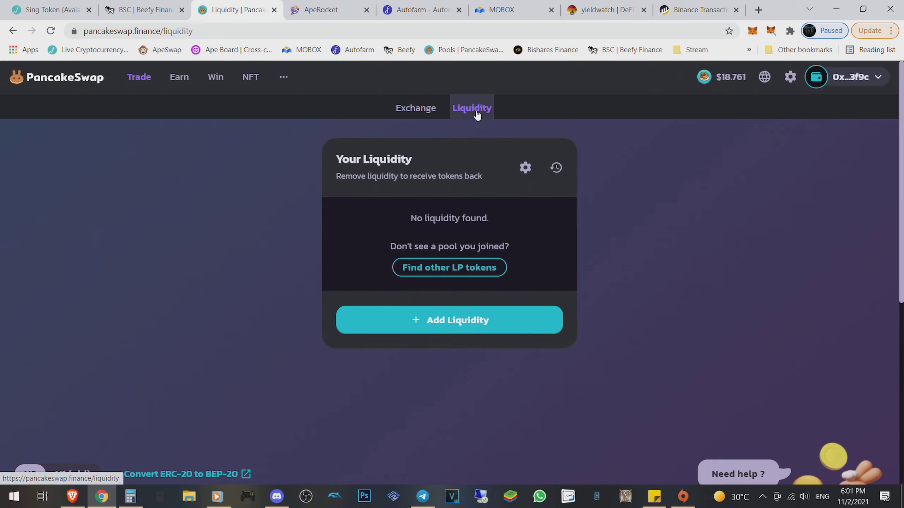
{"action": "left_click", "coordinate": [461, 275]}
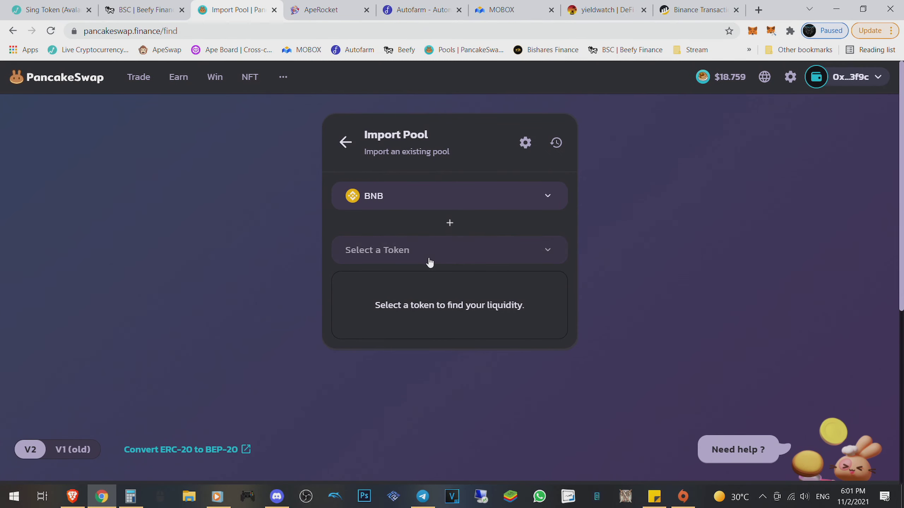
{"action": "left_click", "coordinate": [429, 251]}
{"action": "type", "text": "k"}
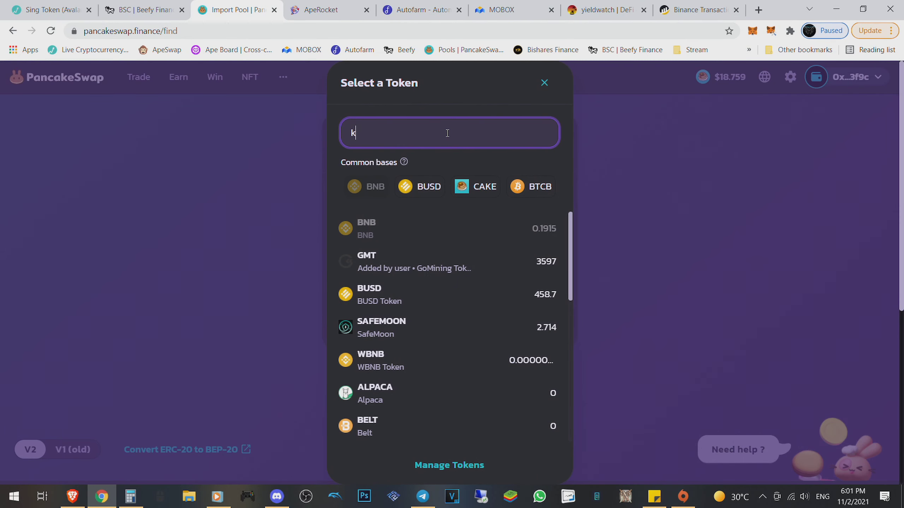
{"action": "type", "text": "r"}
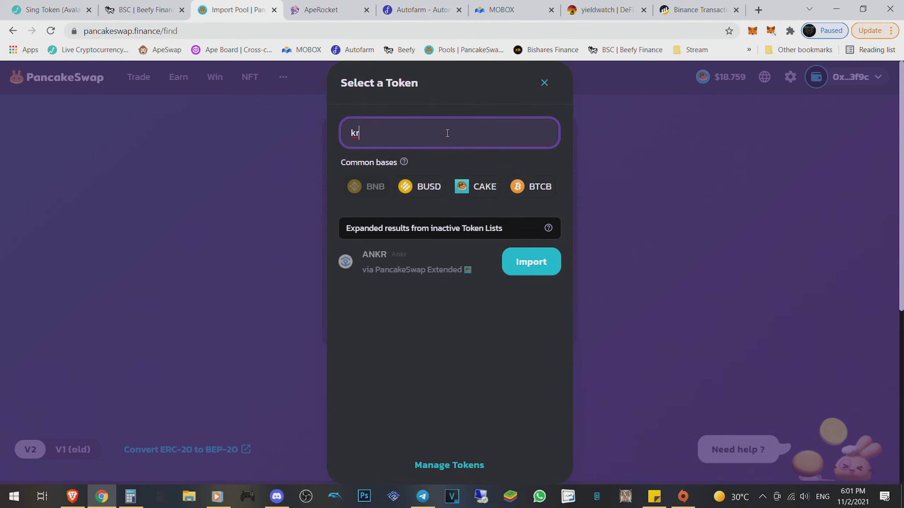
{"action": "left_click", "coordinate": [544, 83]}
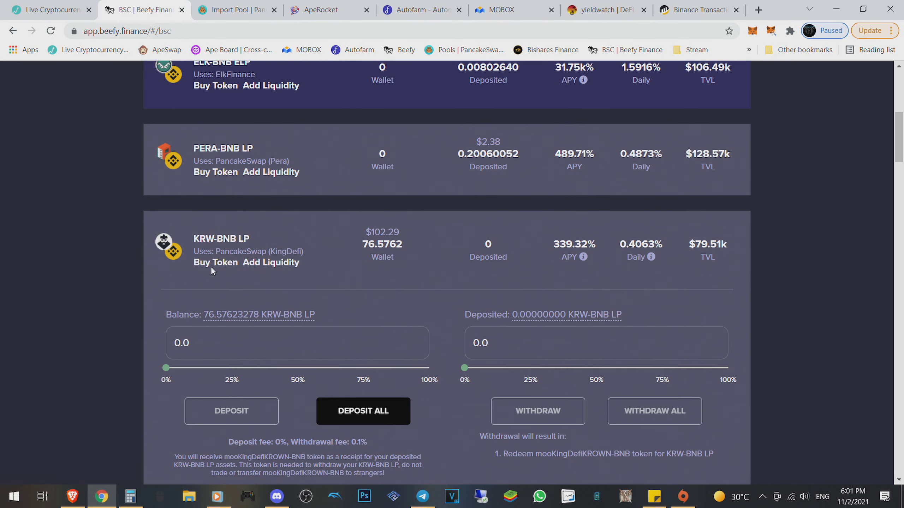
Copy the KRW token contract address from Beefy's swap link
{"action": "left_click", "coordinate": [211, 263]}
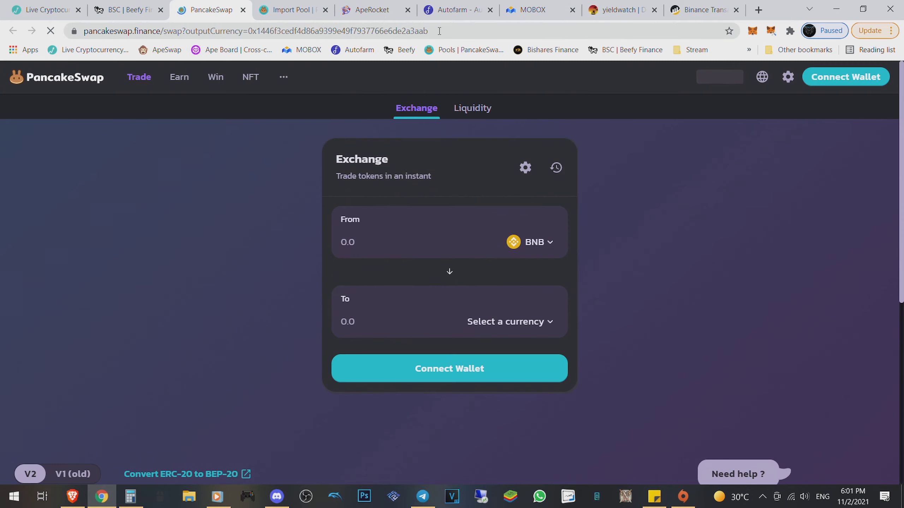
{"action": "left_click_drag", "start_coordinate": [439, 31], "coordinate": [273, 31]}
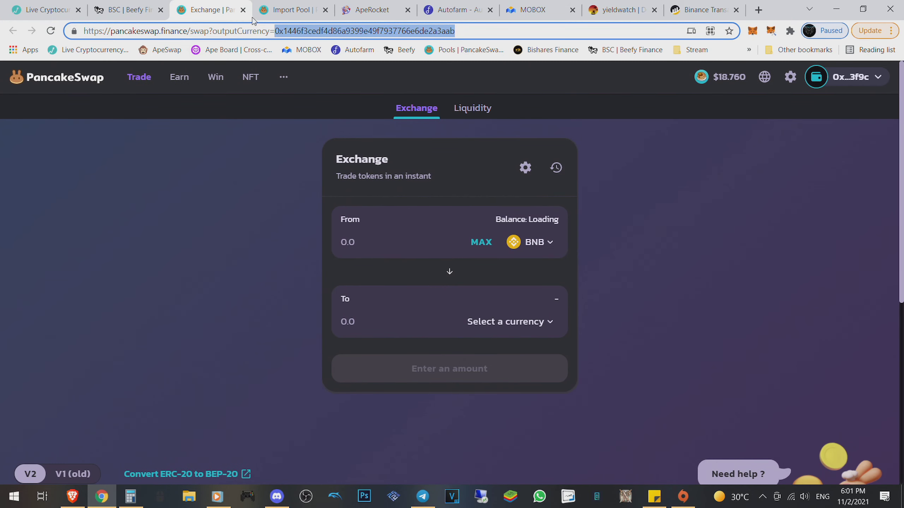
{"action": "key", "text": "ctrl+c"}
{"action": "left_click", "coordinate": [291, 9]}
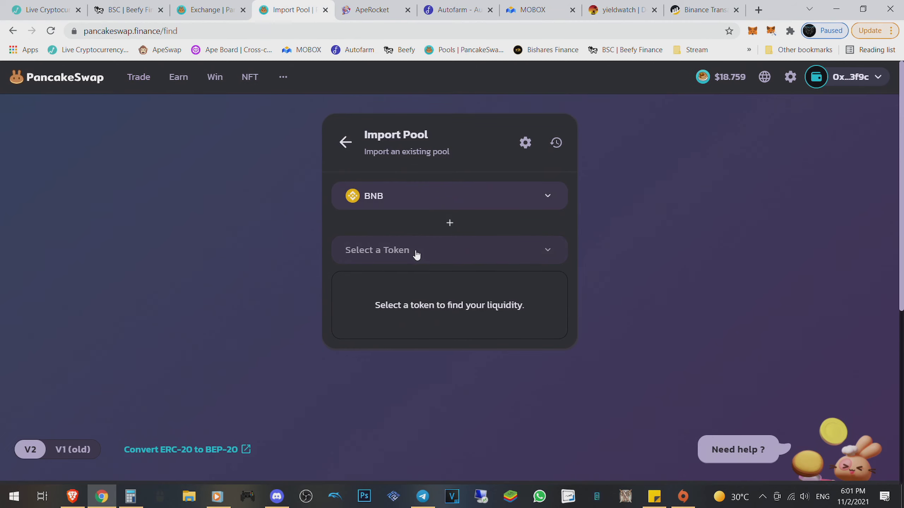
Go back to PancakeSwap's Import Pool page for finding other LP tokens
{"action": "left_click", "coordinate": [345, 141]}
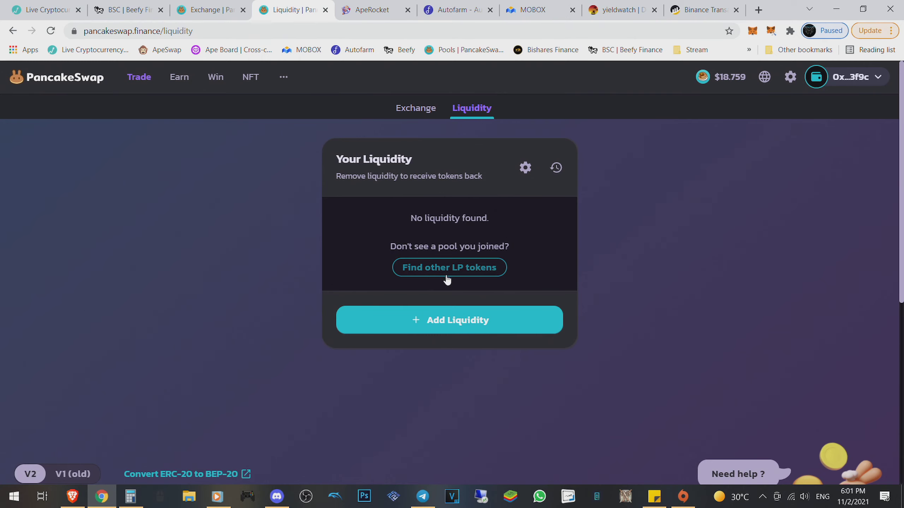
{"action": "left_click", "coordinate": [436, 270]}
{"action": "left_click", "coordinate": [455, 250]}
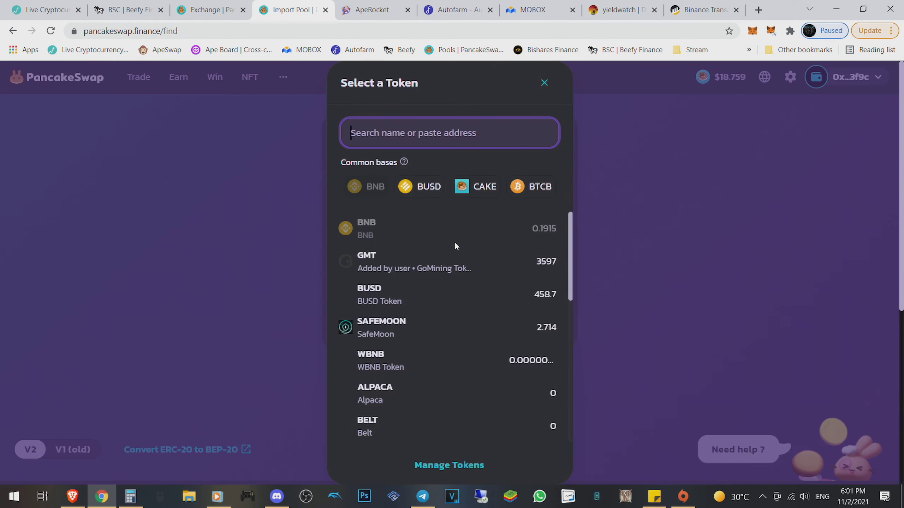
{"action": "left_click", "coordinate": [544, 83]}
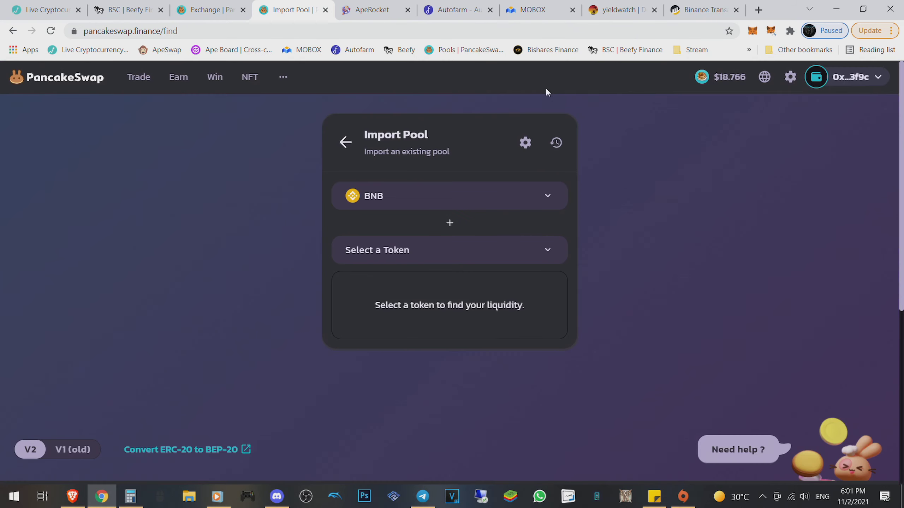
Paste the KRW address as the second token, import it past the risk warning, and return to Liquidity
{"action": "left_click", "coordinate": [469, 252]}
{"action": "key", "text": "ctrl+v"}
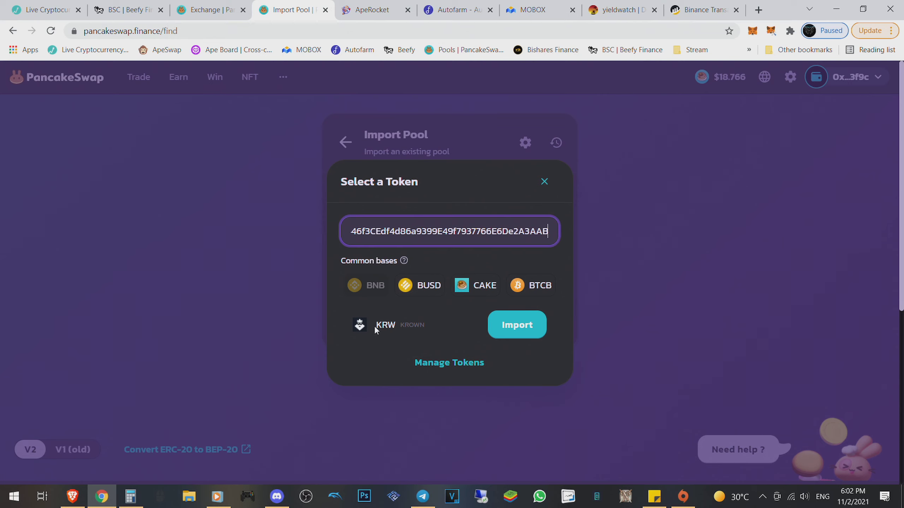
{"action": "left_click", "coordinate": [517, 324]}
{"action": "left_click", "coordinate": [350, 399]}
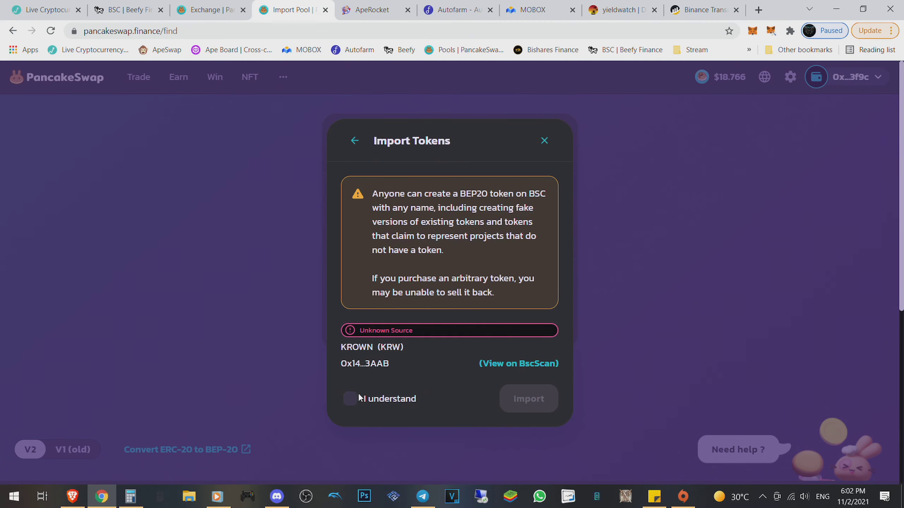
{"action": "left_click", "coordinate": [511, 398]}
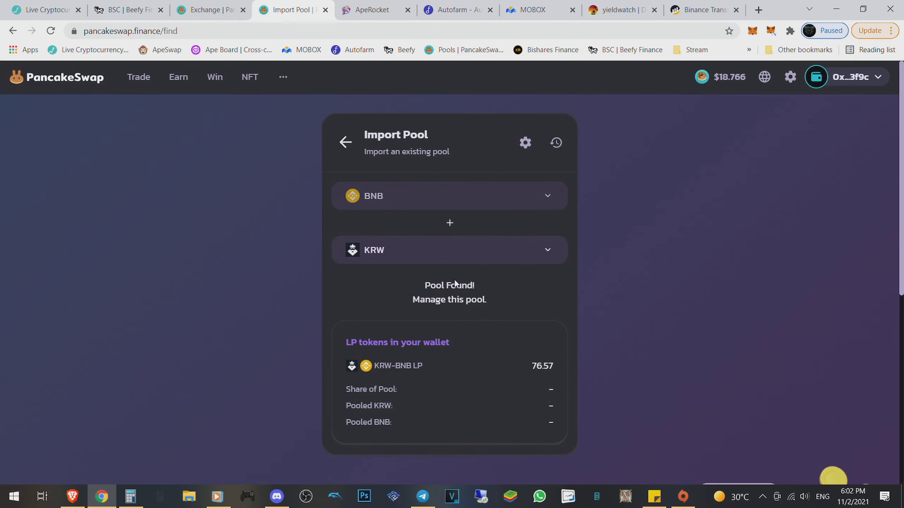
{"action": "scroll", "coordinate": [528, 264], "scroll_direction": "down", "scroll_amount": 1}
{"action": "scroll", "coordinate": [530, 264], "scroll_direction": "up", "scroll_amount": 1}
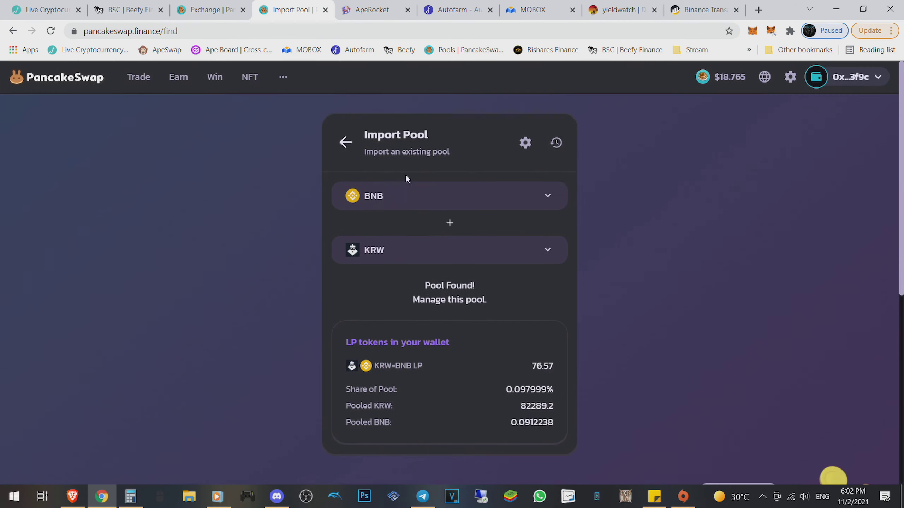
{"action": "left_click", "coordinate": [344, 140]}
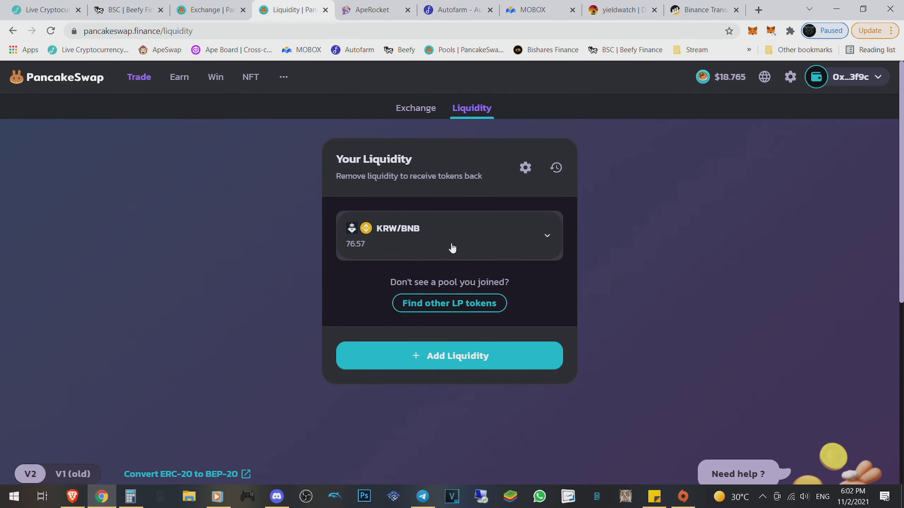
Remove 100% of the KRW/BNB liquidity, approving the LP tokens and the removal in MetaMask
{"action": "left_click", "coordinate": [548, 235]}
{"action": "scroll", "coordinate": [537, 273], "scroll_direction": "down", "scroll_amount": 1}
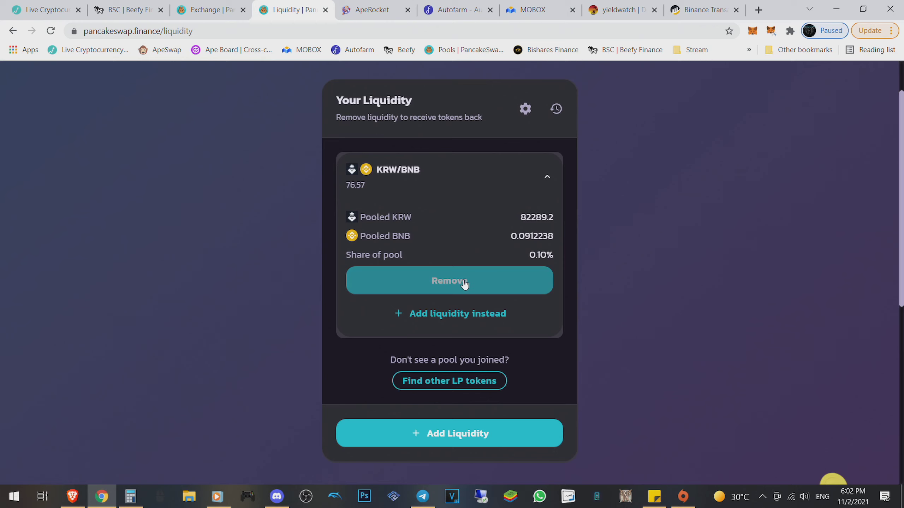
{"action": "left_click", "coordinate": [464, 282]}
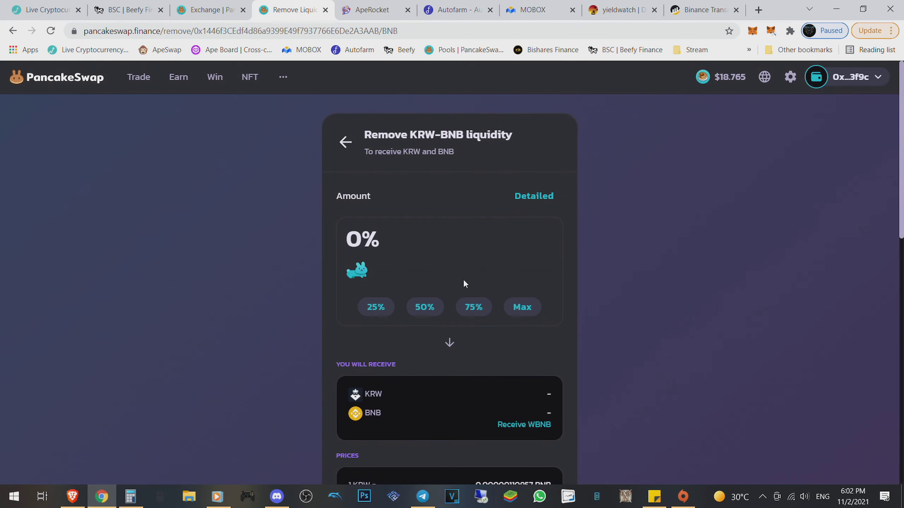
{"action": "left_click", "coordinate": [521, 308]}
{"action": "scroll", "coordinate": [522, 311], "scroll_direction": "down", "scroll_amount": 3}
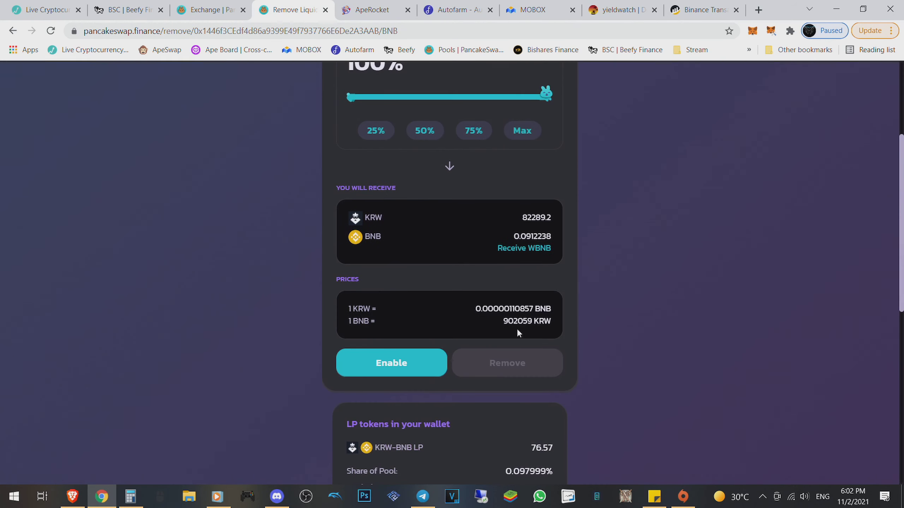
{"action": "left_click", "coordinate": [423, 370]}
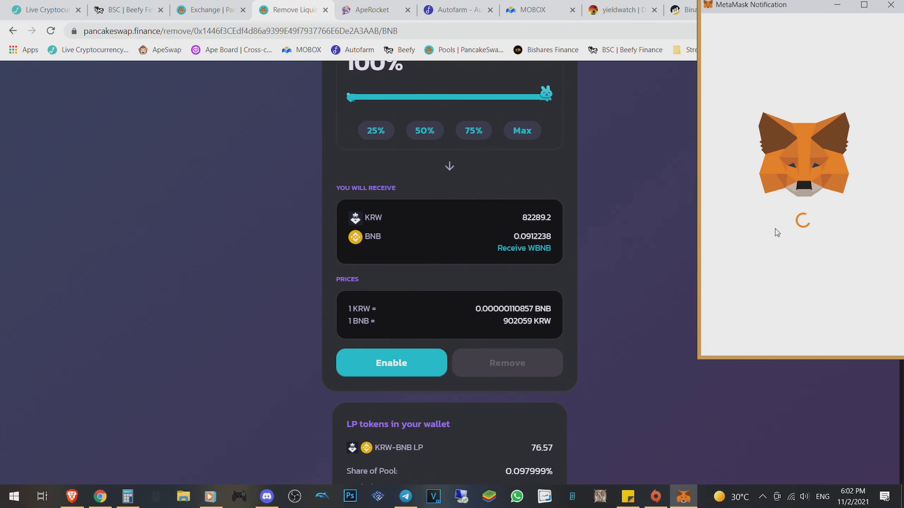
{"action": "left_click", "coordinate": [851, 330]}
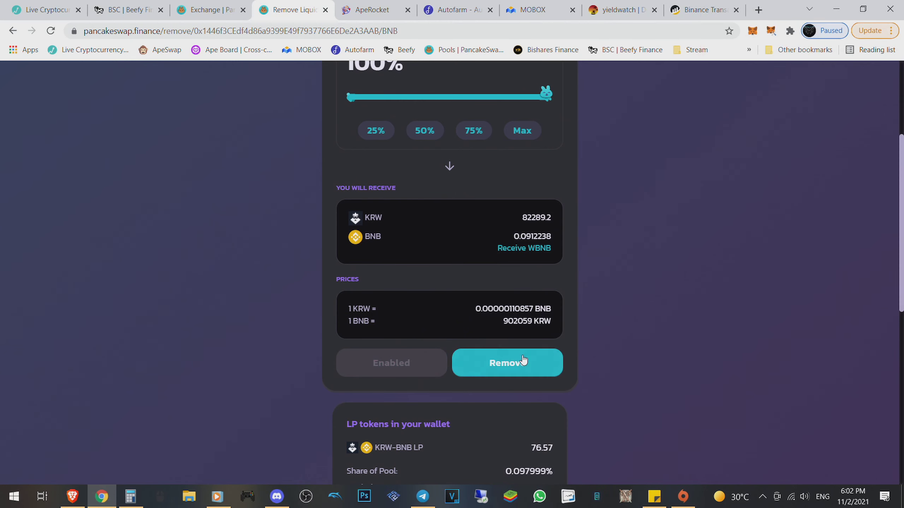
{"action": "left_click", "coordinate": [507, 363]}
{"action": "left_click", "coordinate": [322, 363]}
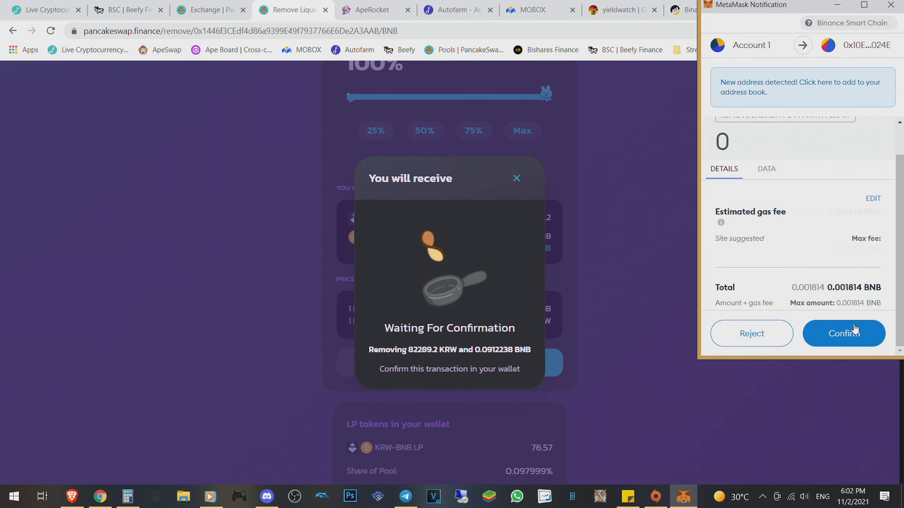
{"action": "left_click", "coordinate": [844, 333]}
Dismiss the transaction notice and browse the Beefy vaults: KRW-BNB, PERA-BNB and DEP-WUSD
{"action": "left_click", "coordinate": [127, 9]}
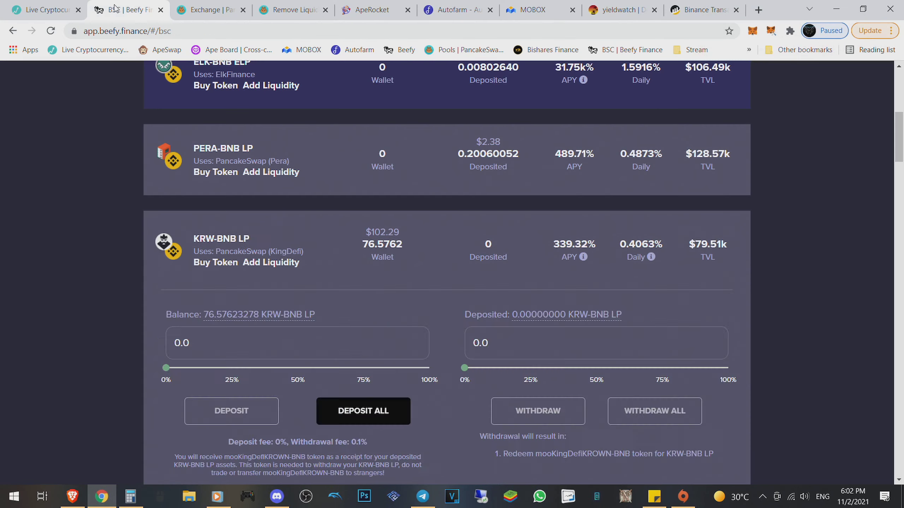
{"action": "left_click", "coordinate": [311, 161]}
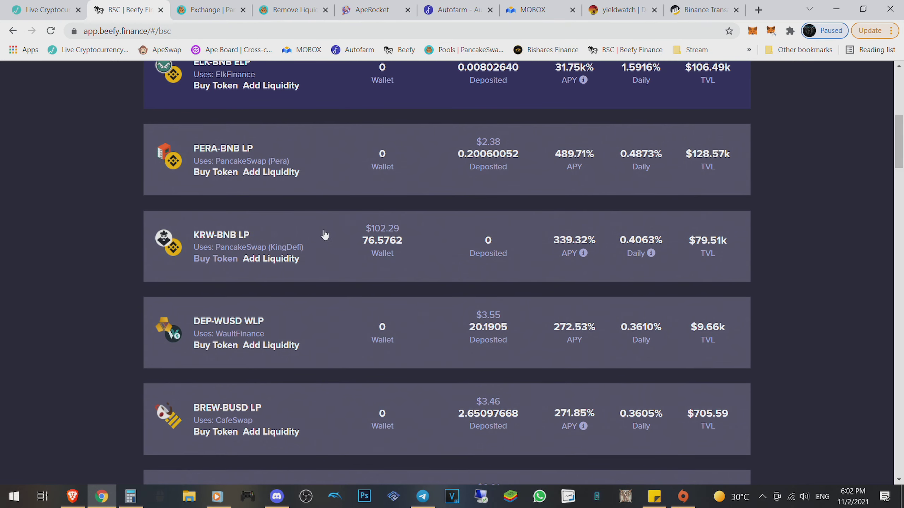
{"action": "left_click", "coordinate": [412, 244]}
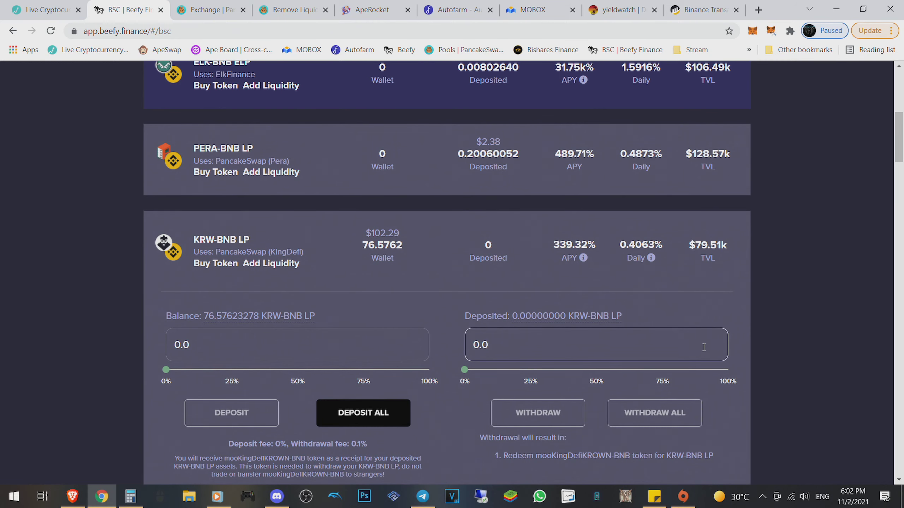
{"action": "left_click", "coordinate": [540, 176]}
{"action": "left_click", "coordinate": [540, 177]}
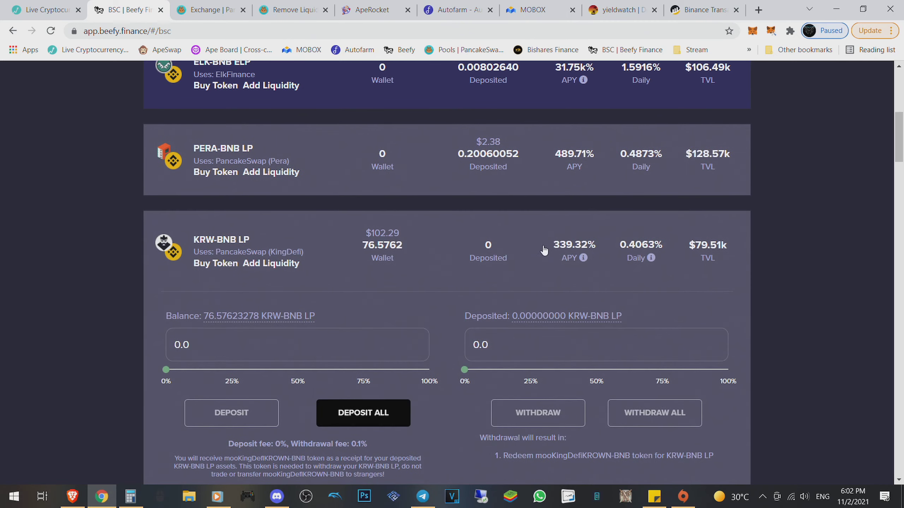
{"action": "scroll", "coordinate": [544, 250], "scroll_direction": "down", "scroll_amount": 3}
{"action": "scroll", "coordinate": [546, 304], "scroll_direction": "down", "scroll_amount": 2}
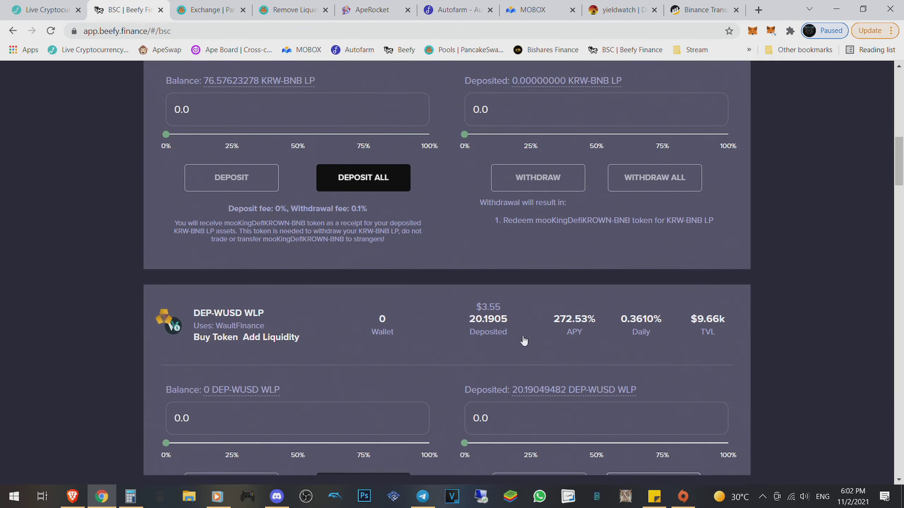
{"action": "left_click", "coordinate": [524, 342]}
{"action": "scroll", "coordinate": [523, 341], "scroll_direction": "down", "scroll_amount": 3}
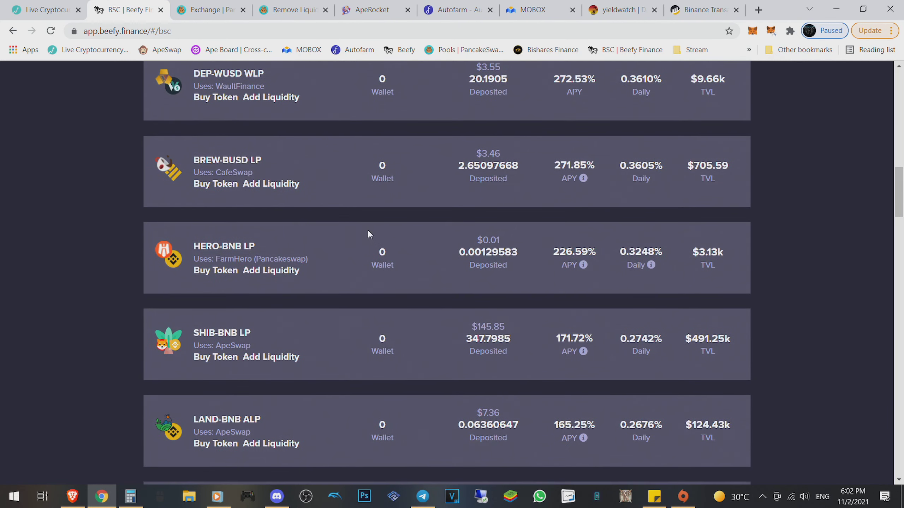
{"action": "scroll", "coordinate": [325, 190], "scroll_direction": "down", "scroll_amount": 3}
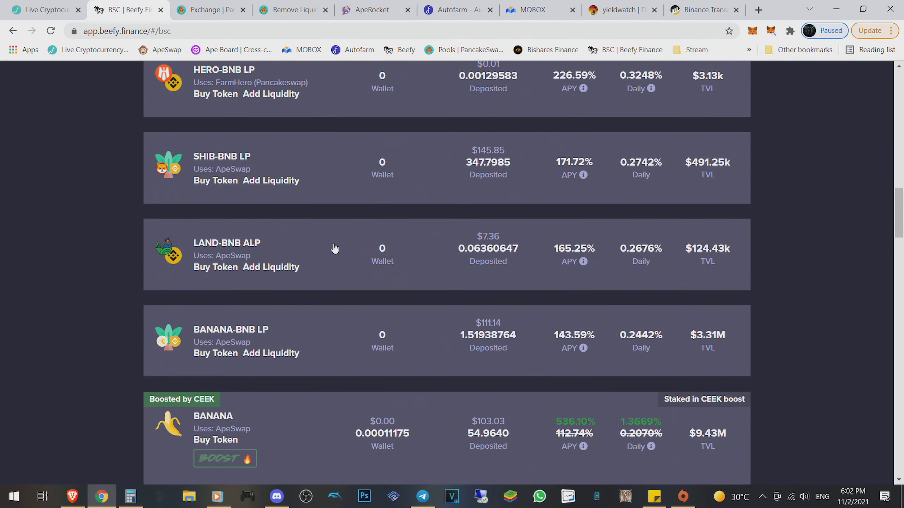
Set the SHIB-BNB LP vault's withdrawal payout to SHIB+BNB
{"action": "left_click", "coordinate": [338, 202]}
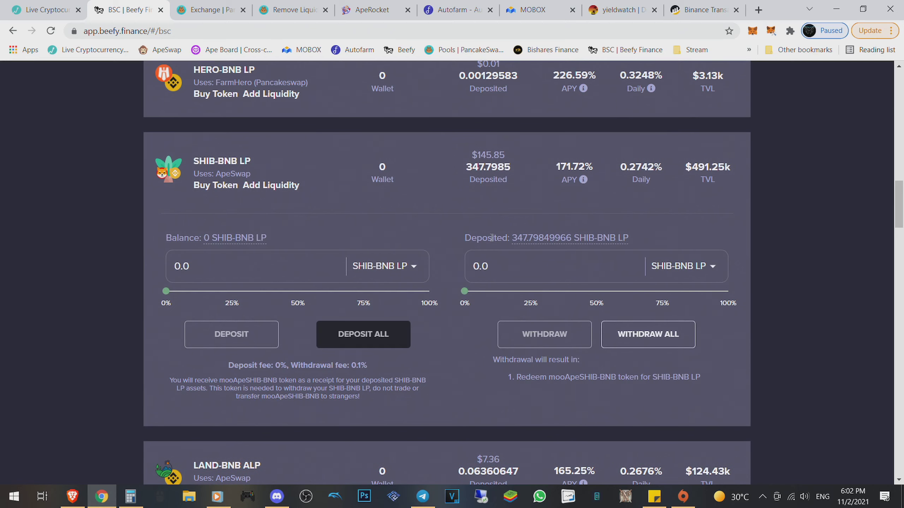
{"action": "left_click", "coordinate": [713, 269]}
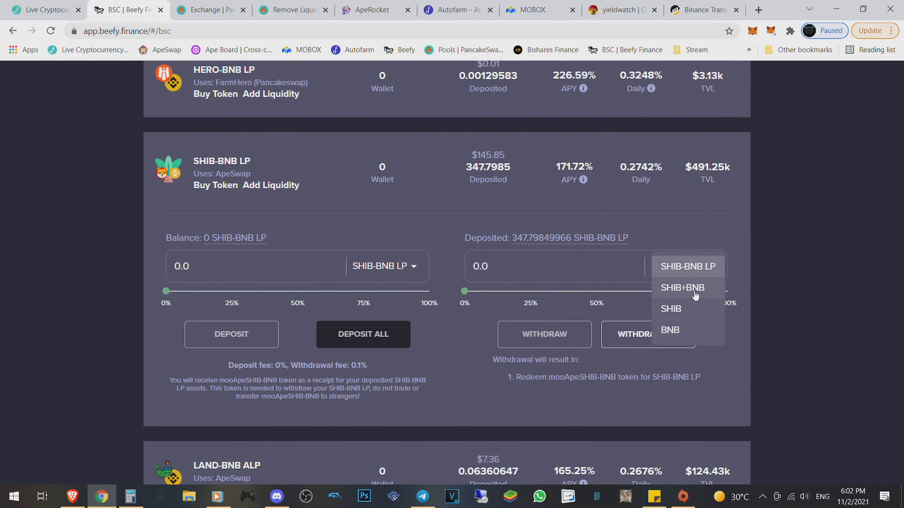
{"action": "left_click", "coordinate": [696, 290]}
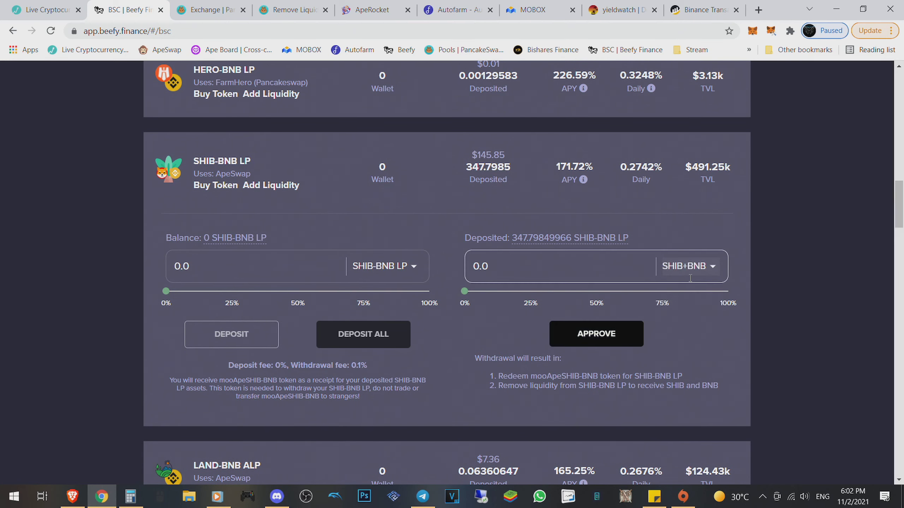
{"action": "left_click", "coordinate": [709, 266]}
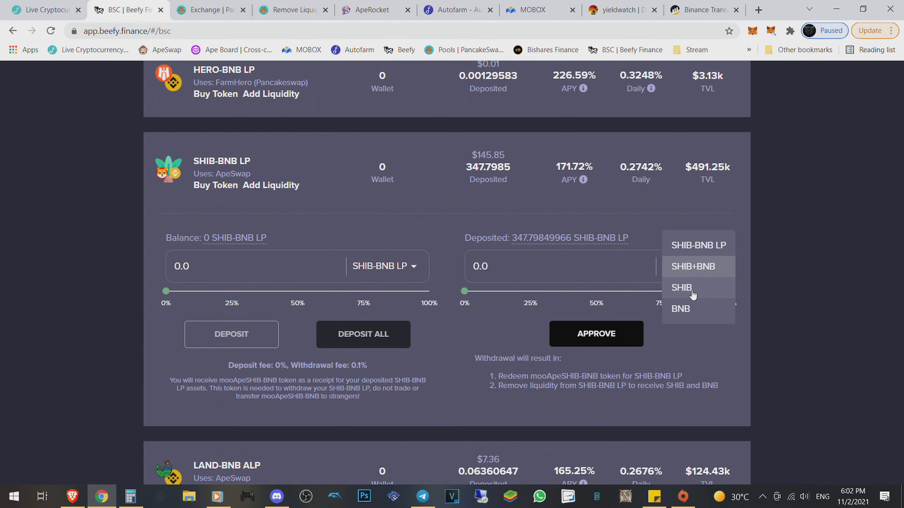
{"action": "left_click", "coordinate": [813, 277]}
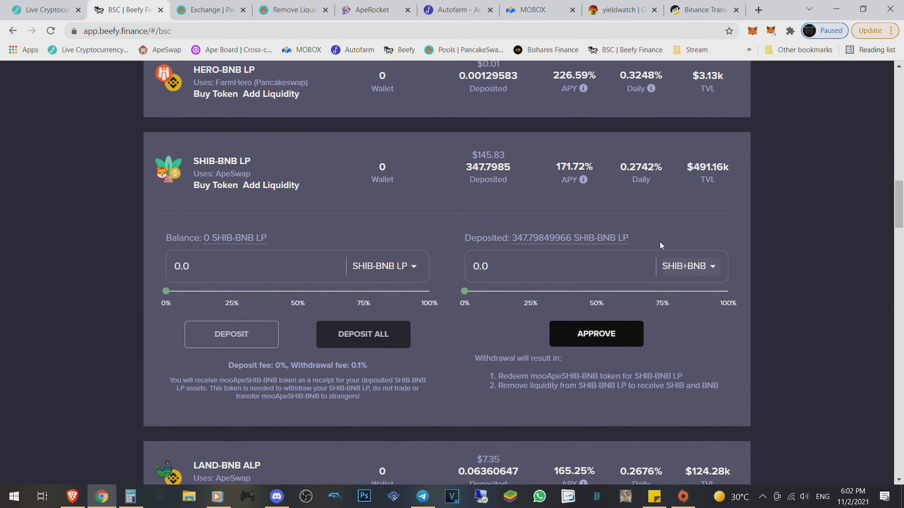
{"action": "scroll", "coordinate": [659, 241], "scroll_direction": "up", "scroll_amount": 3}
{"action": "scroll", "coordinate": [635, 240], "scroll_direction": "up", "scroll_amount": 3}
{"action": "scroll", "coordinate": [544, 240], "scroll_direction": "up", "scroll_amount": 3}
{"action": "scroll", "coordinate": [544, 240], "scroll_direction": "up", "scroll_amount": 2}
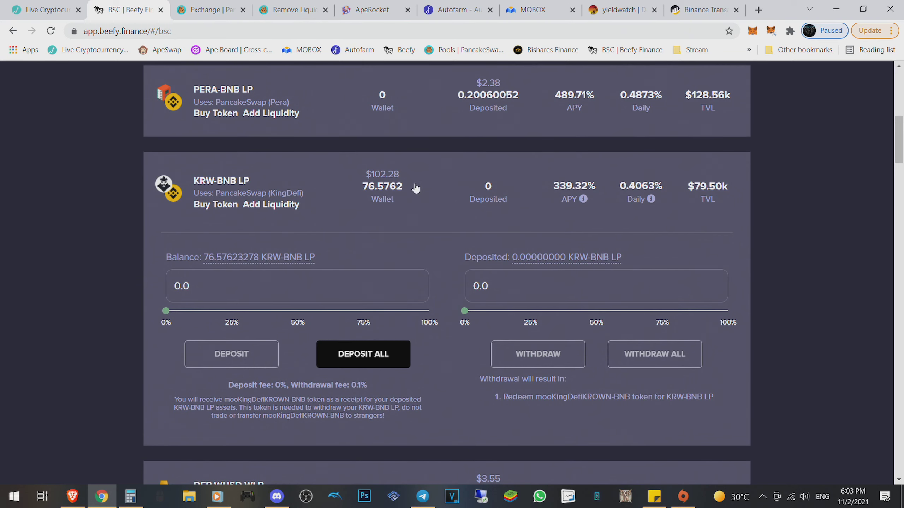
Submit the 100% KRW-BNB liquidity removal in PancakeSwap and dismiss the submitted notice
{"action": "left_click", "coordinate": [210, 10]}
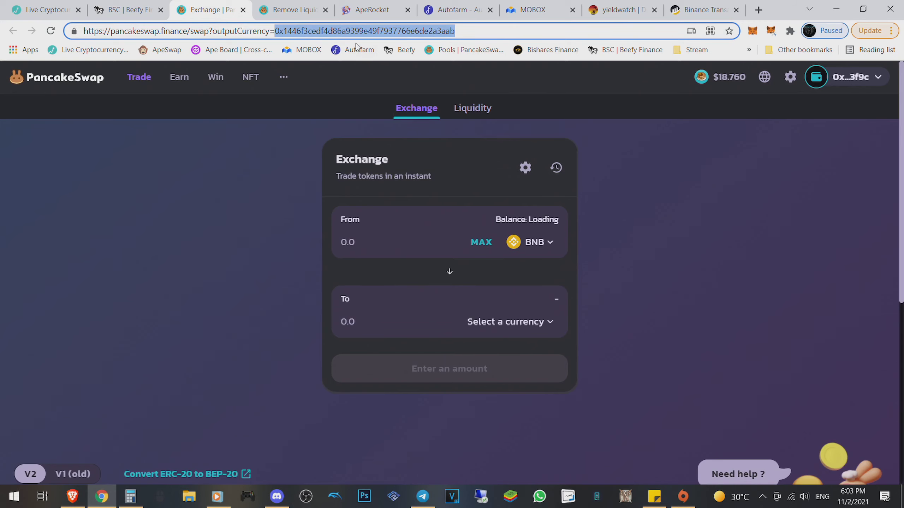
{"action": "left_click", "coordinate": [291, 10]}
{"action": "left_click", "coordinate": [449, 363]}
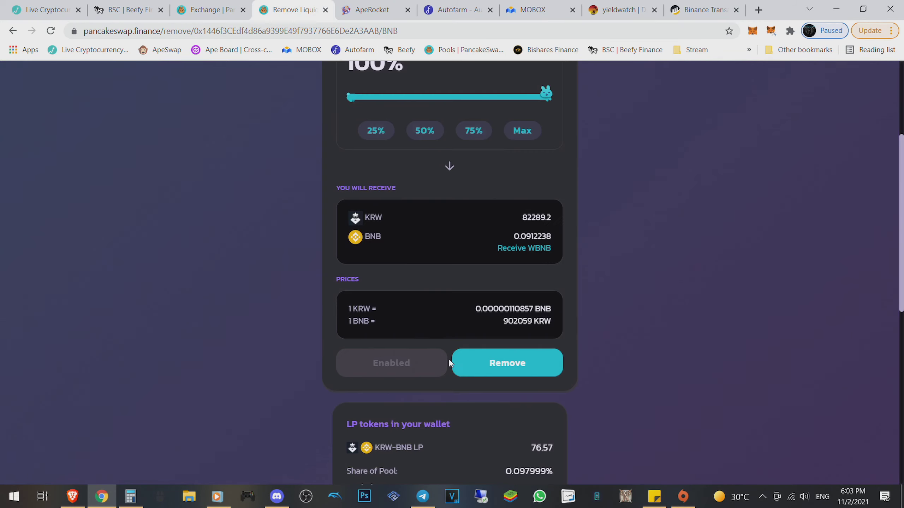
{"action": "left_click", "coordinate": [526, 360]}
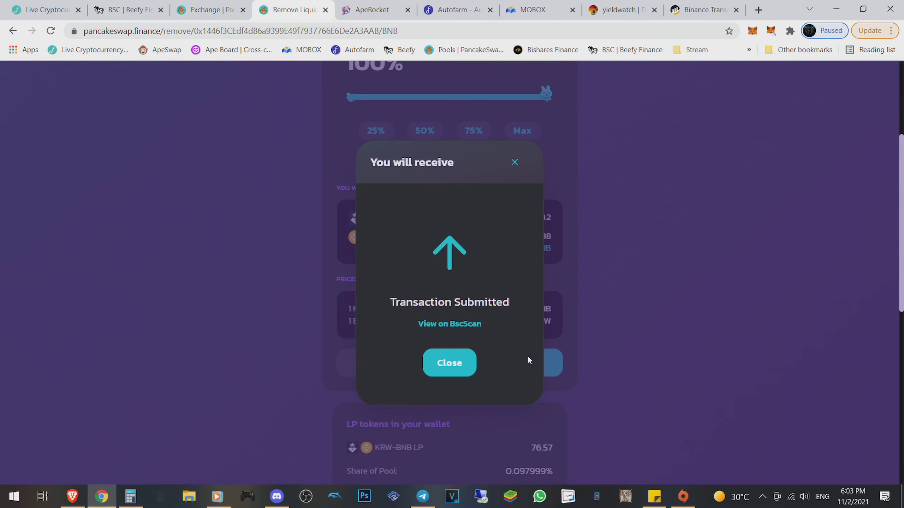
{"action": "left_click", "coordinate": [449, 363]}
{"action": "left_click", "coordinate": [505, 363]}
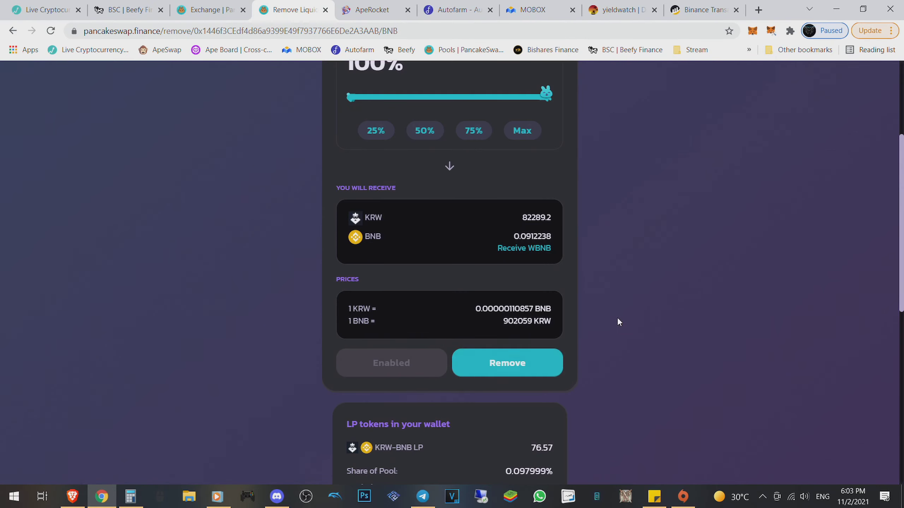
{"action": "scroll", "coordinate": [617, 317], "scroll_direction": "up", "scroll_amount": 5}
{"action": "scroll", "coordinate": [617, 322], "scroll_direction": "down", "scroll_amount": 3}
Collapse the KRW-BNB LP vault details in Beefy, then resubmit the removal and dismiss the notice
{"action": "left_click", "coordinate": [127, 9]}
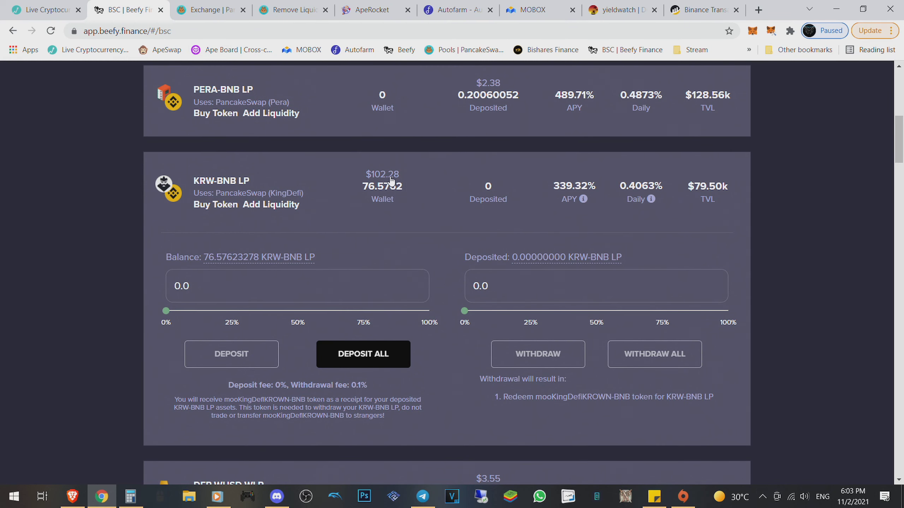
{"action": "left_click", "coordinate": [435, 189]}
{"action": "left_click", "coordinate": [292, 10]}
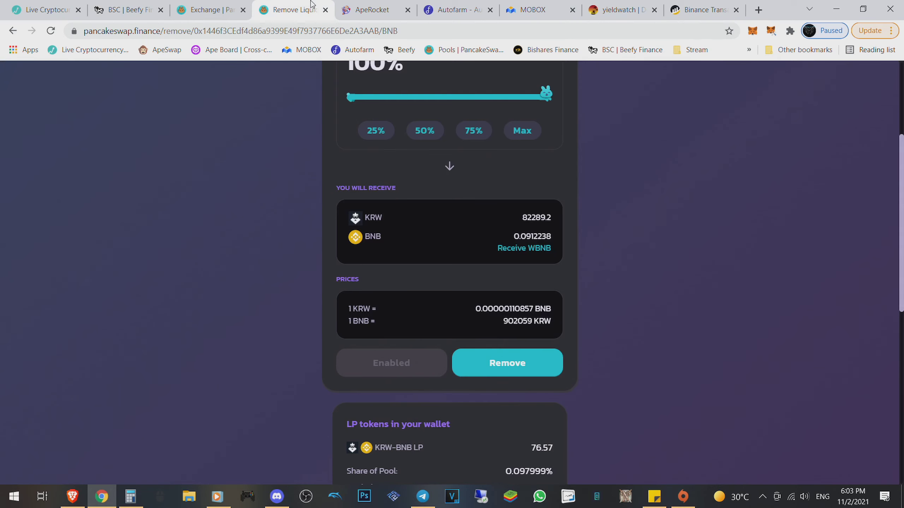
{"action": "left_click", "coordinate": [518, 361]}
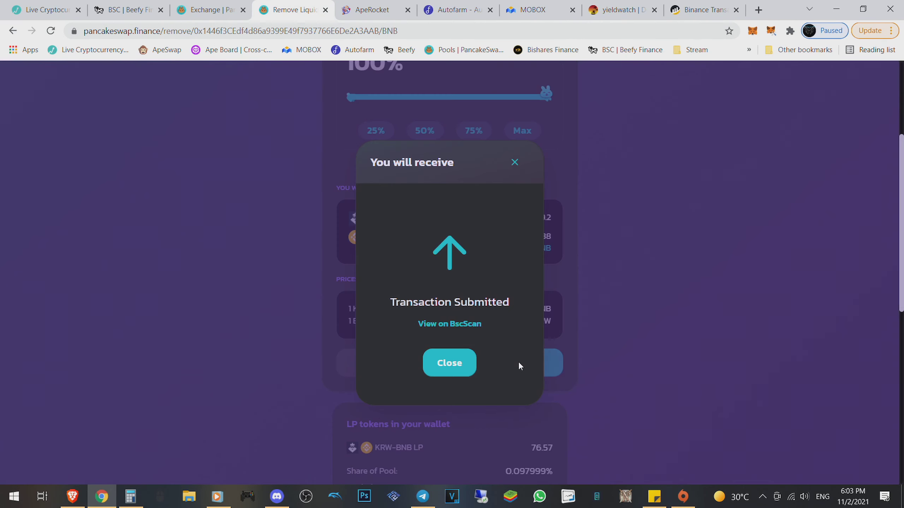
{"action": "left_click", "coordinate": [466, 363]}
{"action": "scroll", "coordinate": [661, 258], "scroll_direction": "up", "scroll_amount": 5}
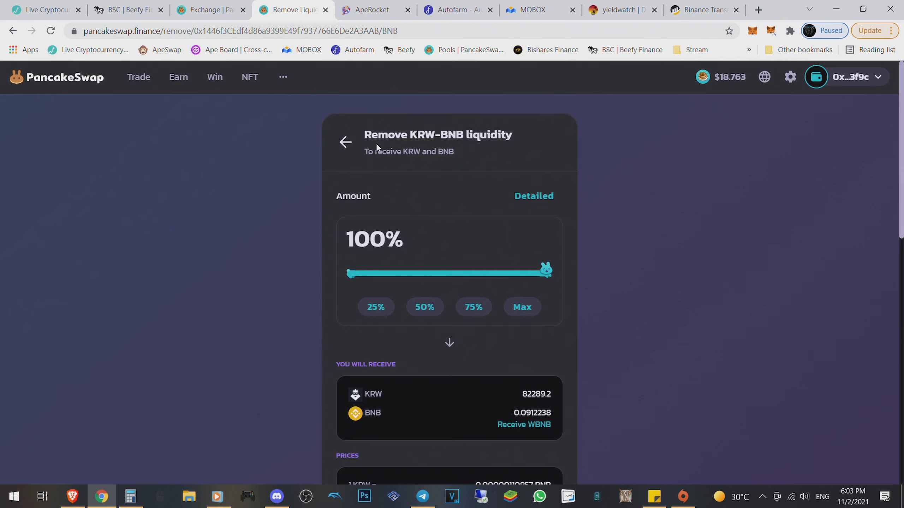
Open removal for the KRW/BNB pool and approve the LP tokens in the wallet
{"action": "left_click", "coordinate": [345, 143]}
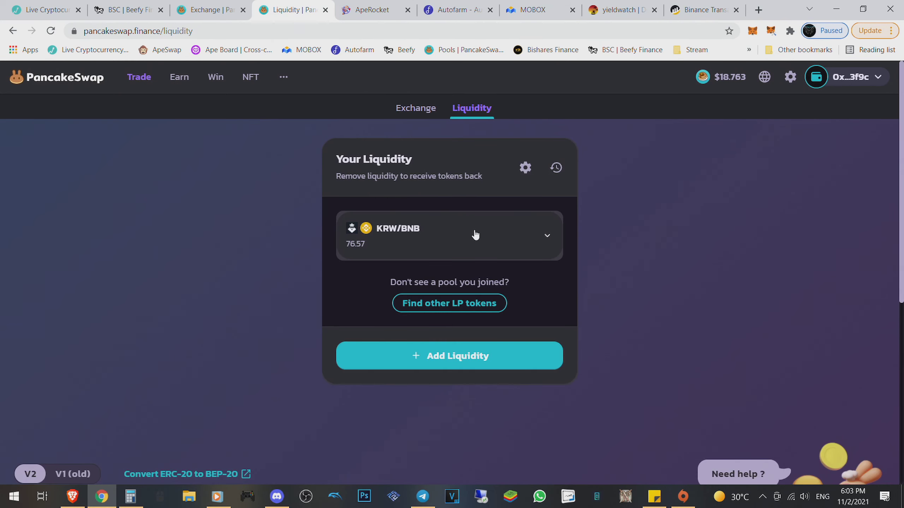
{"action": "left_click", "coordinate": [547, 235]}
{"action": "scroll", "coordinate": [547, 235], "scroll_direction": "down", "scroll_amount": 2}
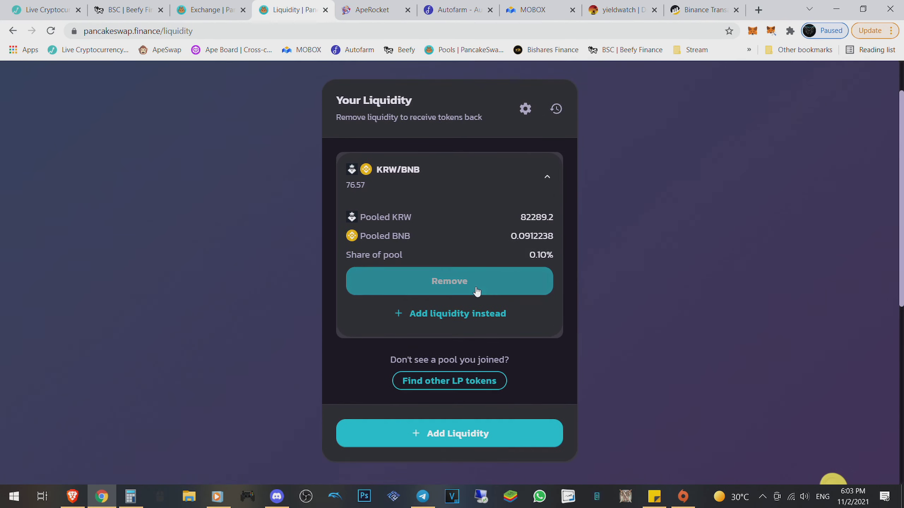
{"action": "left_click", "coordinate": [475, 291]}
{"action": "scroll", "coordinate": [533, 311], "scroll_direction": "down", "scroll_amount": 4}
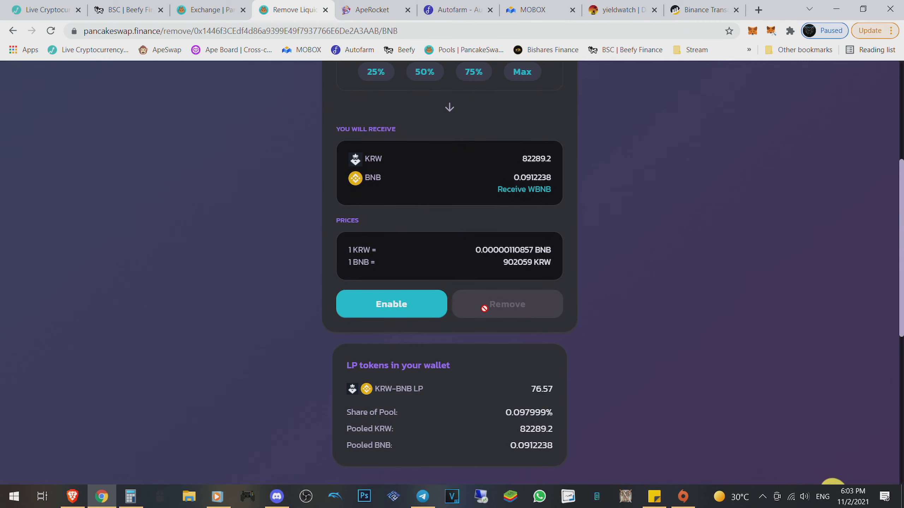
{"action": "left_click", "coordinate": [424, 305]}
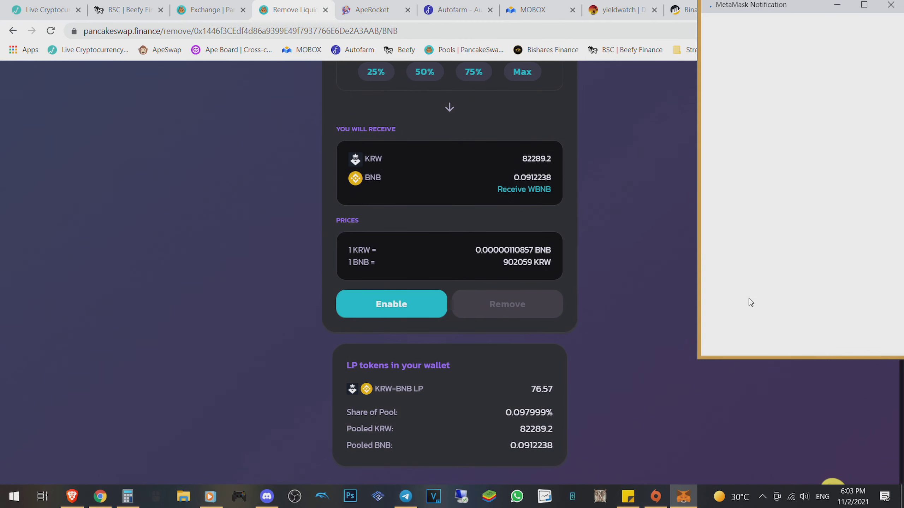
{"action": "left_click", "coordinate": [851, 330]}
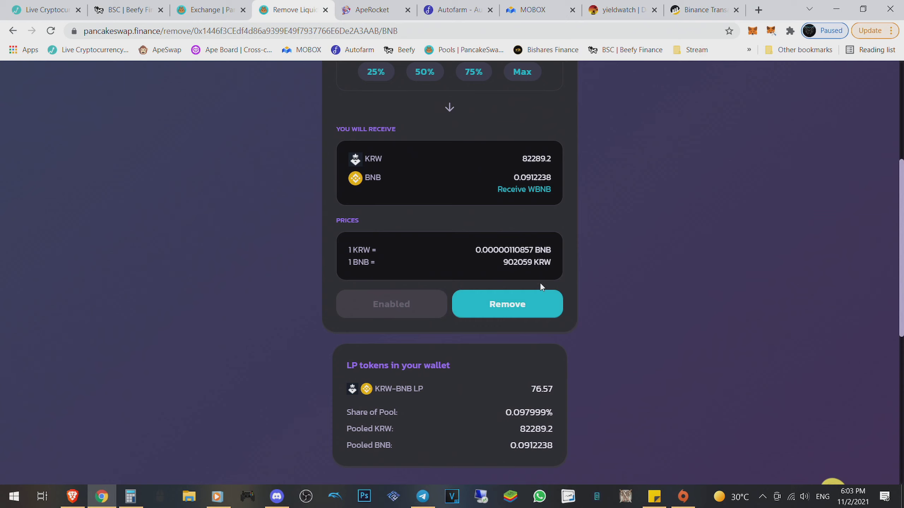
Remove 82,289.2 KRW and 0.0912 BNB, confirm in the wallet, and select the KRW contract address
{"action": "left_click", "coordinate": [507, 304]}
{"action": "left_click", "coordinate": [346, 360]}
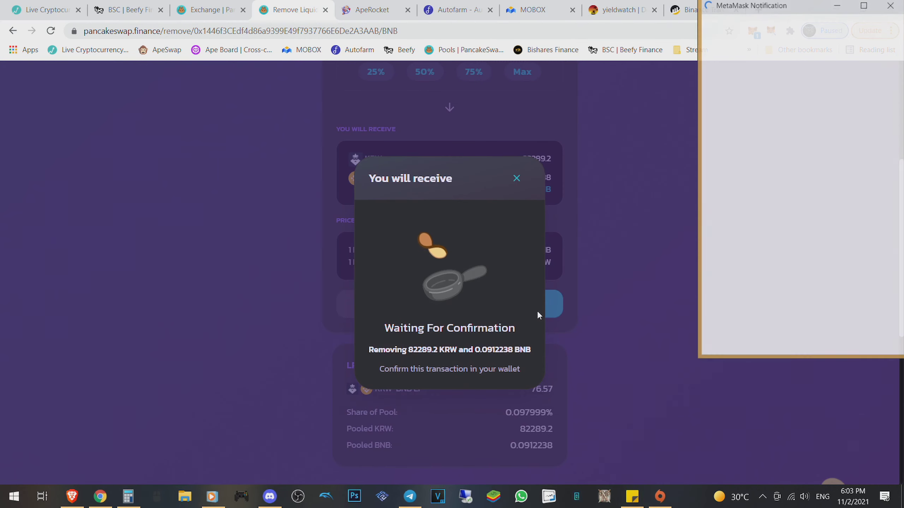
{"action": "scroll", "coordinate": [825, 273], "scroll_direction": "down", "scroll_amount": 3}
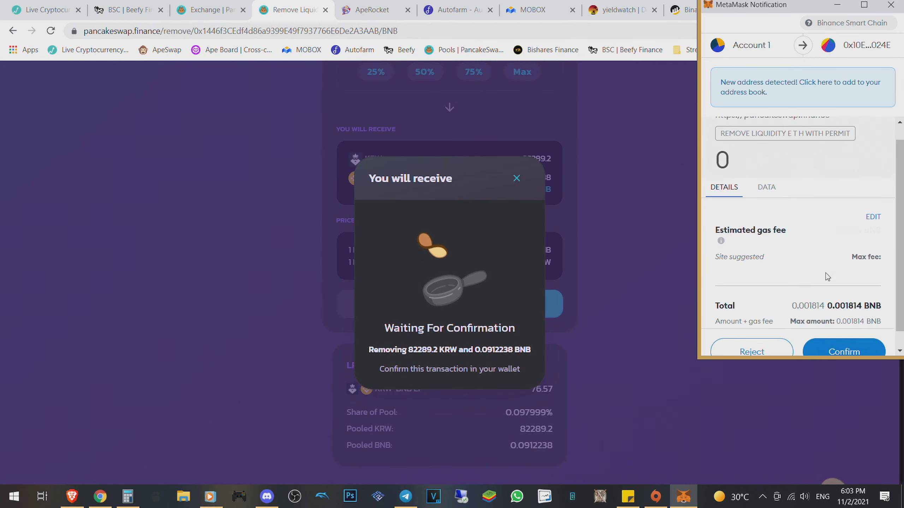
{"action": "left_click", "coordinate": [844, 334]}
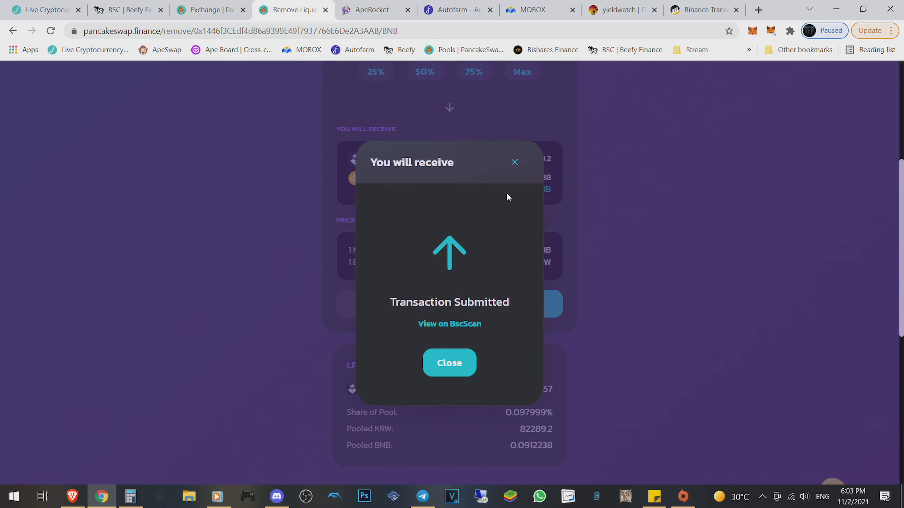
{"action": "left_click", "coordinate": [449, 363]}
{"action": "scroll", "coordinate": [656, 302], "scroll_direction": "up", "scroll_amount": 3}
{"action": "scroll", "coordinate": [655, 302], "scroll_direction": "up", "scroll_amount": 2}
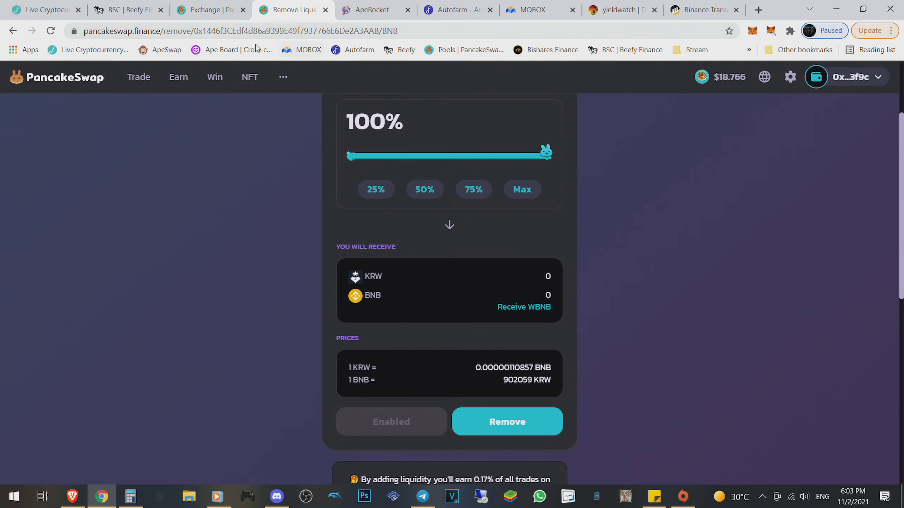
{"action": "left_click_drag", "start_coordinate": [194, 31], "coordinate": [382, 31]}
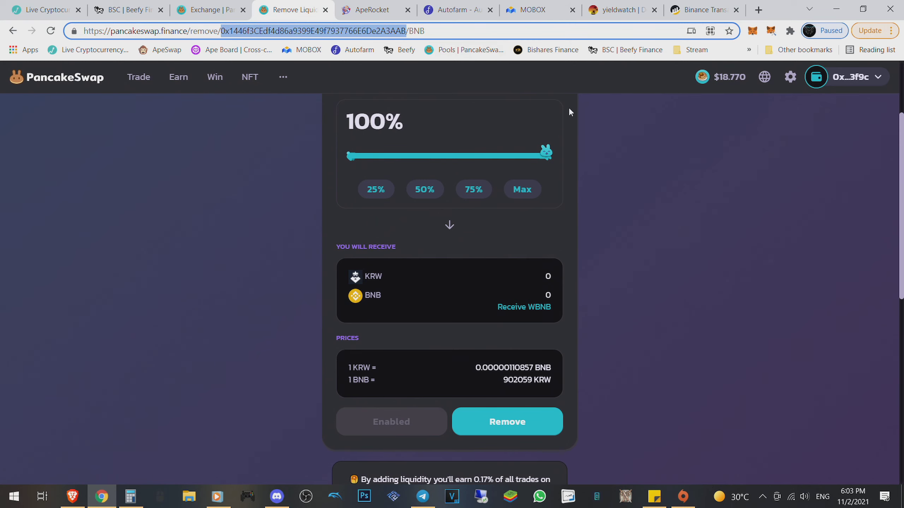
{"action": "left_click", "coordinate": [121, 9]}
{"action": "scroll", "coordinate": [424, 212], "scroll_direction": "up", "scroll_amount": 8}
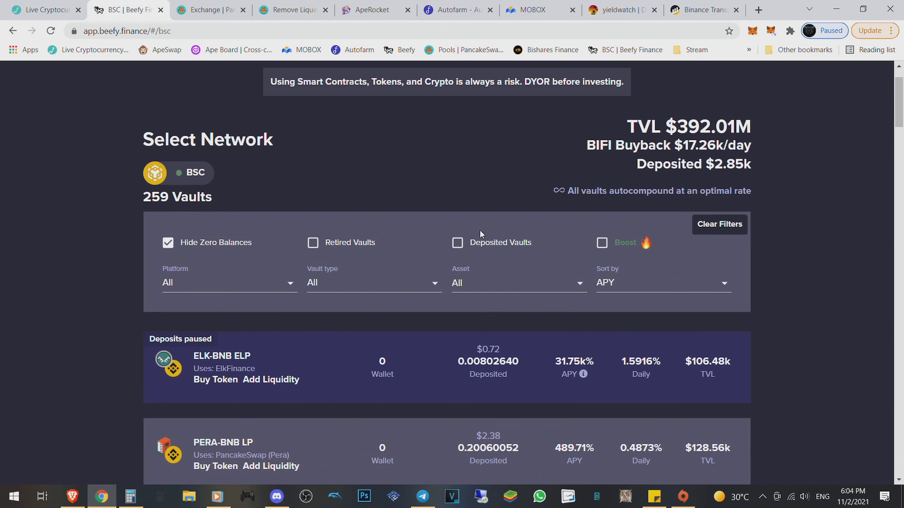
Show zero-balance vaults, clear all filters, and filter the asset list to SING
{"action": "left_click", "coordinate": [495, 342]}
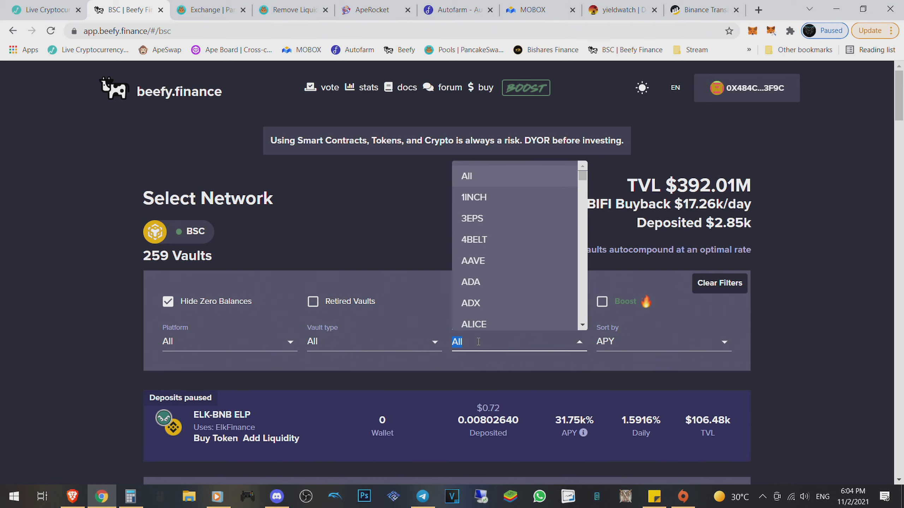
{"action": "left_click", "coordinate": [168, 302]}
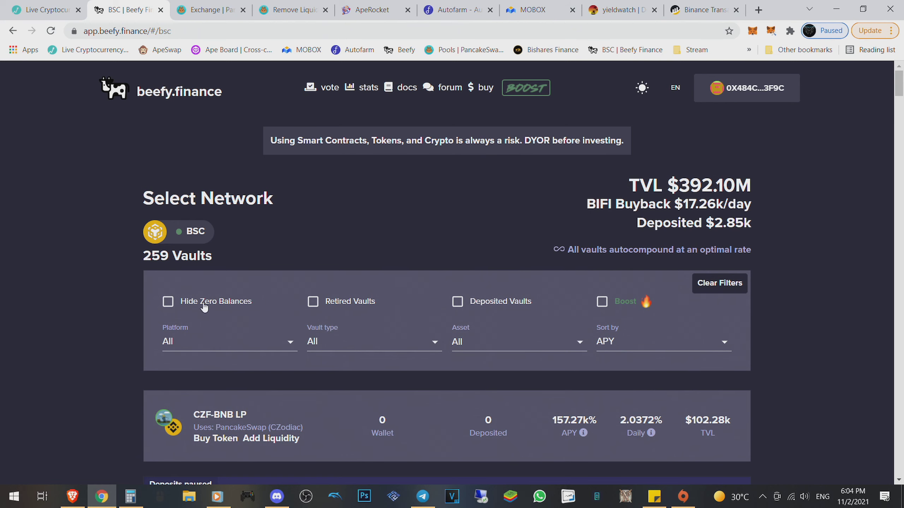
{"action": "left_click", "coordinate": [719, 283]}
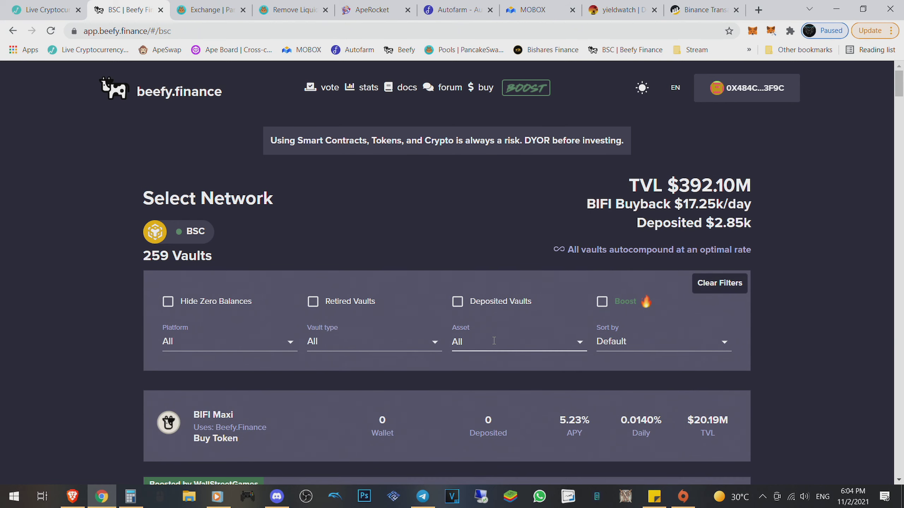
{"action": "left_click", "coordinate": [493, 342]}
{"action": "type", "text": "sing"}
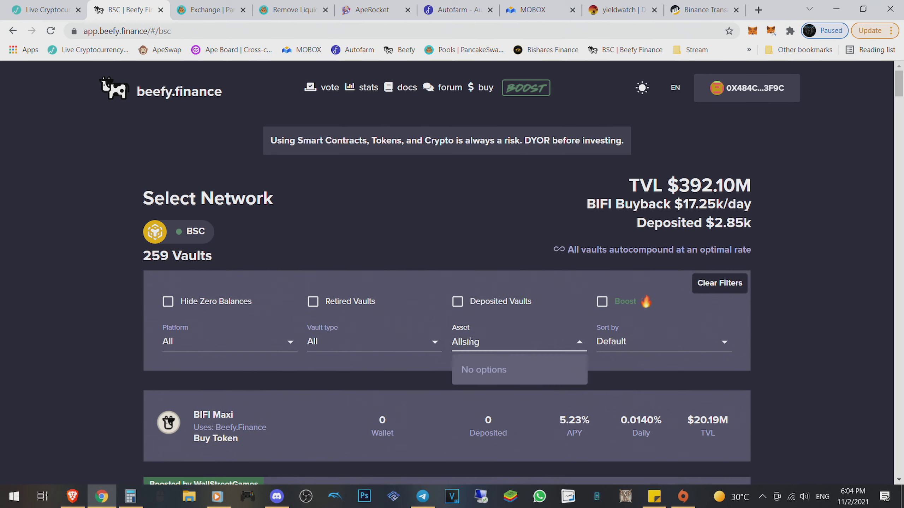
{"action": "left_click_drag", "start_coordinate": [494, 341], "coordinate": [446, 337]}
{"action": "key", "text": "BackSpace"}
{"action": "key", "text": "BackSpace"}
{"action": "key", "text": "BackSpace"}
{"action": "key", "text": "BackSpace"}
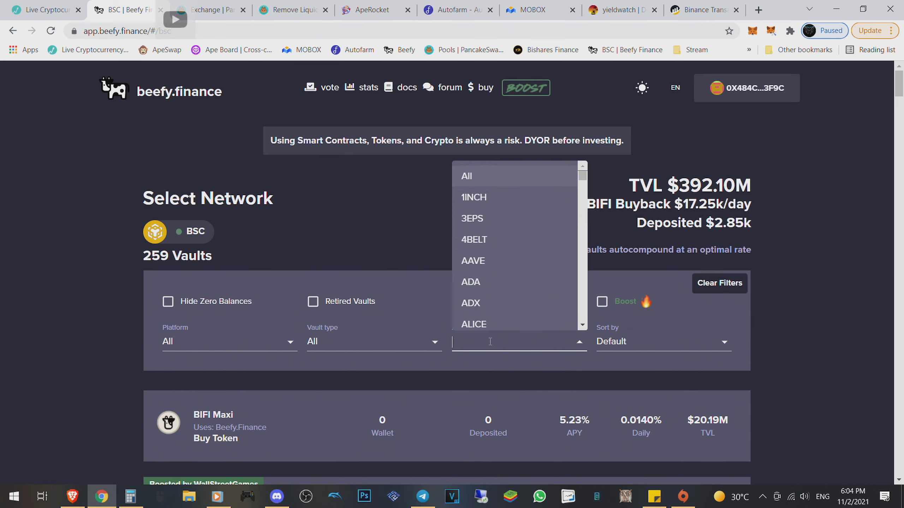
{"action": "type", "text": "sing"}
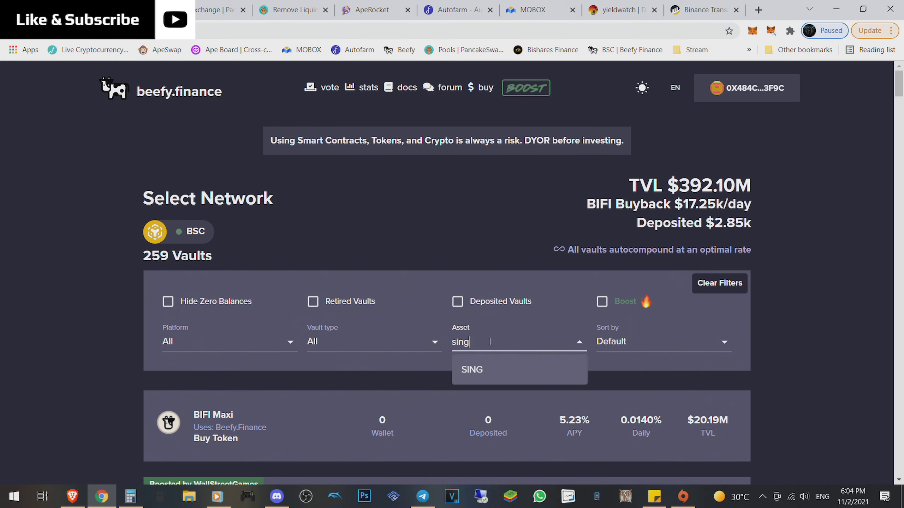
{"action": "left_click", "coordinate": [471, 370]}
{"action": "scroll", "coordinate": [498, 367], "scroll_direction": "down", "scroll_amount": 1}
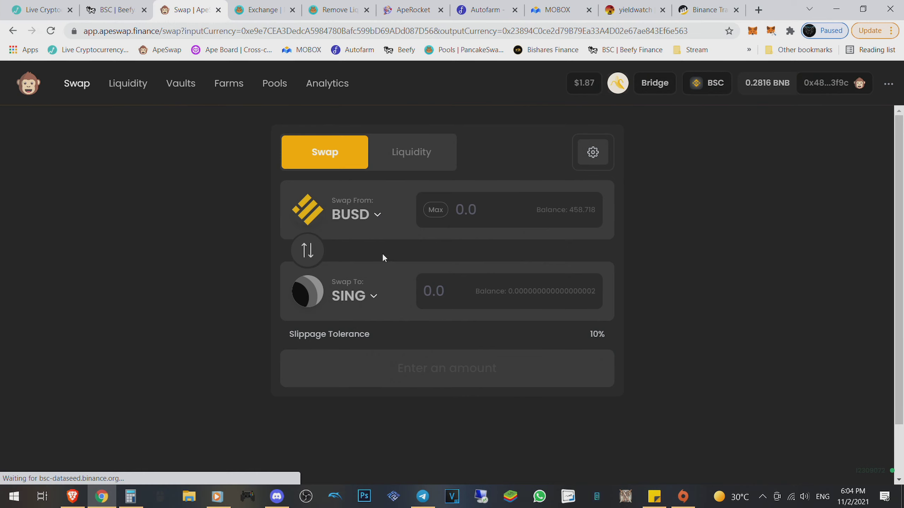
Pick KRW, with its 82,289.2 balance, as the Swap From token for SING
{"action": "left_click", "coordinate": [377, 219]}
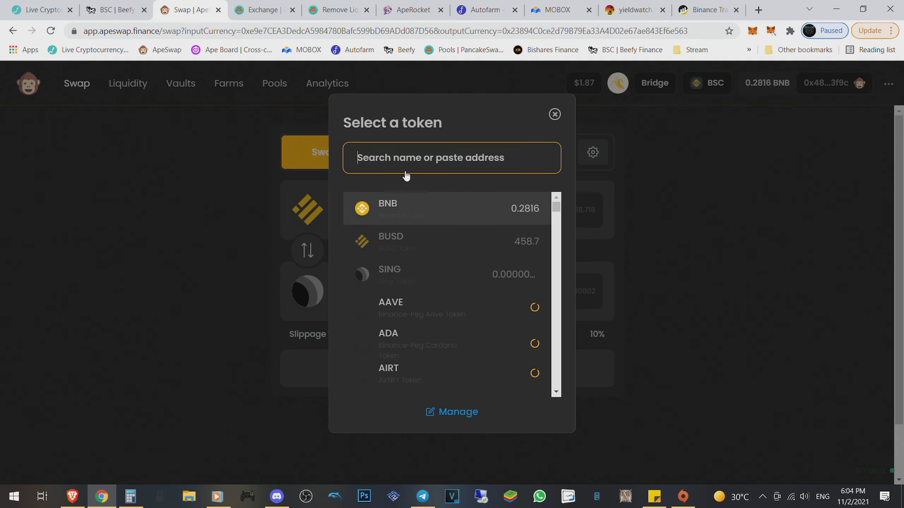
{"action": "left_click", "coordinate": [411, 159]}
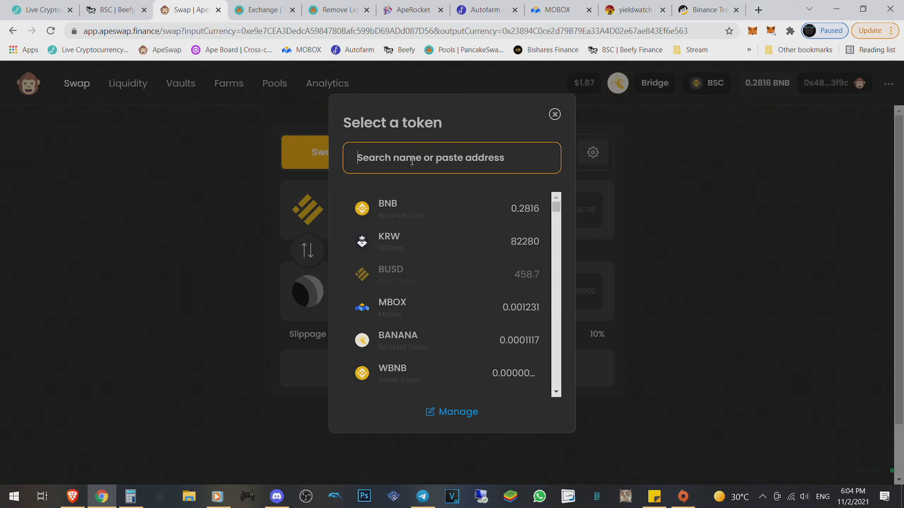
{"action": "key", "text": "ctrl+v"}
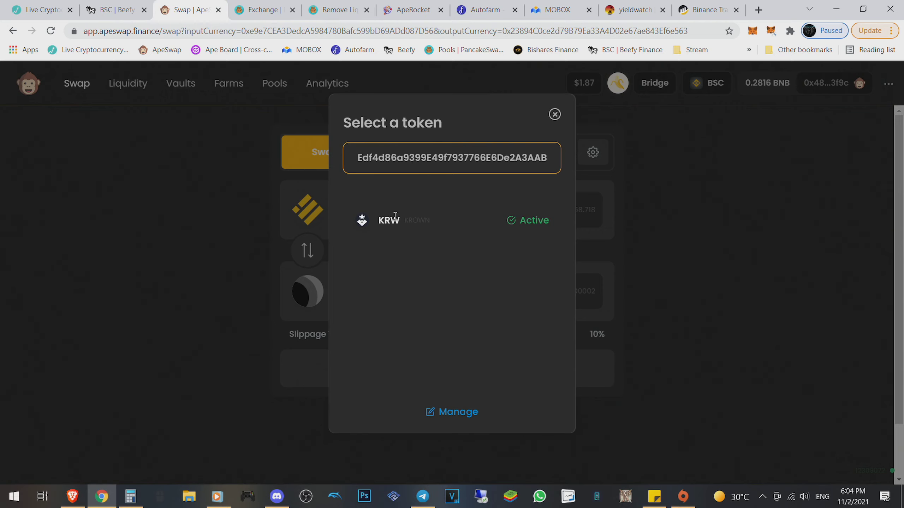
{"action": "left_click", "coordinate": [357, 224]}
{"action": "left_click", "coordinate": [469, 158]}
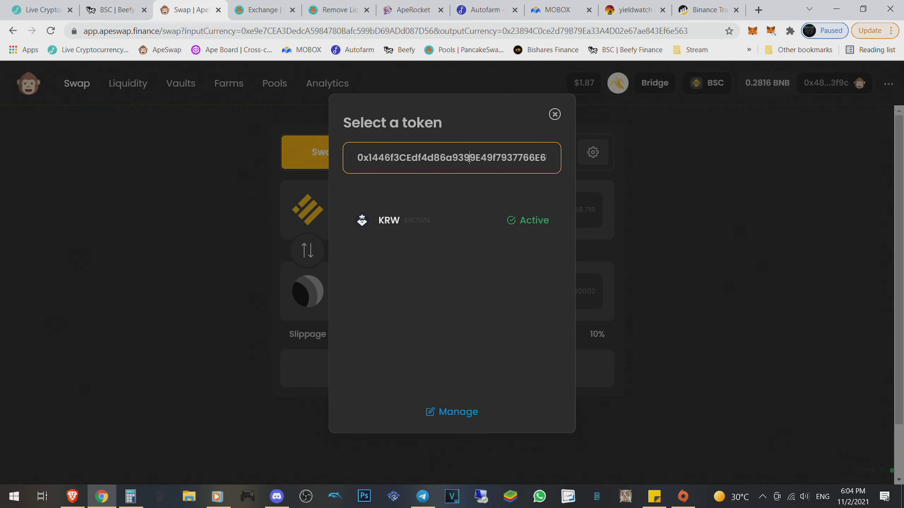
{"action": "key", "text": "ctrl+a"}
{"action": "key", "text": "BackSpace"}
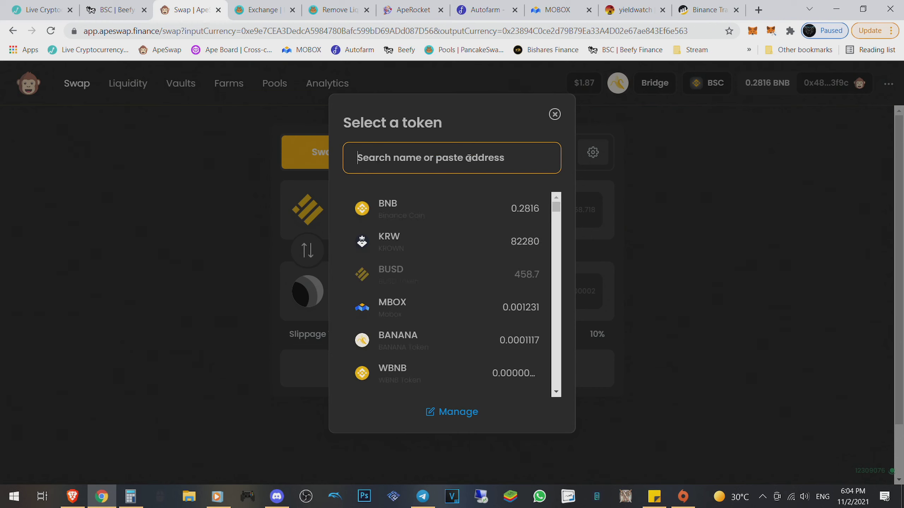
{"action": "left_click", "coordinate": [445, 241]}
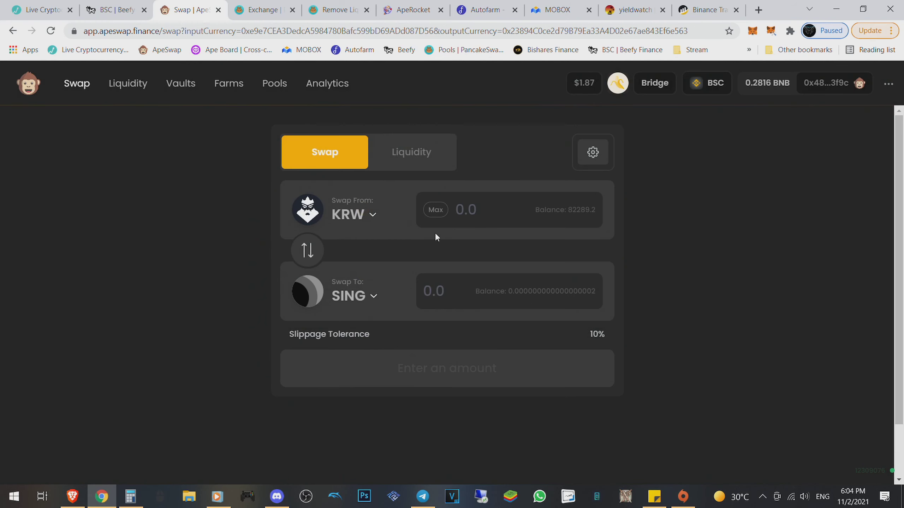
Enter the full 82,289.28 KRW balance and confirm the KRW spending approval in the wallet
{"action": "left_click", "coordinate": [435, 210]}
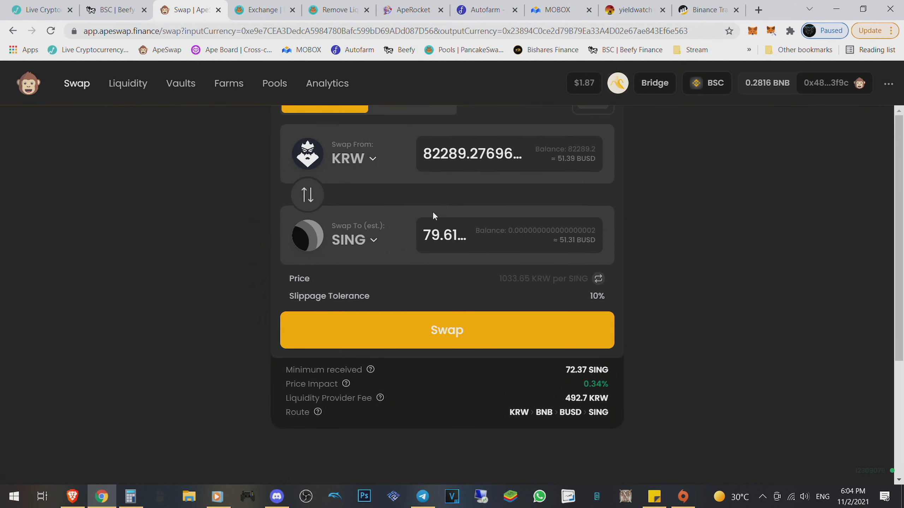
{"action": "left_click", "coordinate": [424, 323]}
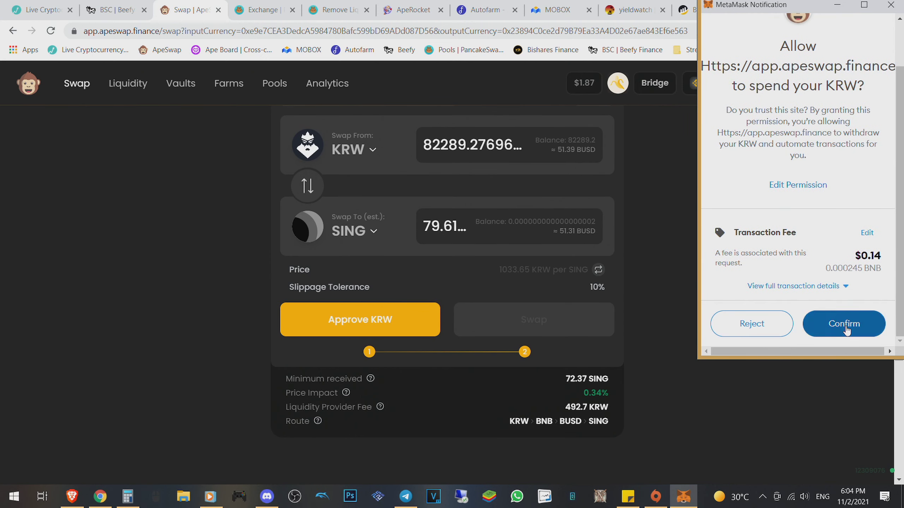
{"action": "left_click", "coordinate": [844, 323]}
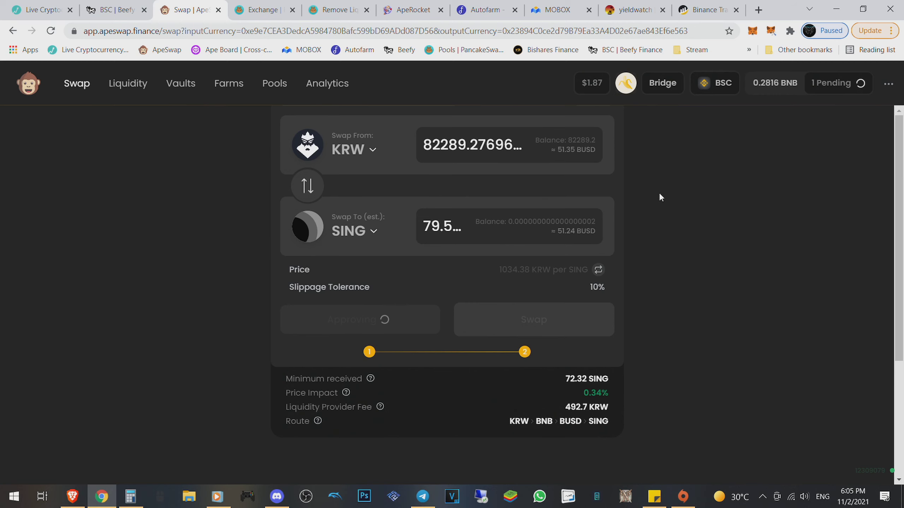
Approve the SING-BUSD LP vault in Beefy, confirm in the wallet, and return to ApeSwap
{"action": "left_click", "coordinate": [117, 9]}
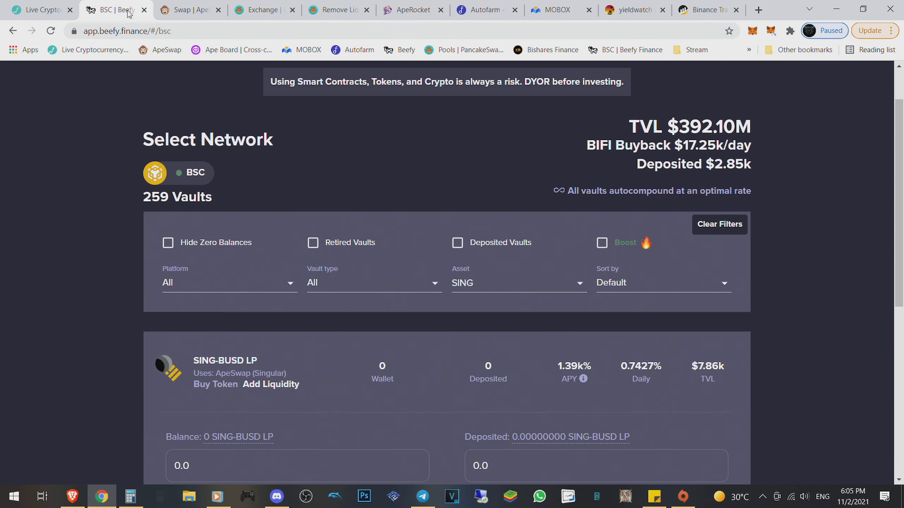
{"action": "scroll", "coordinate": [137, 212], "scroll_direction": "down", "scroll_amount": 2}
{"action": "left_click", "coordinate": [298, 415]}
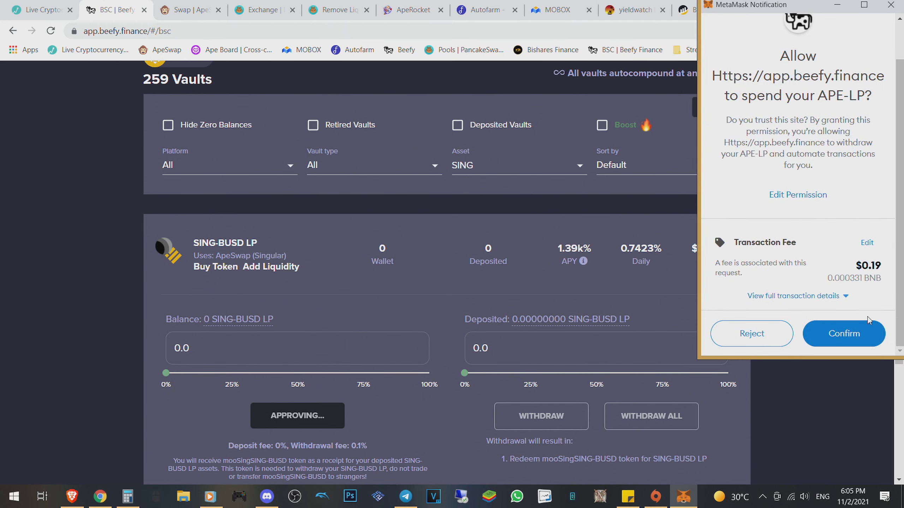
{"action": "left_click", "coordinate": [863, 336]}
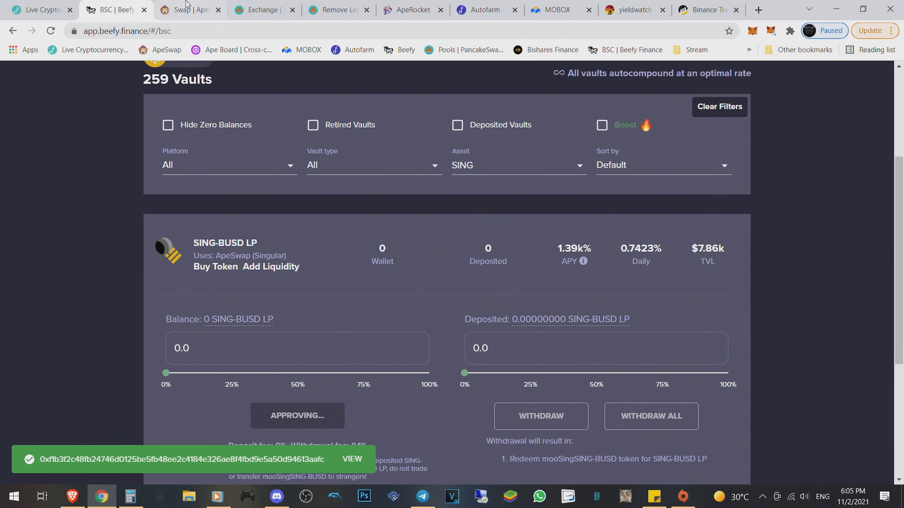
{"action": "left_click", "coordinate": [186, 10]}
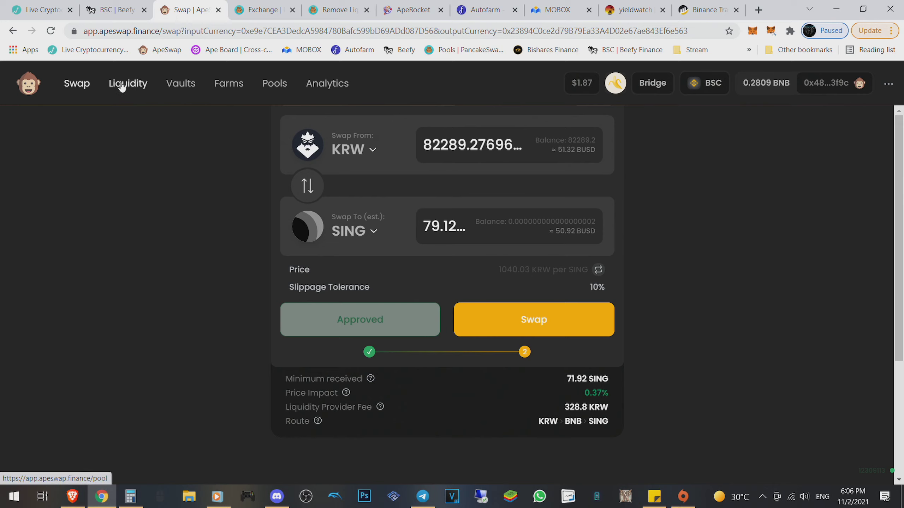
Reload the ApeSwap swap page and select KRW to sell and SING to receive
{"action": "left_click", "coordinate": [77, 83]}
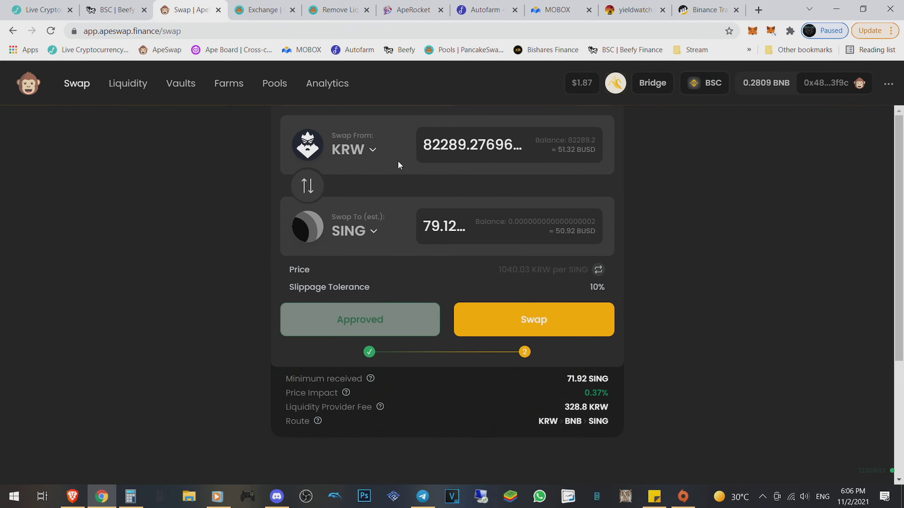
{"action": "left_click", "coordinate": [128, 83]}
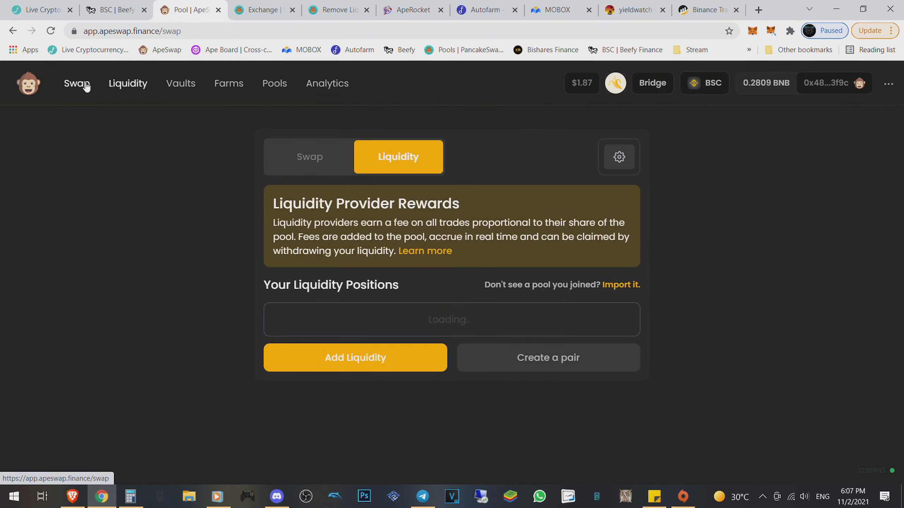
{"action": "left_click", "coordinate": [78, 84]}
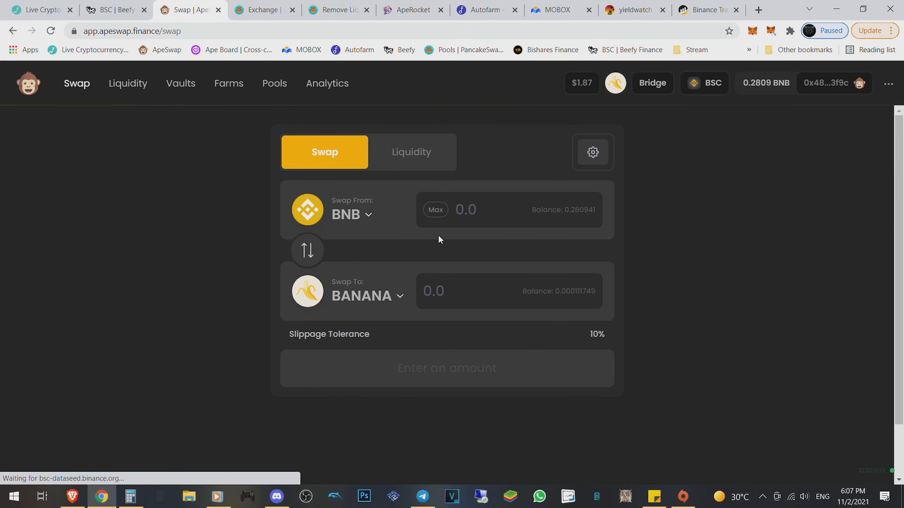
{"action": "left_click", "coordinate": [384, 296]}
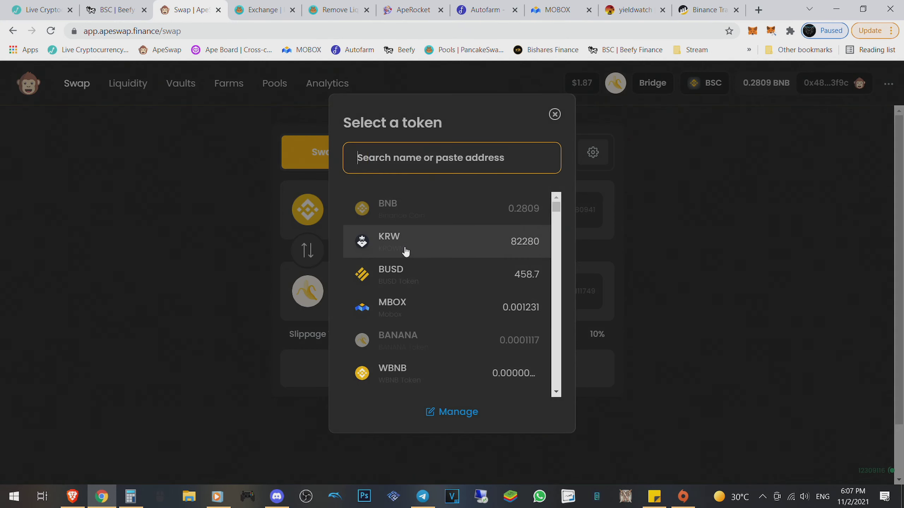
{"action": "left_click", "coordinate": [406, 242]}
{"action": "left_click", "coordinate": [367, 298]}
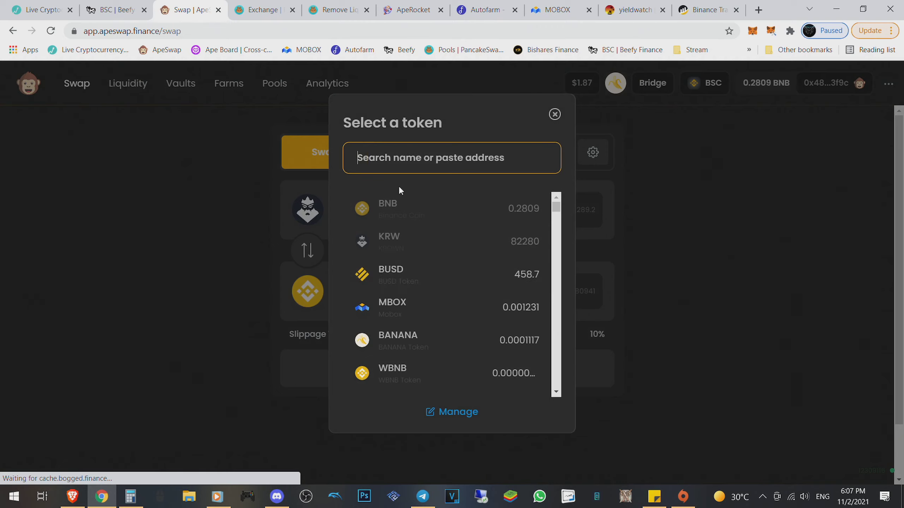
{"action": "type", "text": "si"}
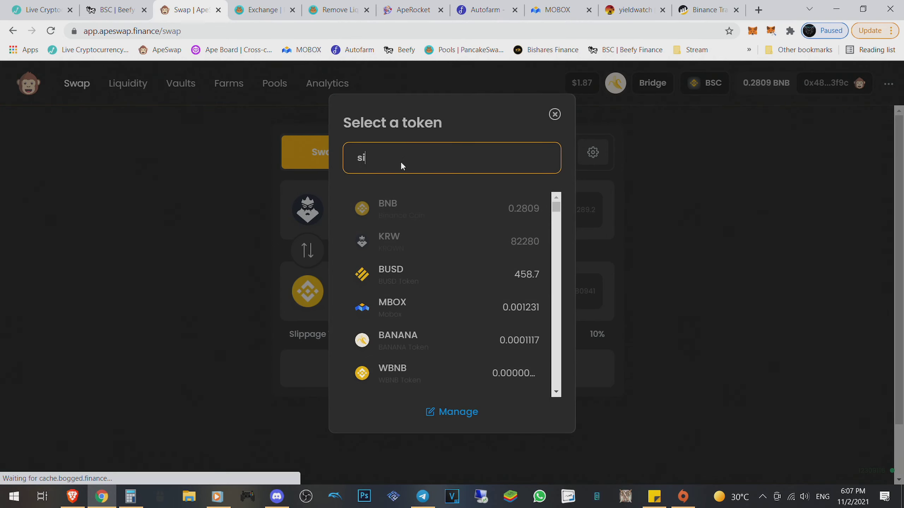
{"action": "type", "text": "ng"}
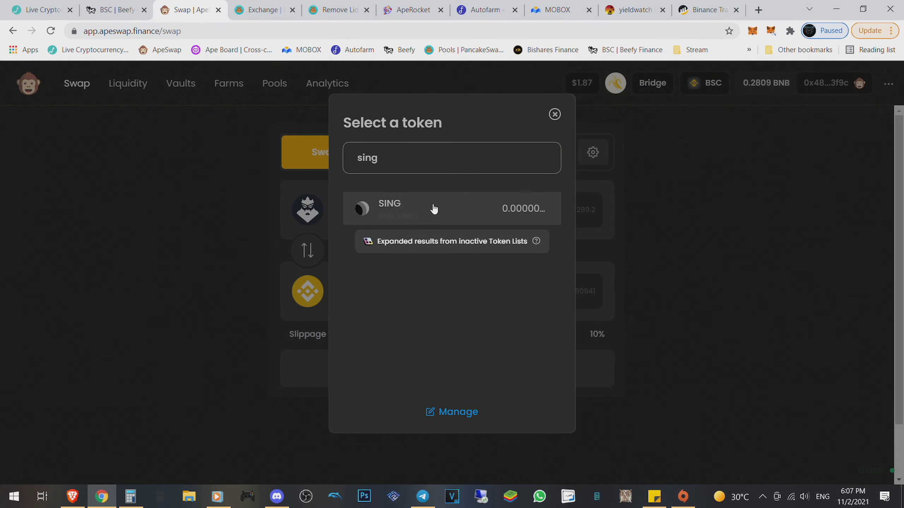
{"action": "left_click", "coordinate": [434, 208]}
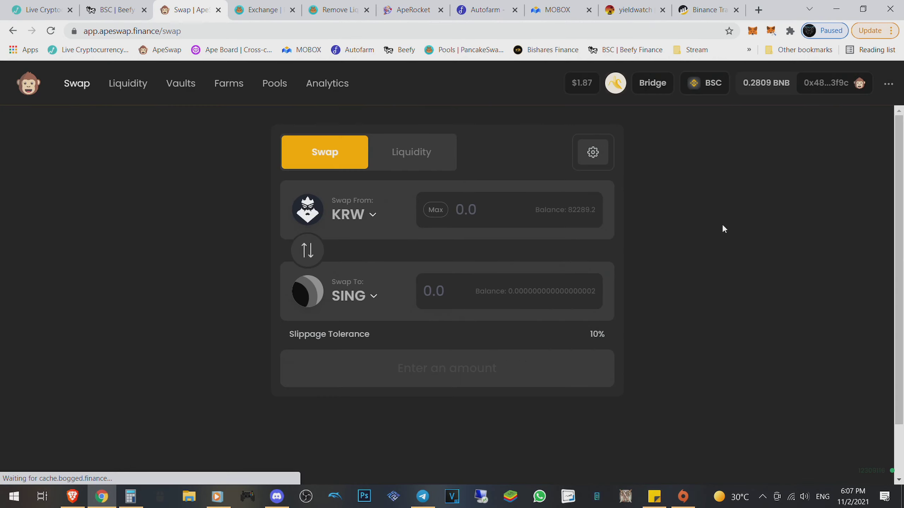
Set the swap slippage tolerance to 0.1%
{"action": "left_click", "coordinate": [582, 152]}
{"action": "left_click", "coordinate": [568, 233]}
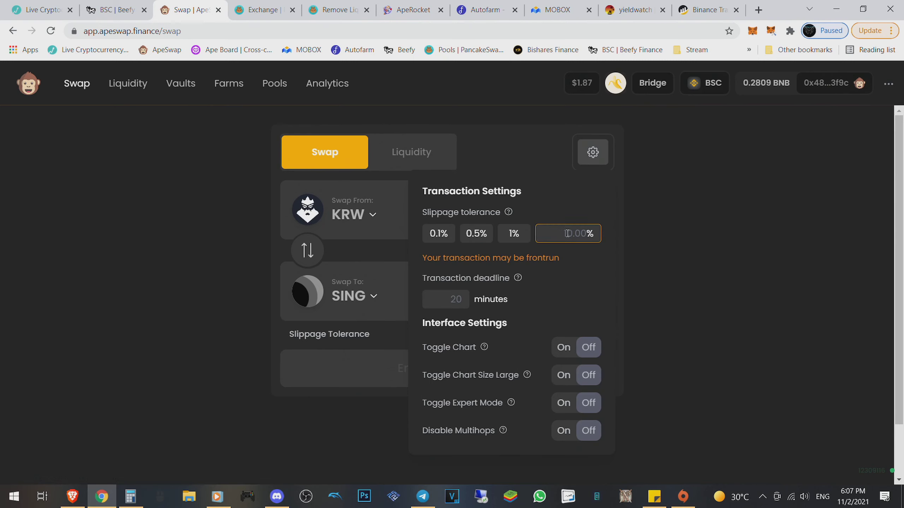
{"action": "type", "text": "10"}
{"action": "left_click", "coordinate": [569, 233]}
{"action": "type", "text": "8"}
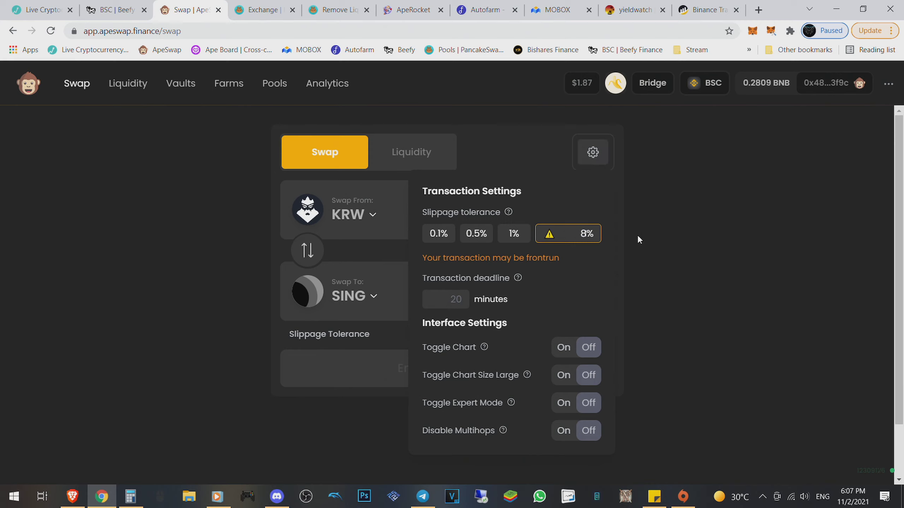
{"action": "double_click", "coordinate": [585, 234]}
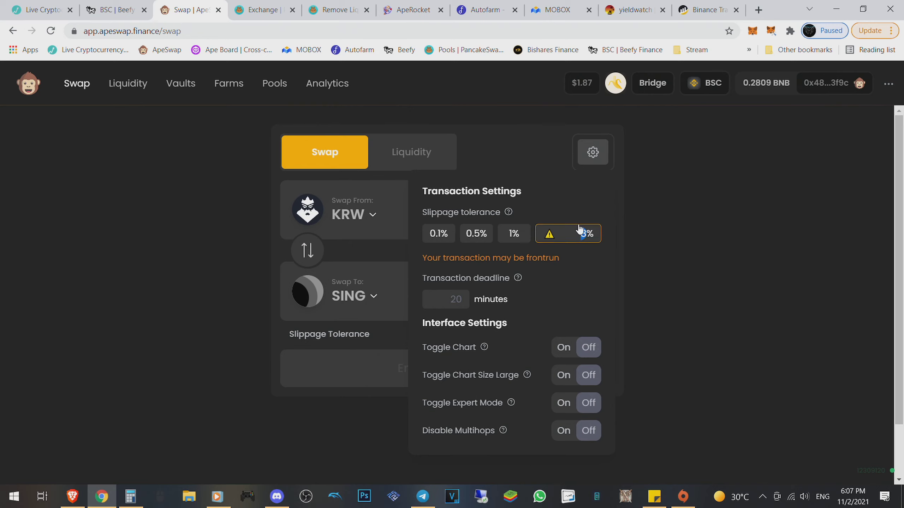
{"action": "left_click", "coordinate": [446, 236]}
{"action": "left_click", "coordinate": [686, 227]}
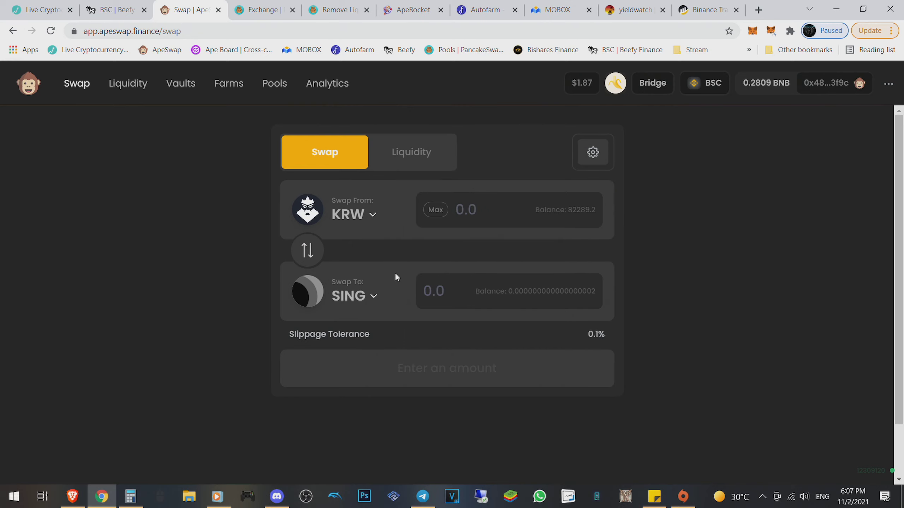
Swap the full 82,289.28 KRW balance for SING and dismiss the resulting error
{"action": "left_click", "coordinate": [435, 210]}
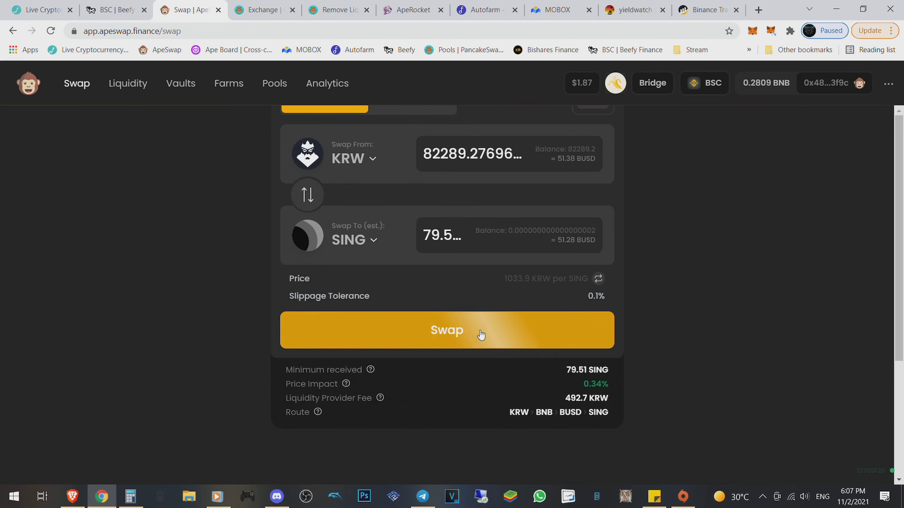
{"action": "left_click", "coordinate": [446, 329]}
{"action": "left_click", "coordinate": [469, 363]}
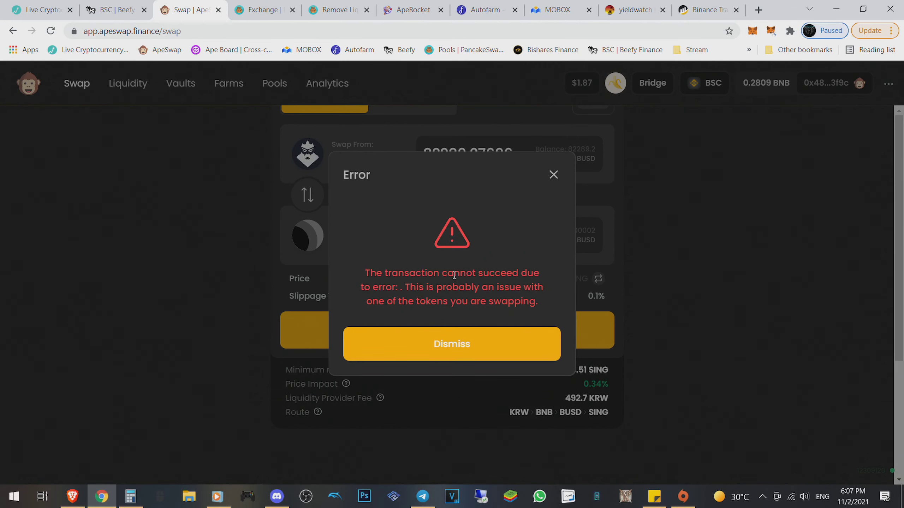
{"action": "left_click", "coordinate": [476, 346]}
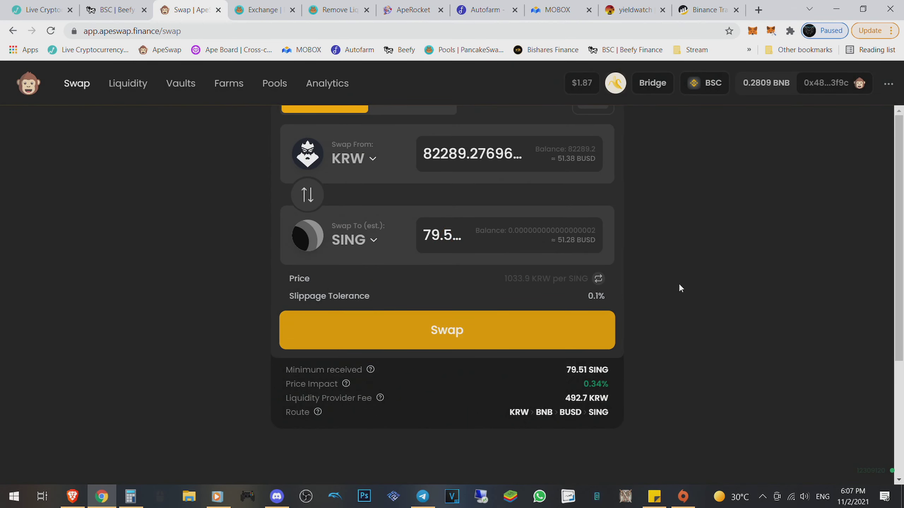
Set custom slippage to 5%, retry the KRW-to-SING swap, and dismiss the error
{"action": "left_click", "coordinate": [594, 107]}
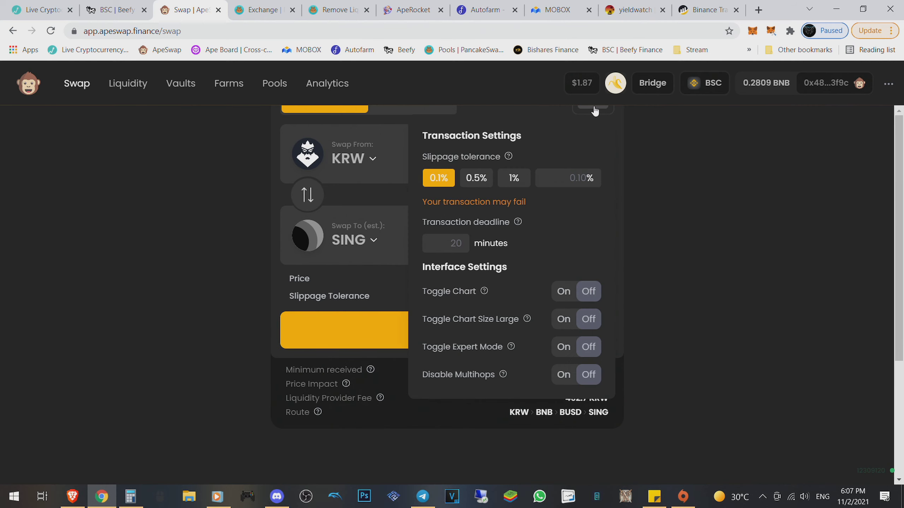
{"action": "left_click", "coordinate": [581, 178]}
{"action": "type", "text": "5"}
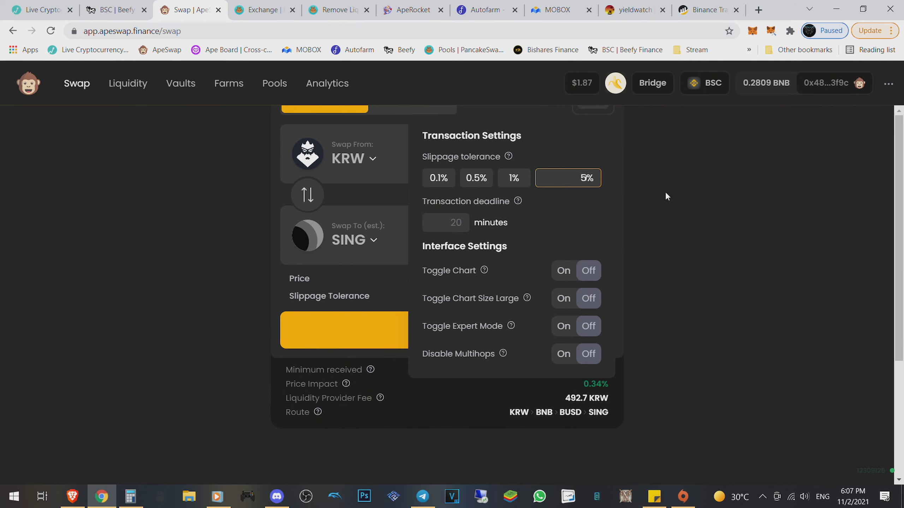
{"action": "left_click", "coordinate": [689, 199]}
{"action": "left_click", "coordinate": [526, 329]}
{"action": "left_click", "coordinate": [494, 363]}
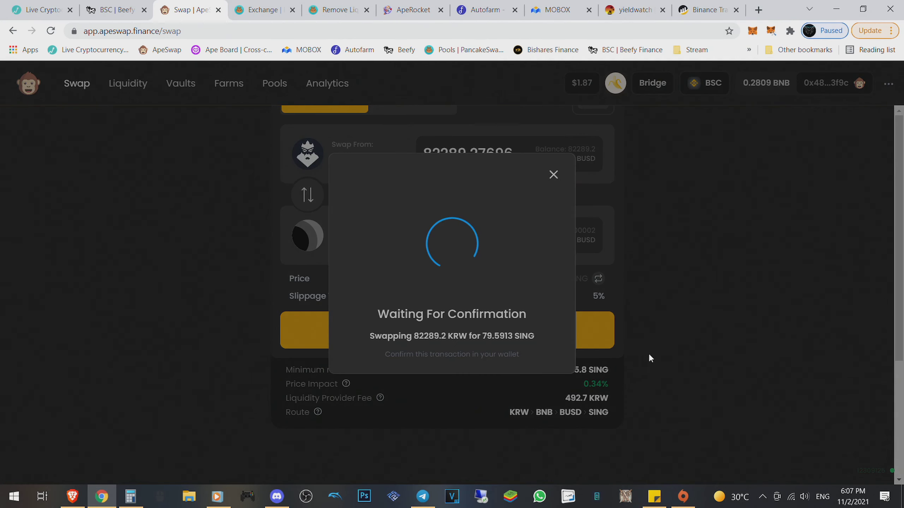
{"action": "left_click", "coordinate": [492, 347]}
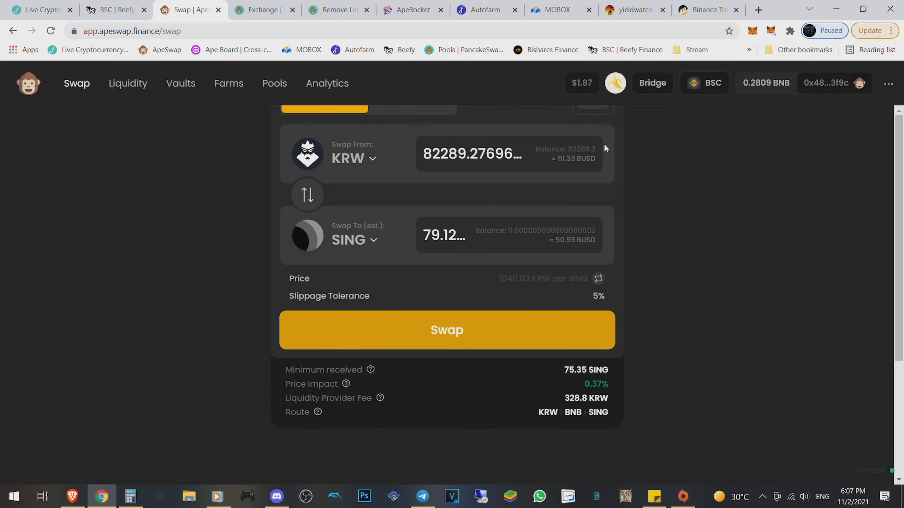
{"action": "left_click", "coordinate": [596, 112]}
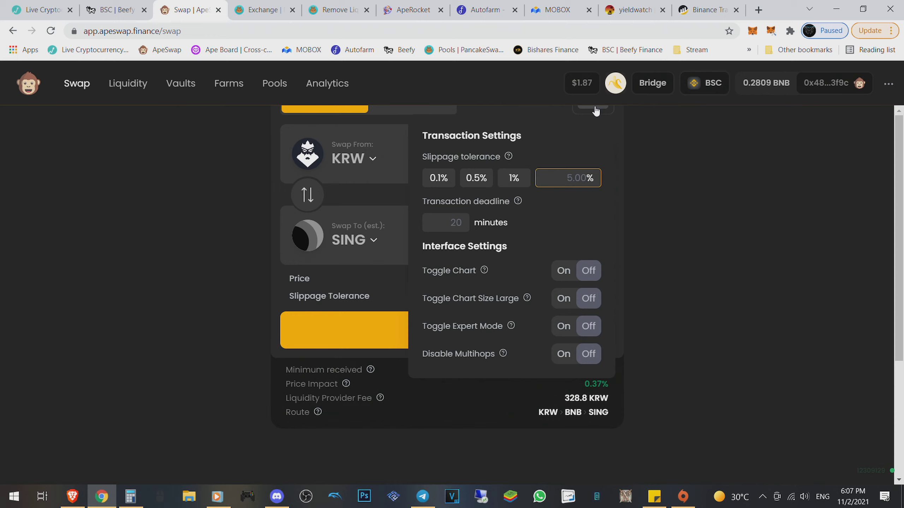
At 8% slippage, swap 82,289.2 KRW for about 79.12 SING and approve it in the wallet
{"action": "left_click", "coordinate": [585, 178]}
{"action": "type", "text": "8"}
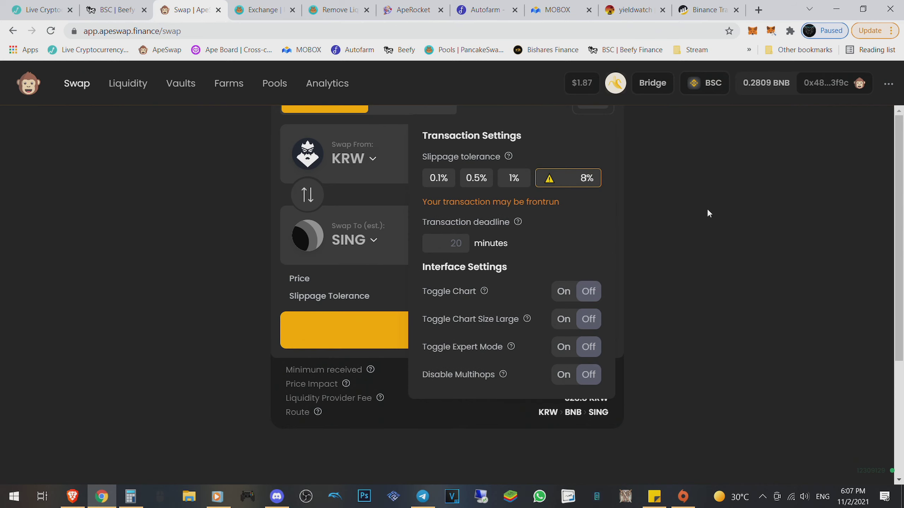
{"action": "left_click", "coordinate": [707, 208]}
{"action": "left_click", "coordinate": [509, 330]}
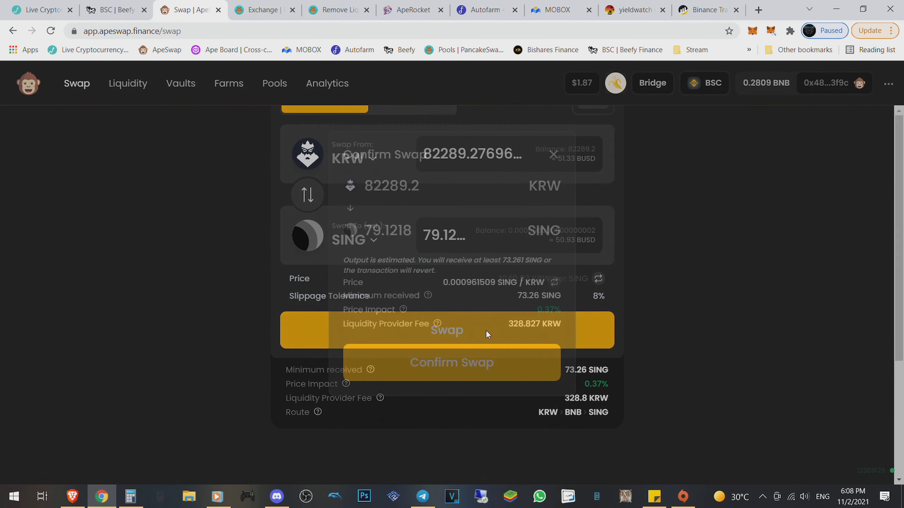
{"action": "left_click", "coordinate": [452, 362]}
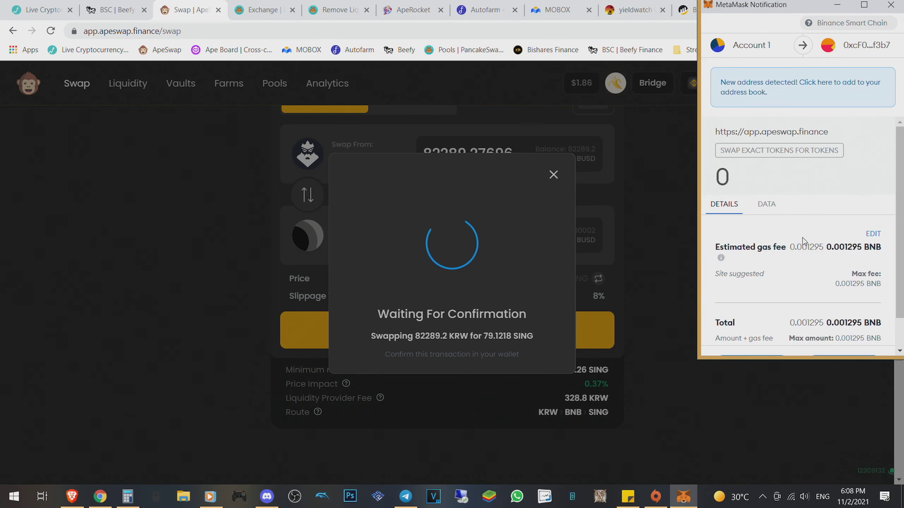
{"action": "left_click", "coordinate": [845, 330]}
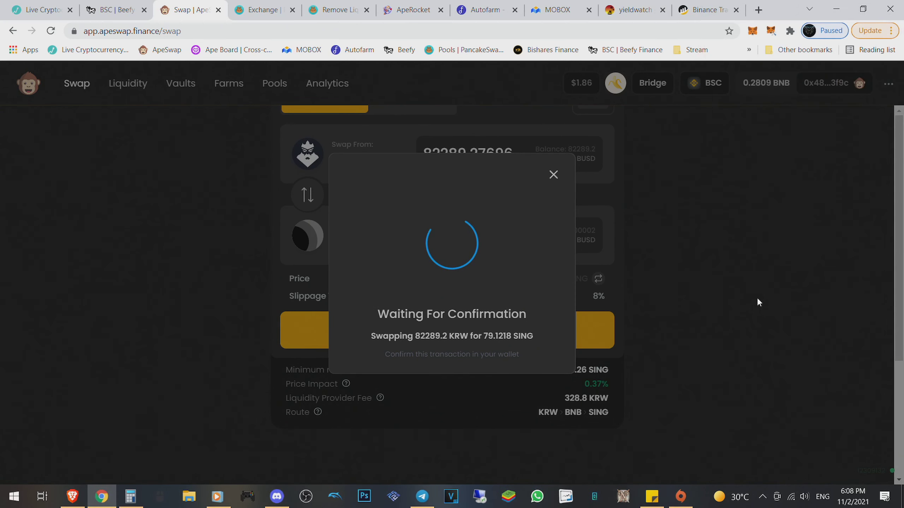
{"action": "left_click", "coordinate": [494, 364]}
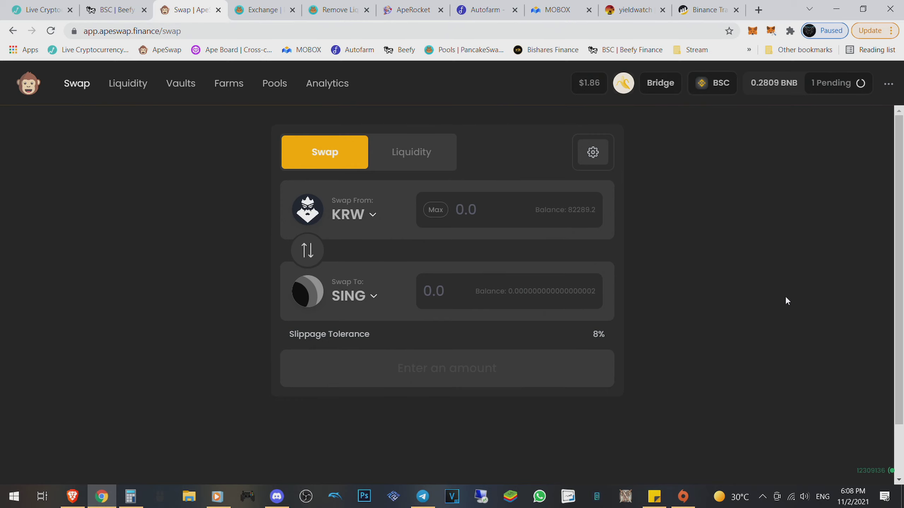
Check the pending swap in MetaMask, confirming KRW is now 0 and 75.1658 SING arrived
{"action": "left_click", "coordinate": [434, 152]}
{"action": "left_click", "coordinate": [99, 10]}
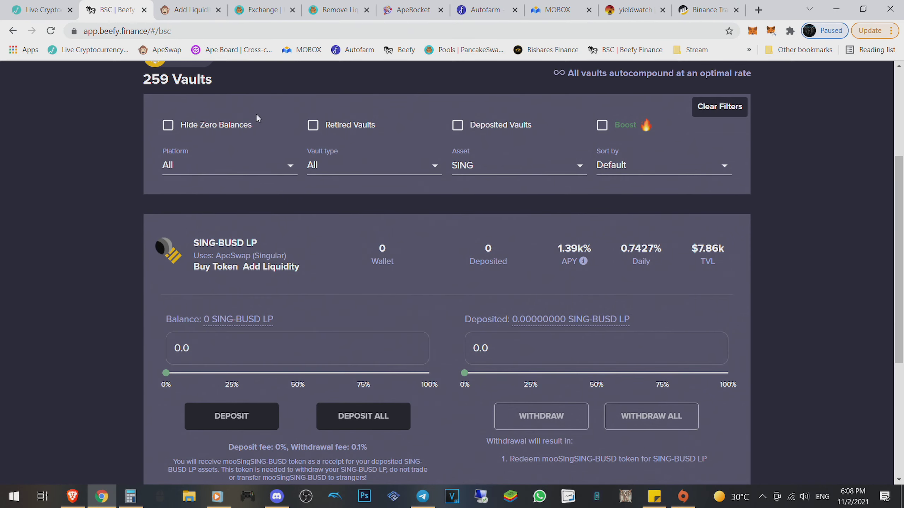
{"action": "left_click", "coordinate": [180, 9]}
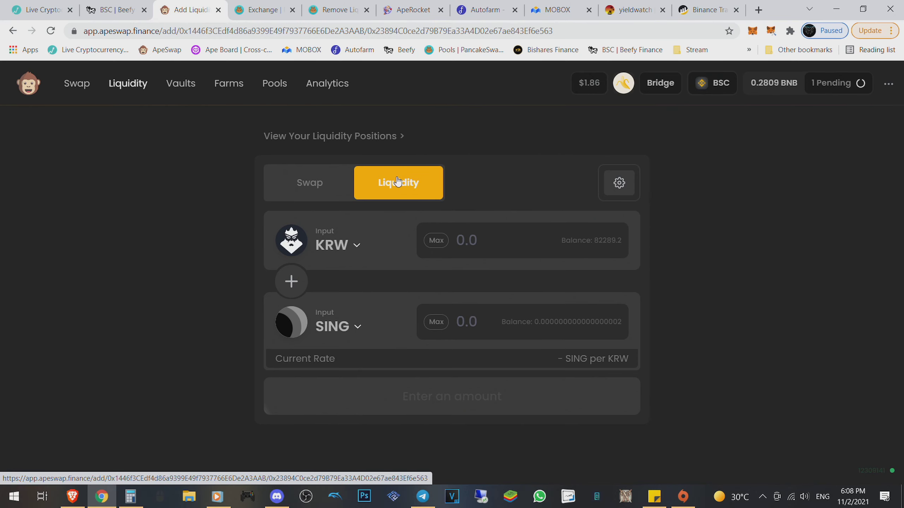
{"action": "left_click", "coordinate": [333, 182]}
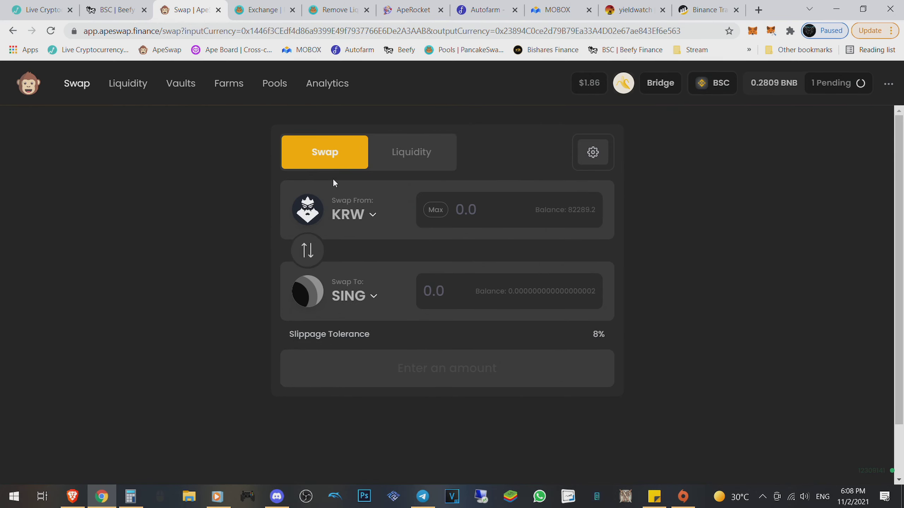
{"action": "left_click", "coordinate": [436, 209]}
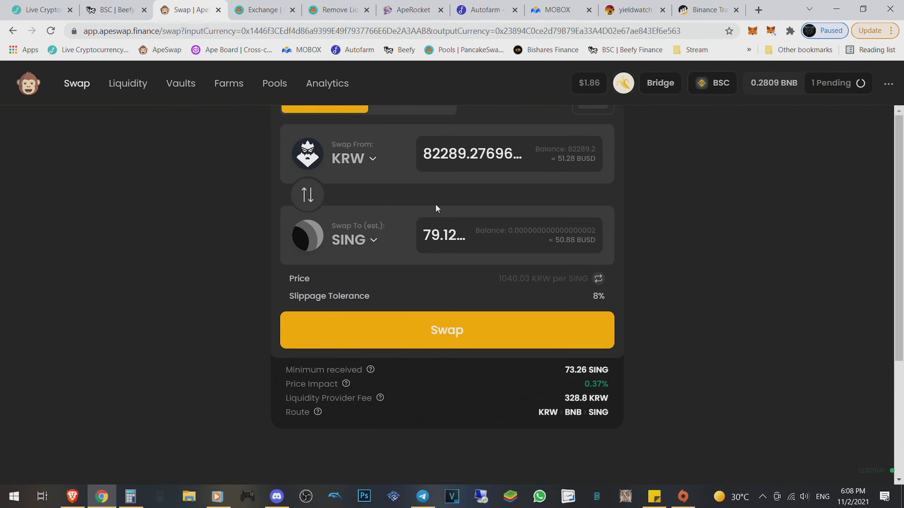
{"action": "left_click", "coordinate": [753, 31]}
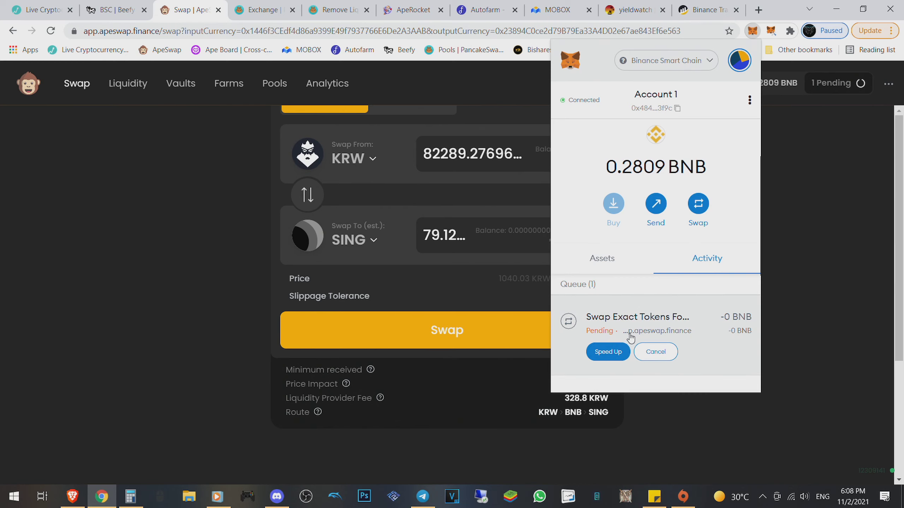
{"action": "left_click", "coordinate": [760, 32]}
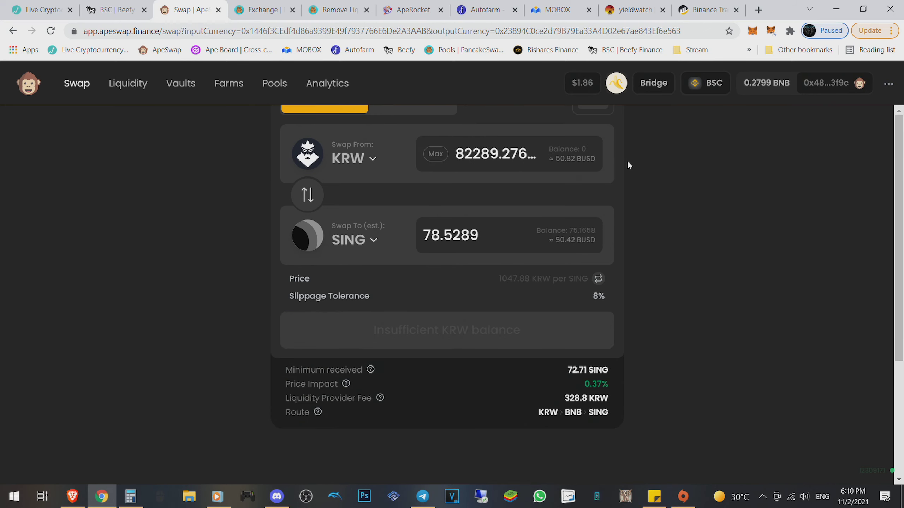
Pair BUSD with SING, entering all 75.1658 SING against 48.0672 BUSD
{"action": "left_click", "coordinate": [412, 111]}
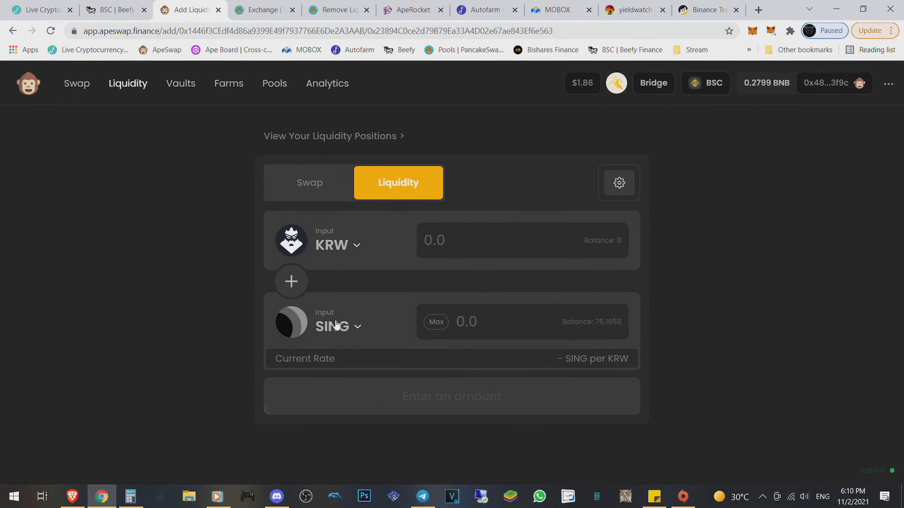
{"action": "left_click", "coordinate": [342, 247]}
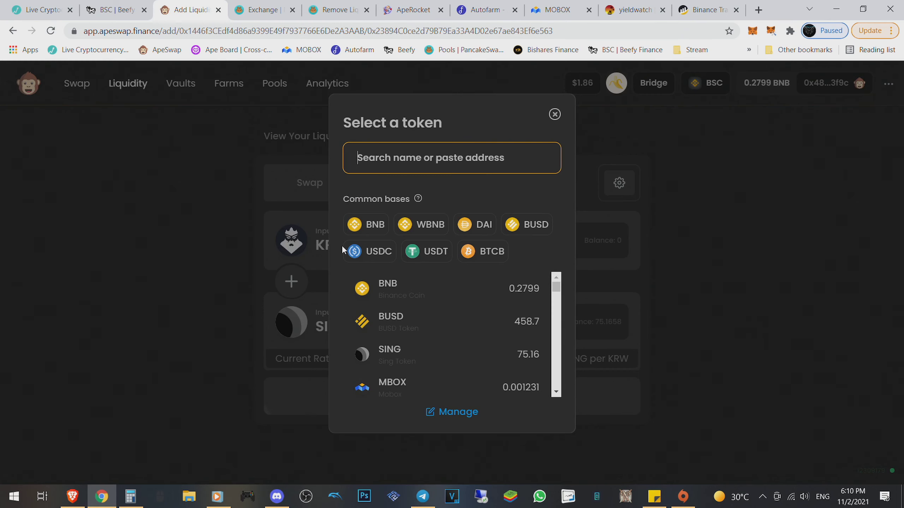
{"action": "left_click", "coordinate": [428, 318]}
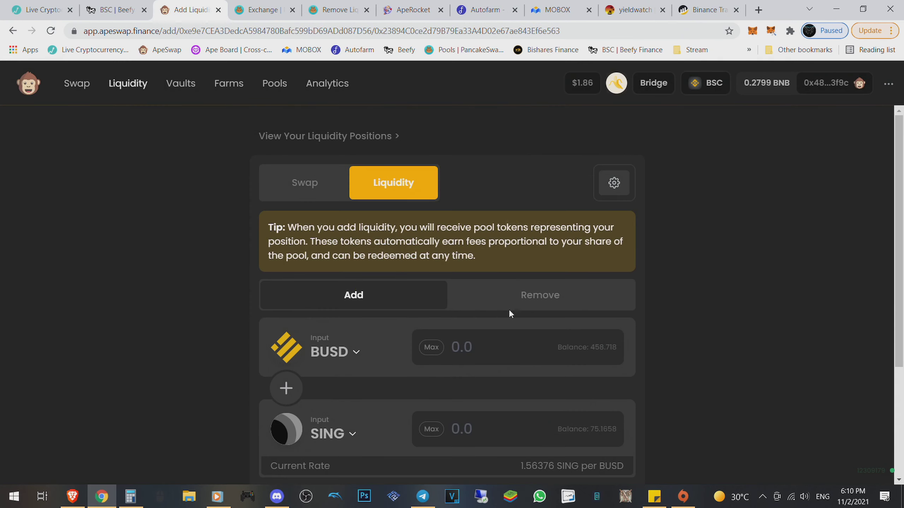
{"action": "scroll", "coordinate": [659, 305], "scroll_direction": "down", "scroll_amount": 1}
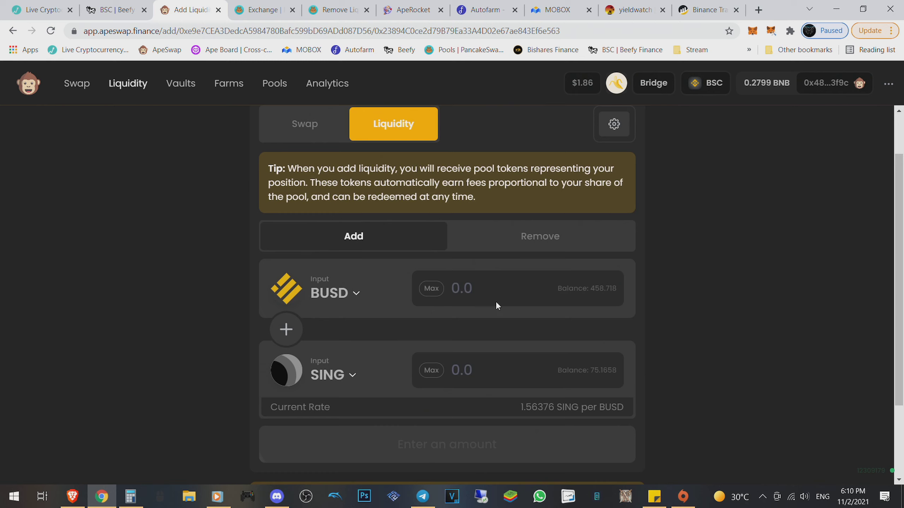
{"action": "left_click", "coordinate": [432, 370]}
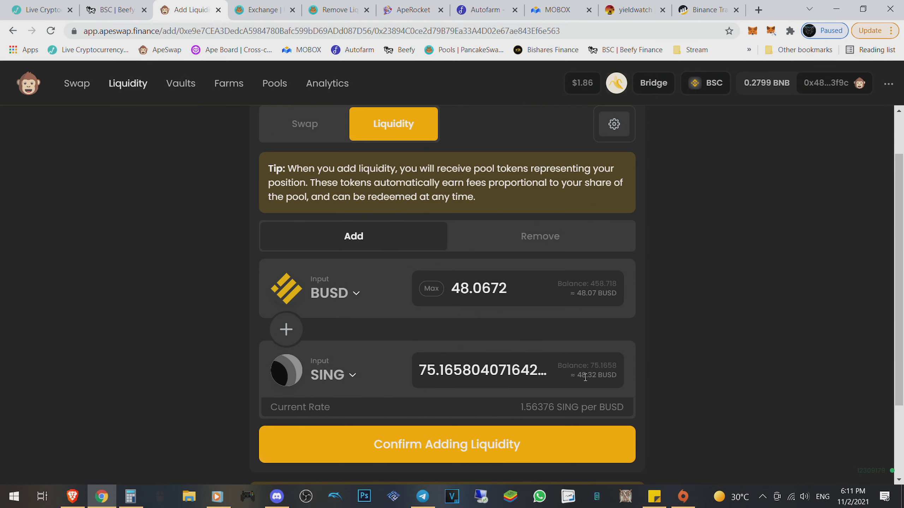
Preview the BUSD-SING supply, then enter a higher custom slippage tolerance
{"action": "left_click", "coordinate": [554, 444]}
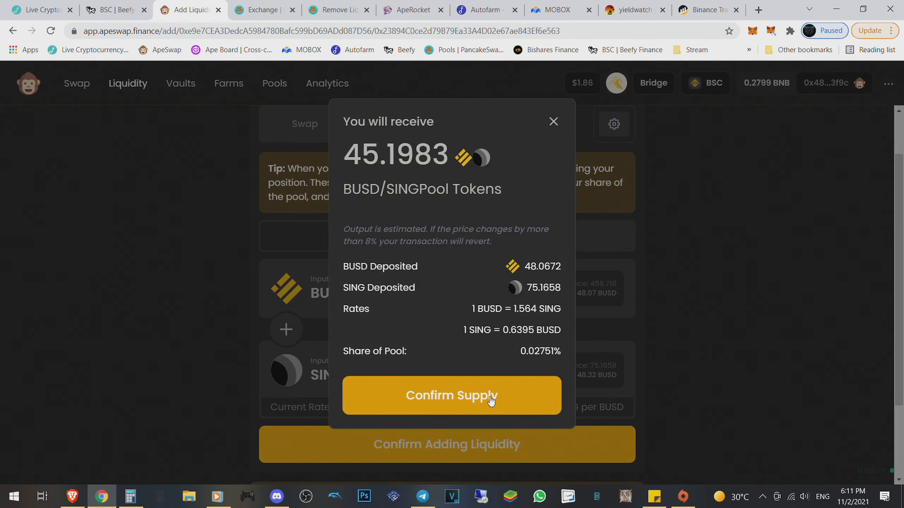
{"action": "left_click", "coordinate": [539, 396]}
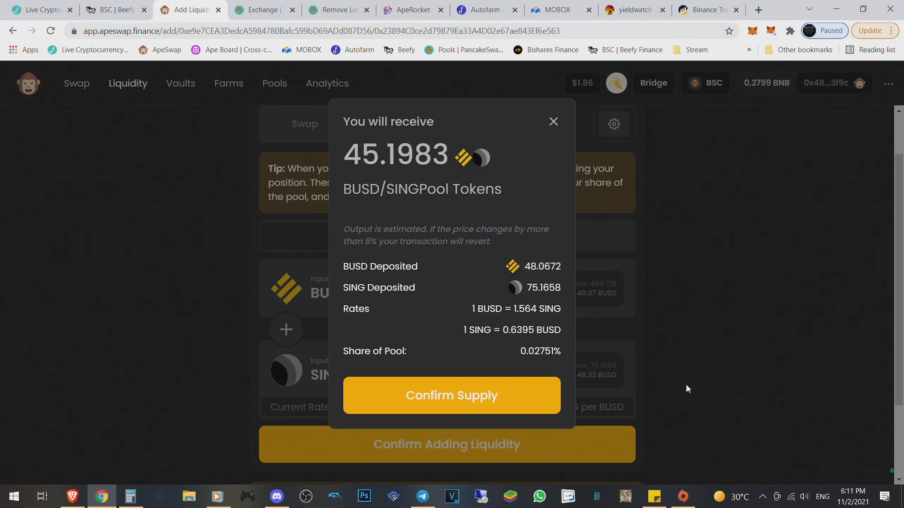
{"action": "left_click", "coordinate": [554, 125]}
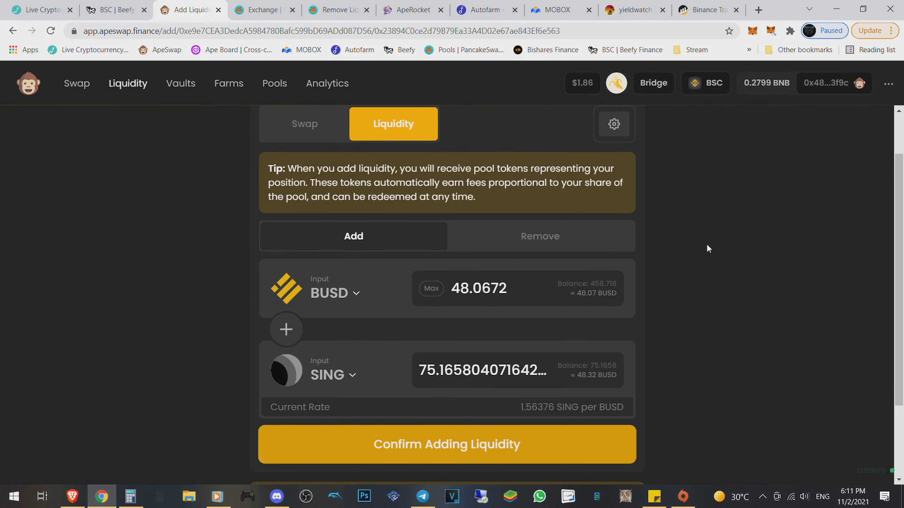
{"action": "left_click", "coordinate": [613, 126]}
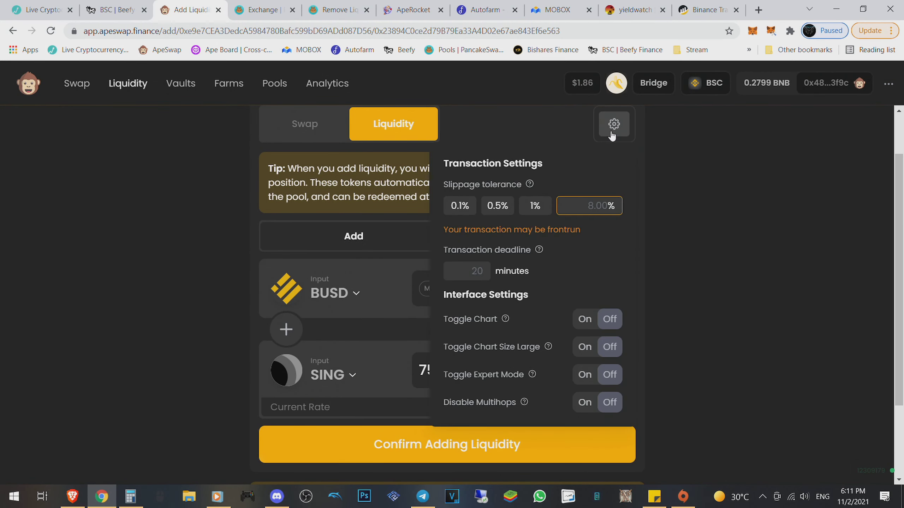
{"action": "left_click", "coordinate": [608, 204]}
{"action": "type", "text": "1"}
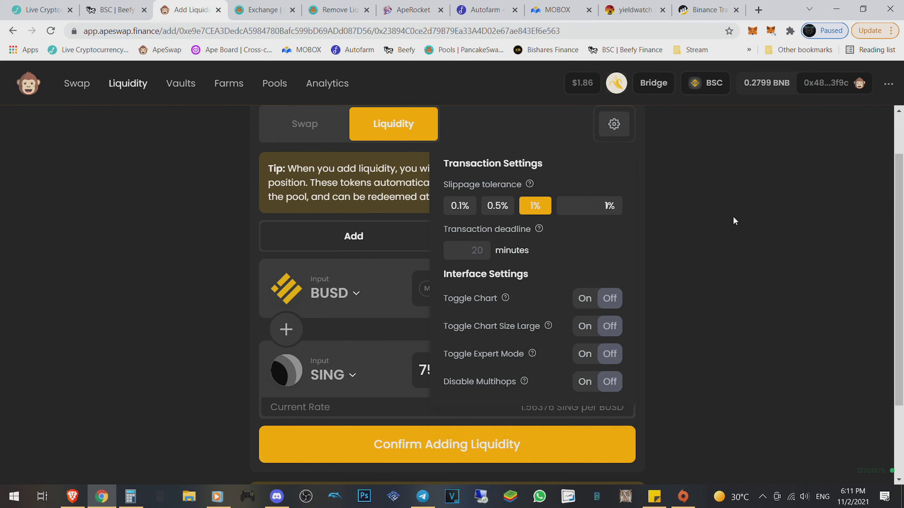
{"action": "type", "text": "0"}
{"action": "left_click", "coordinate": [760, 214]}
Retry the supply preview and raise the custom slippage to 10%
{"action": "left_click", "coordinate": [488, 437]}
{"action": "left_click", "coordinate": [534, 394]}
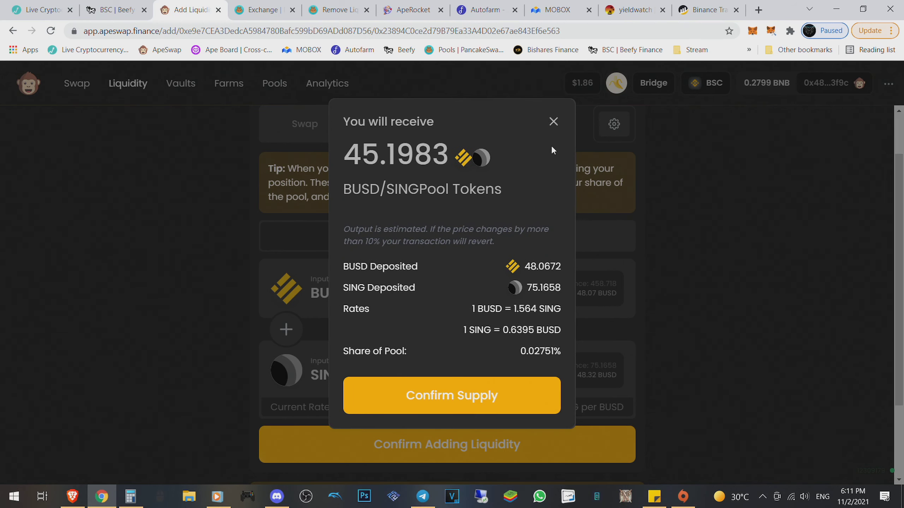
{"action": "left_click", "coordinate": [554, 121]}
{"action": "left_click", "coordinate": [614, 124]}
{"action": "left_click", "coordinate": [592, 205]}
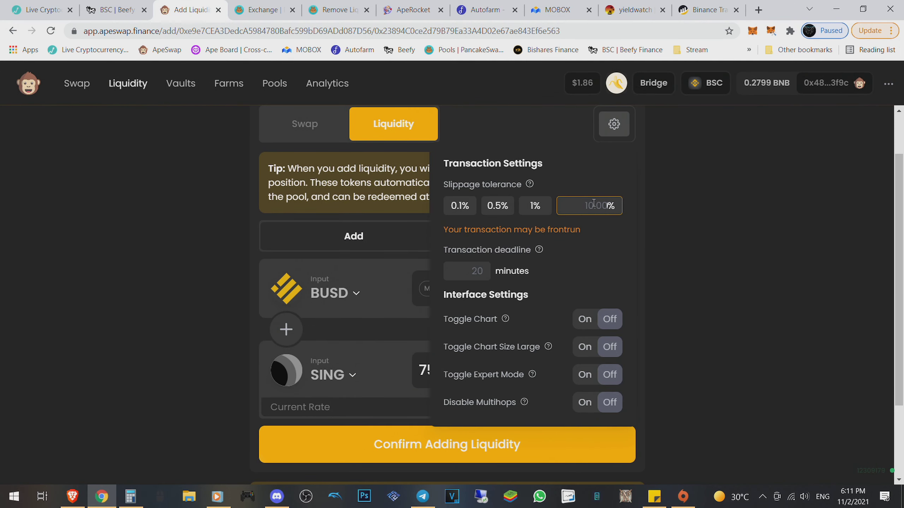
{"action": "type", "text": "12"}
{"action": "left_click", "coordinate": [676, 281]}
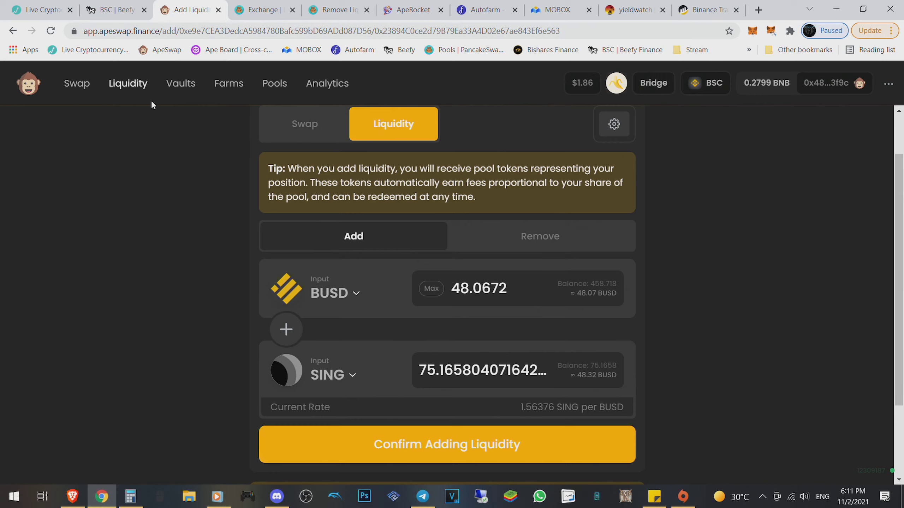
Reload the page, refill the entire SING balance, and preview the BUSD/SING supply
{"action": "left_click", "coordinate": [50, 31]}
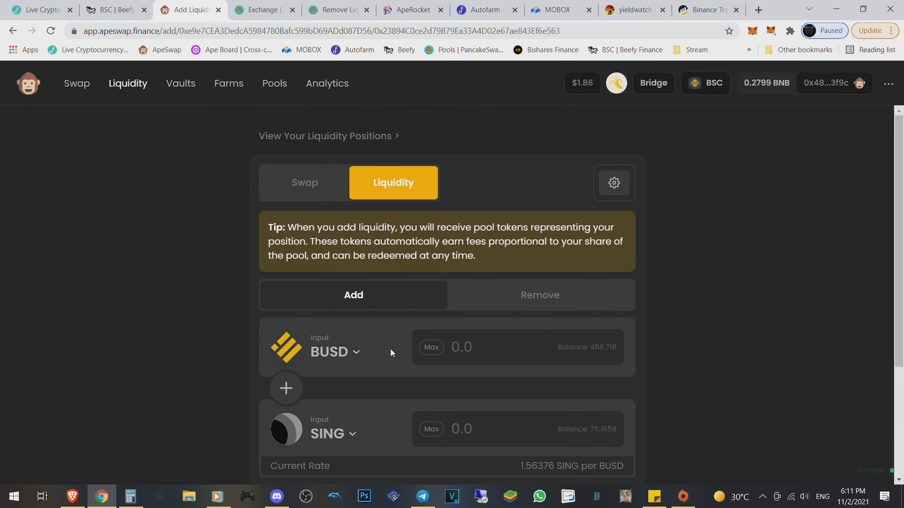
{"action": "scroll", "coordinate": [389, 351], "scroll_direction": "down", "scroll_amount": 3}
{"action": "scroll", "coordinate": [389, 351], "scroll_direction": "up", "scroll_amount": 1}
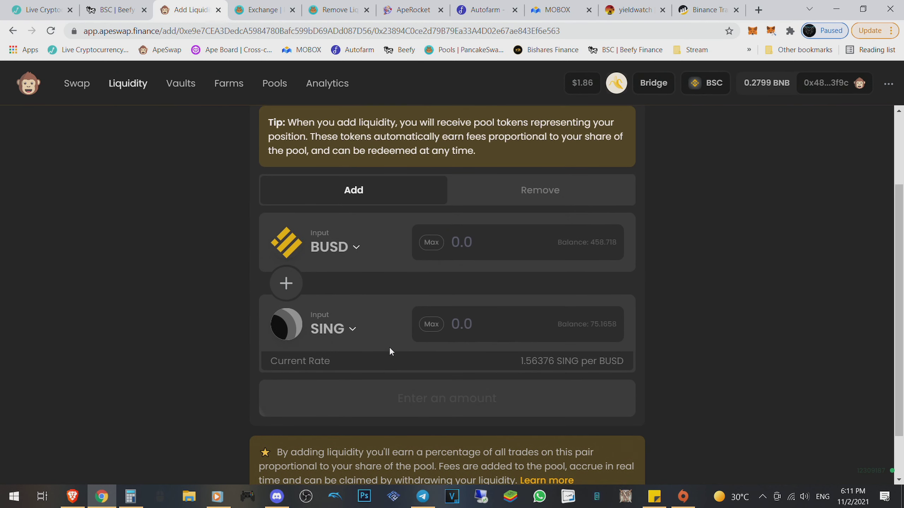
{"action": "left_click", "coordinate": [434, 325]}
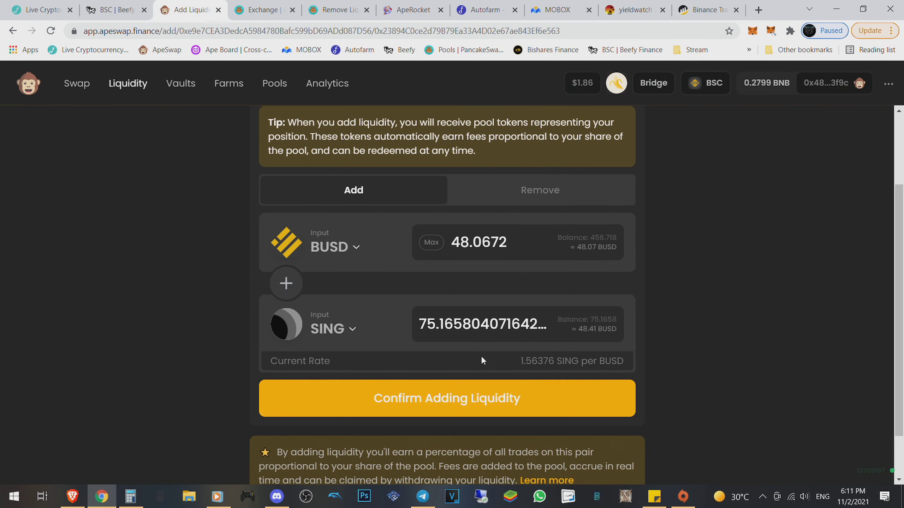
{"action": "left_click", "coordinate": [503, 406]}
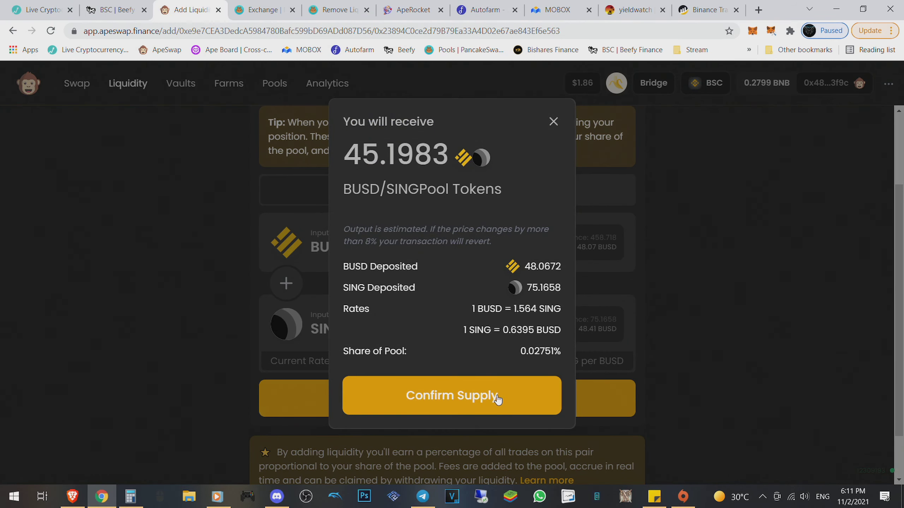
{"action": "left_click", "coordinate": [494, 399]}
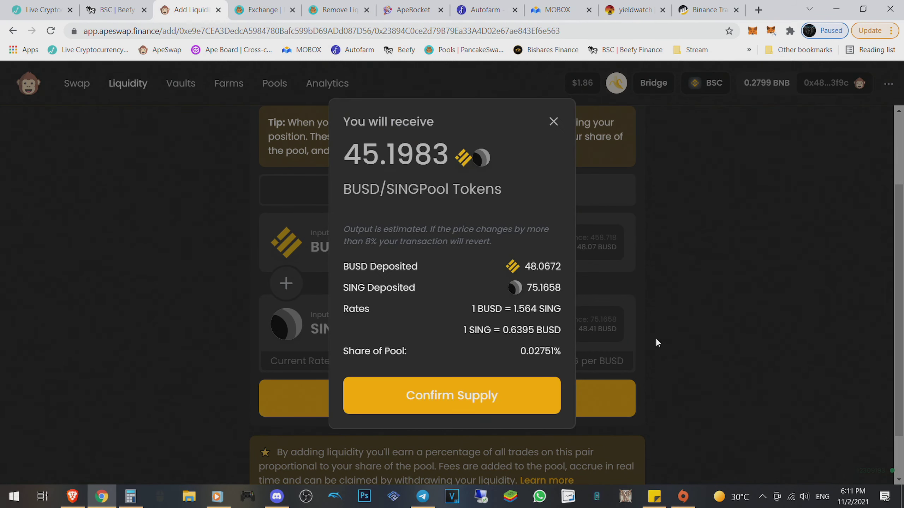
{"action": "left_click", "coordinate": [554, 121]}
{"action": "scroll", "coordinate": [572, 209], "scroll_direction": "up", "scroll_amount": 3}
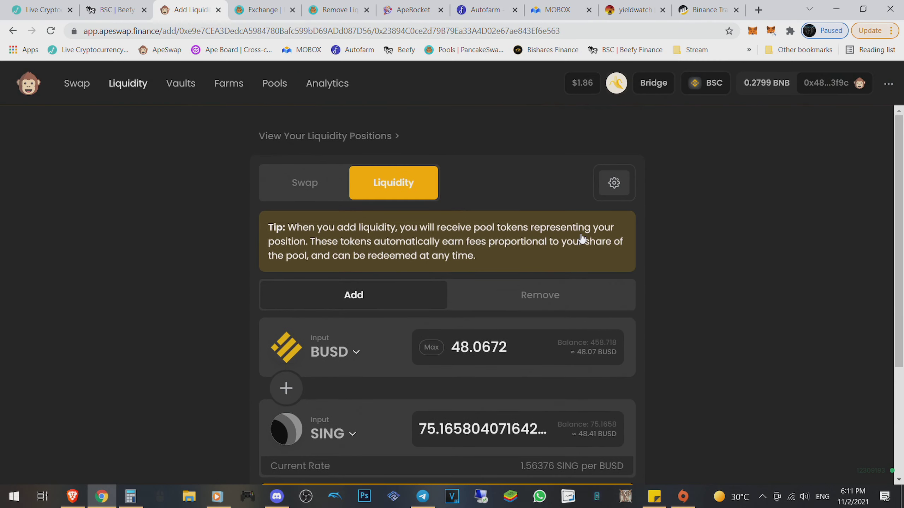
{"action": "scroll", "coordinate": [582, 235], "scroll_direction": "down", "scroll_amount": 1}
Apply 10% slippage, preview the 45.1983 pool-token supply, then reload the page
{"action": "left_click", "coordinate": [611, 127]}
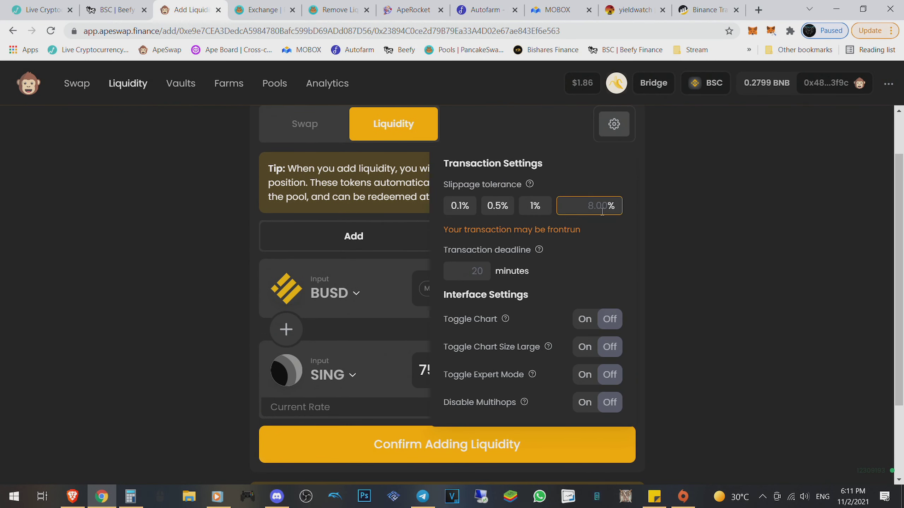
{"action": "type", "text": "10"}
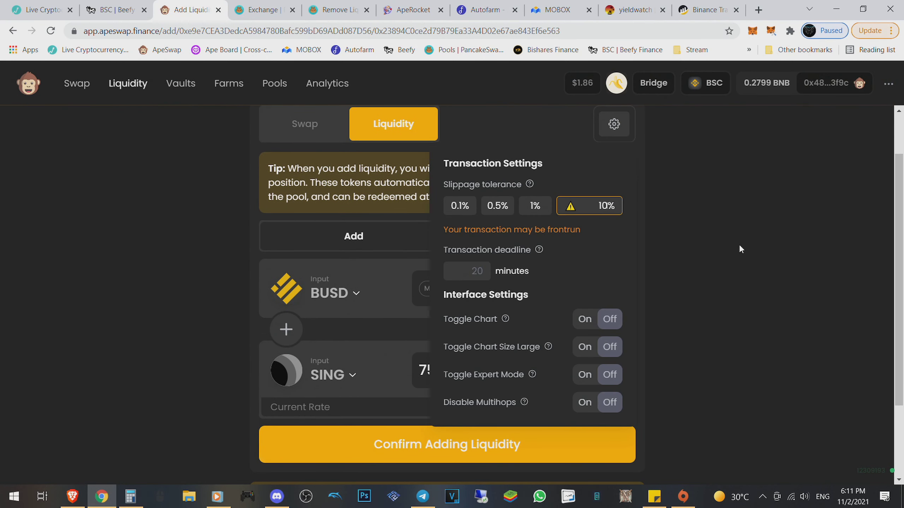
{"action": "left_click", "coordinate": [738, 245]}
{"action": "left_click", "coordinate": [475, 438]}
{"action": "left_click", "coordinate": [494, 395]}
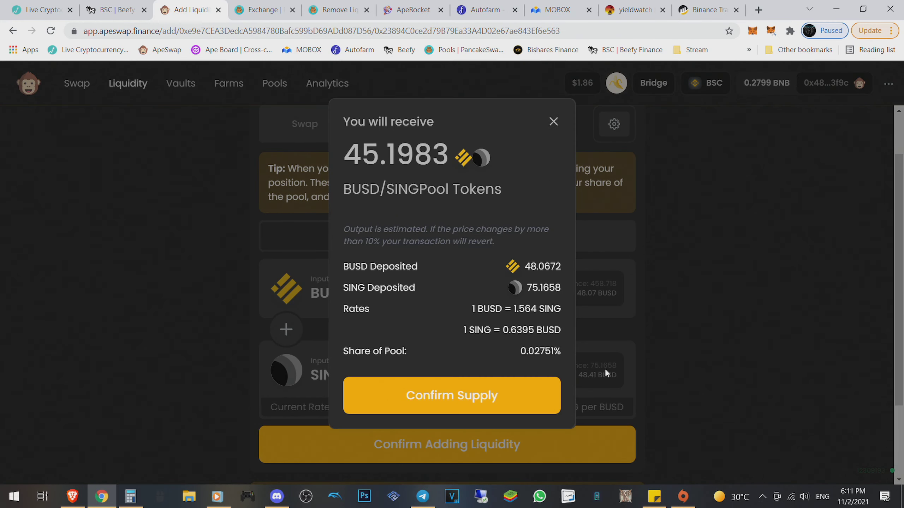
{"action": "left_click", "coordinate": [636, 339]}
{"action": "left_click", "coordinate": [51, 31]}
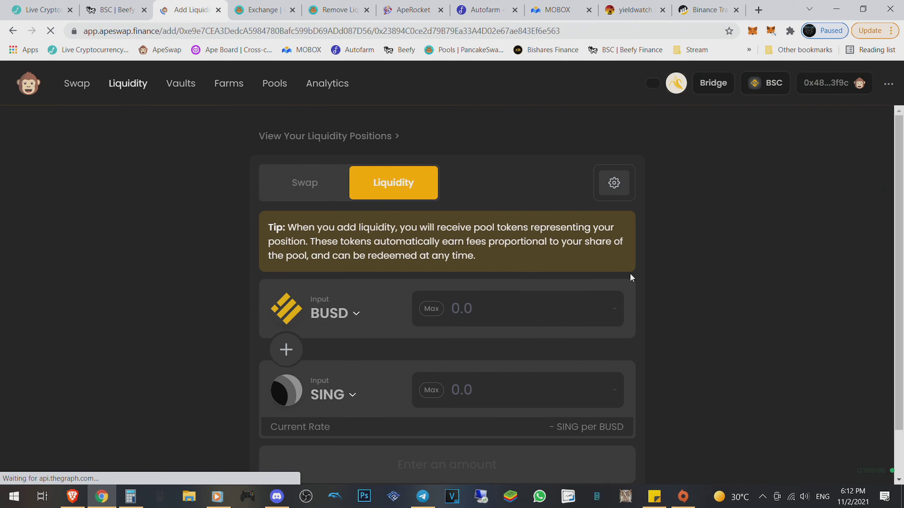
{"action": "scroll", "coordinate": [663, 259], "scroll_direction": "down", "scroll_amount": 2}
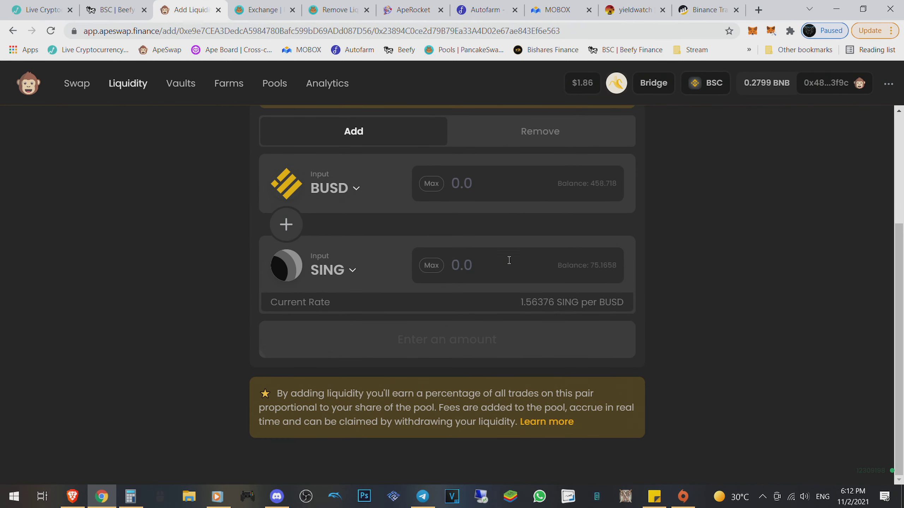
Refill all 75.1658 SING against 48.0654 BUSD and preview the supply before closing it
{"action": "left_click", "coordinate": [433, 268]}
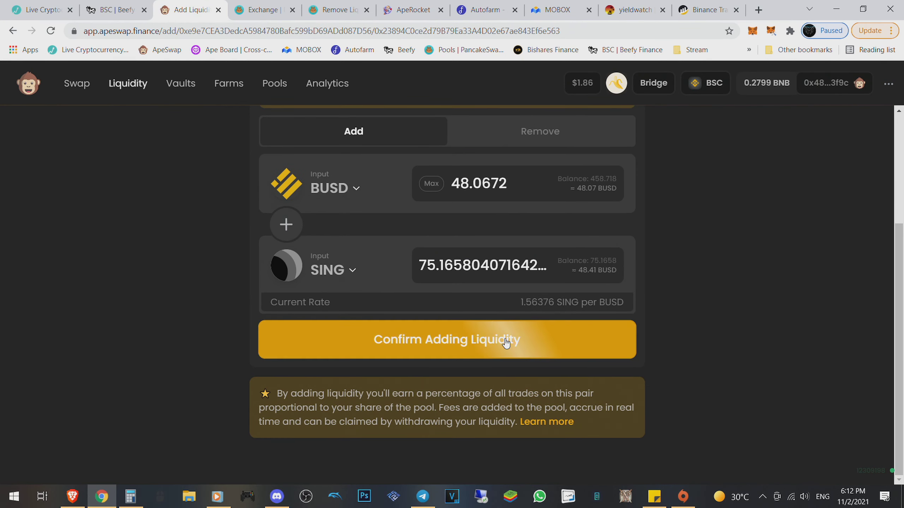
{"action": "left_click", "coordinate": [447, 340]}
{"action": "left_click", "coordinate": [441, 382]}
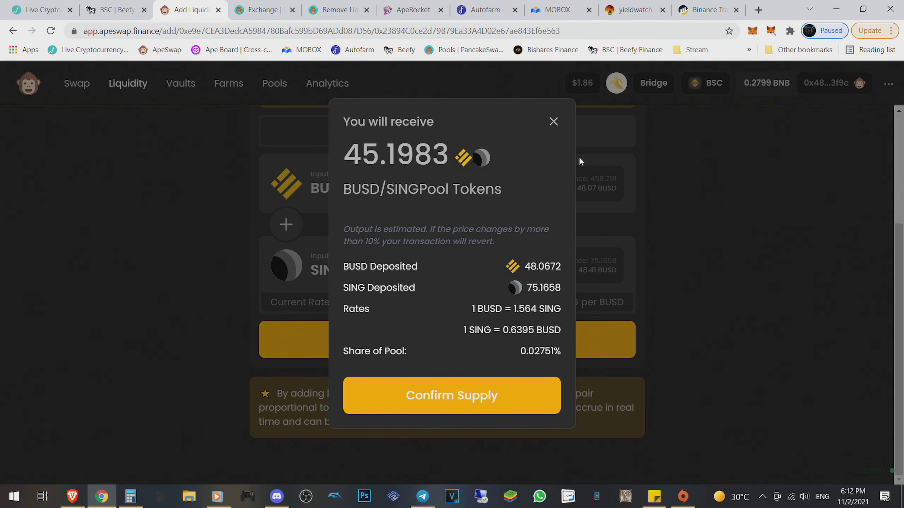
{"action": "left_click", "coordinate": [554, 122]}
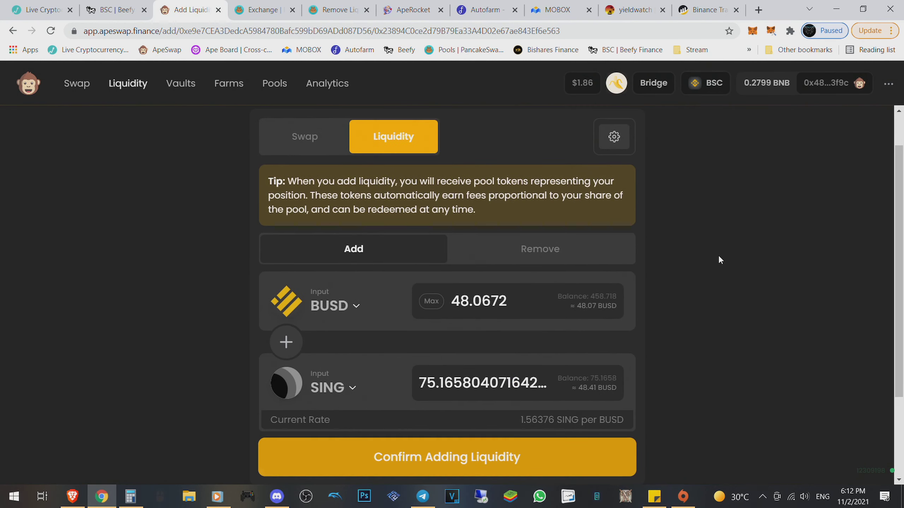
{"action": "scroll", "coordinate": [717, 255], "scroll_direction": "down", "scroll_amount": 1}
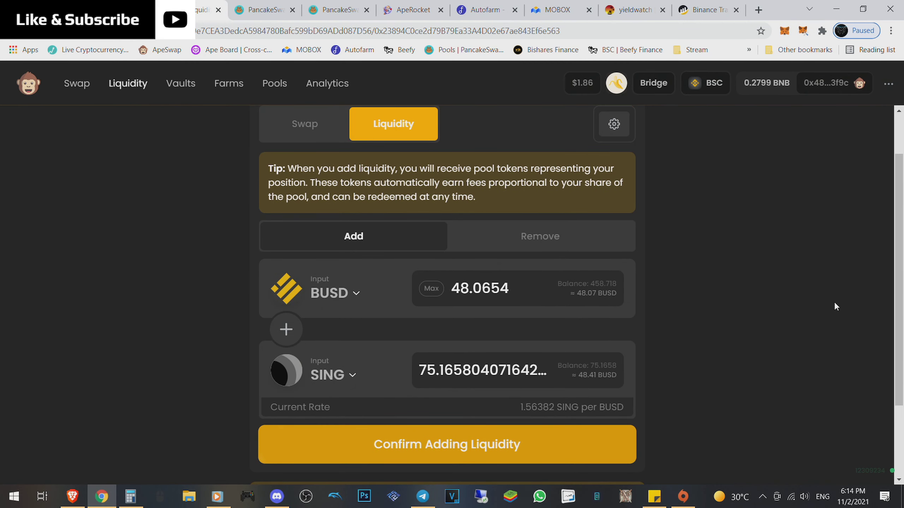
Supply 48.0654 BUSD and 75.1658 SING, approving it in MetaMask on the second attempt
{"action": "left_click", "coordinate": [555, 444]}
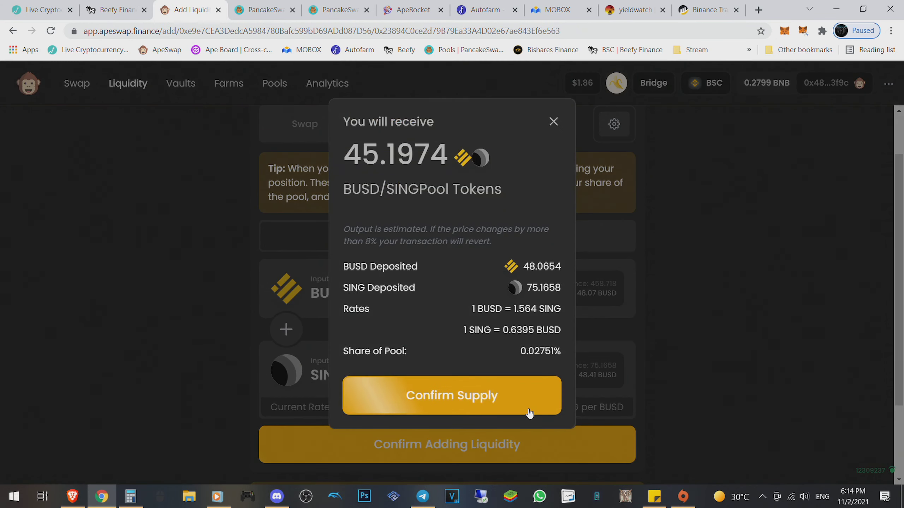
{"action": "left_click", "coordinate": [480, 395]}
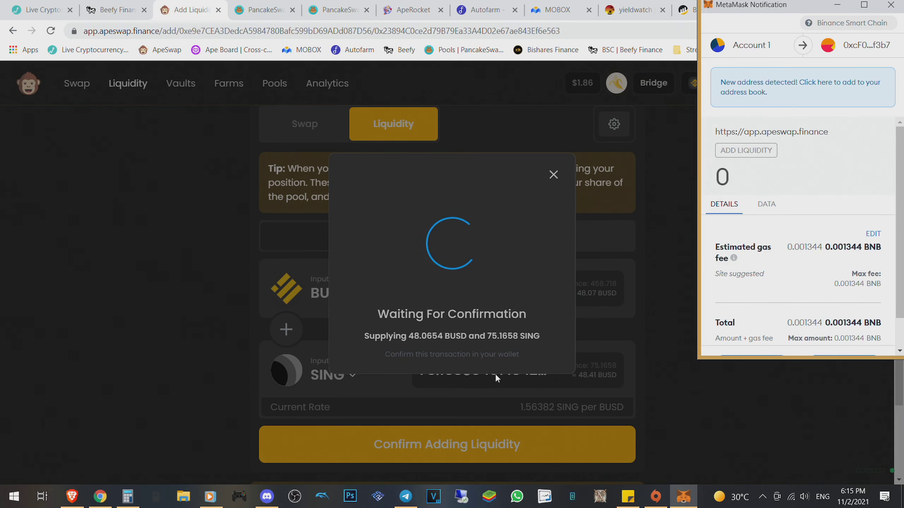
{"action": "scroll", "coordinate": [803, 262], "scroll_direction": "down", "scroll_amount": 2}
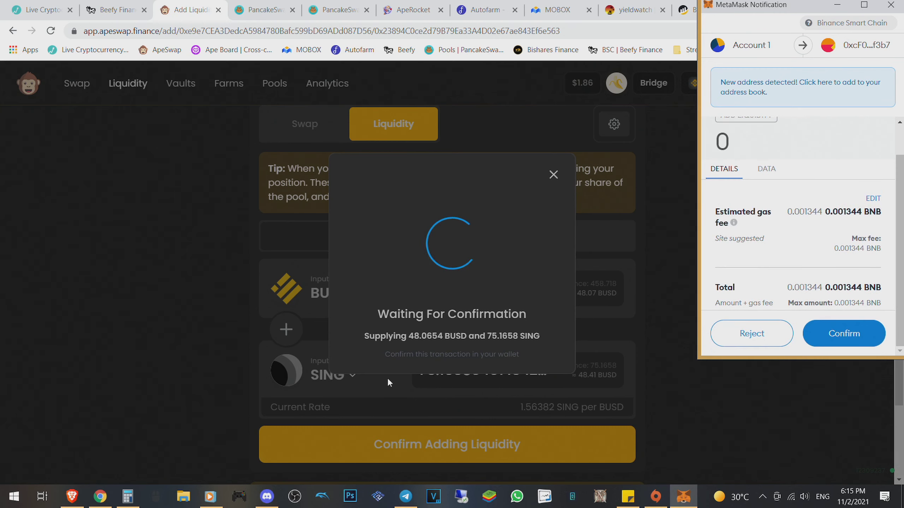
{"action": "left_click", "coordinate": [750, 332]}
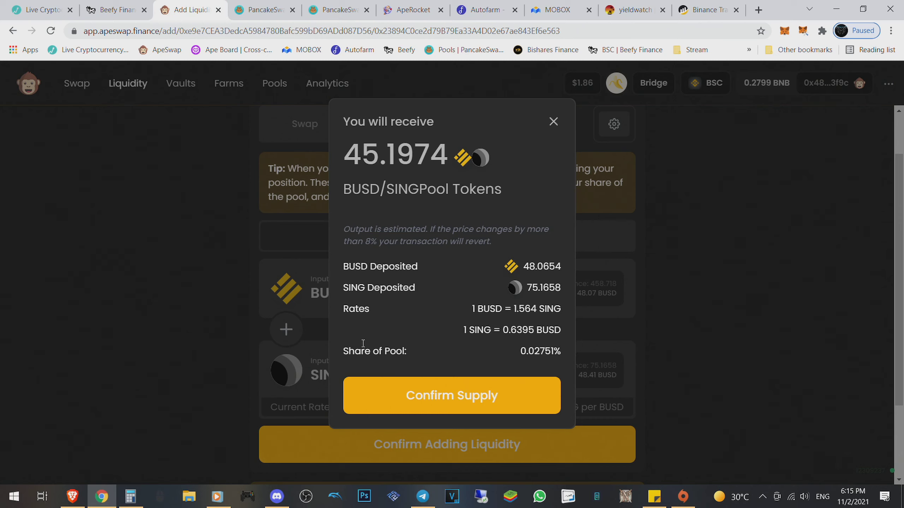
{"action": "left_click", "coordinate": [452, 395]}
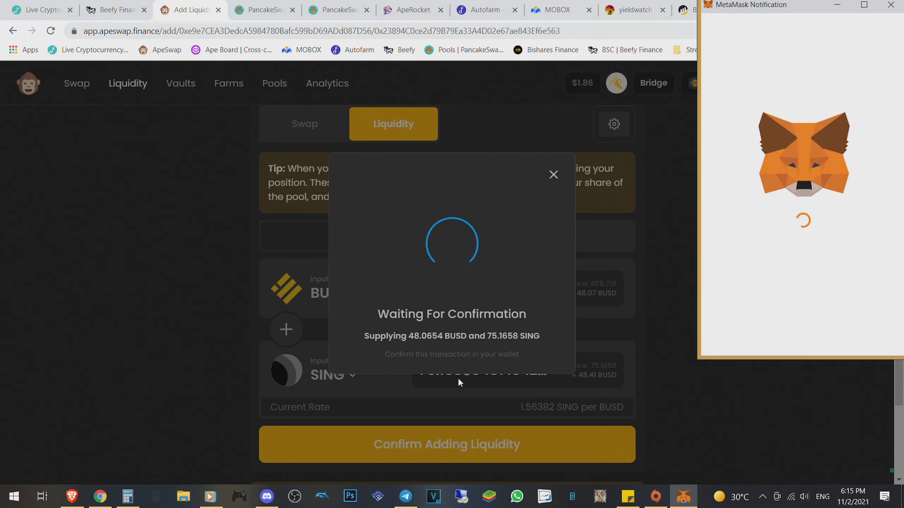
{"action": "scroll", "coordinate": [842, 278], "scroll_direction": "down", "scroll_amount": 3}
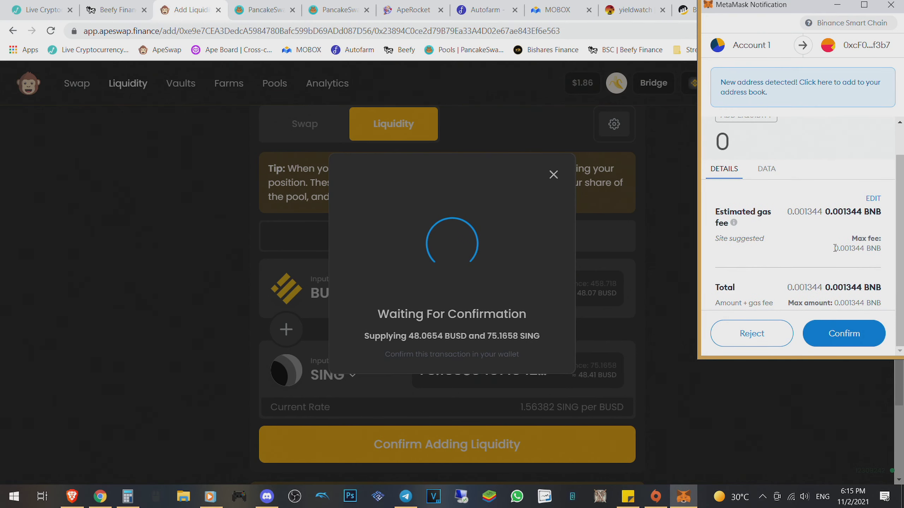
{"action": "left_click", "coordinate": [845, 337]}
{"action": "left_click", "coordinate": [554, 174]}
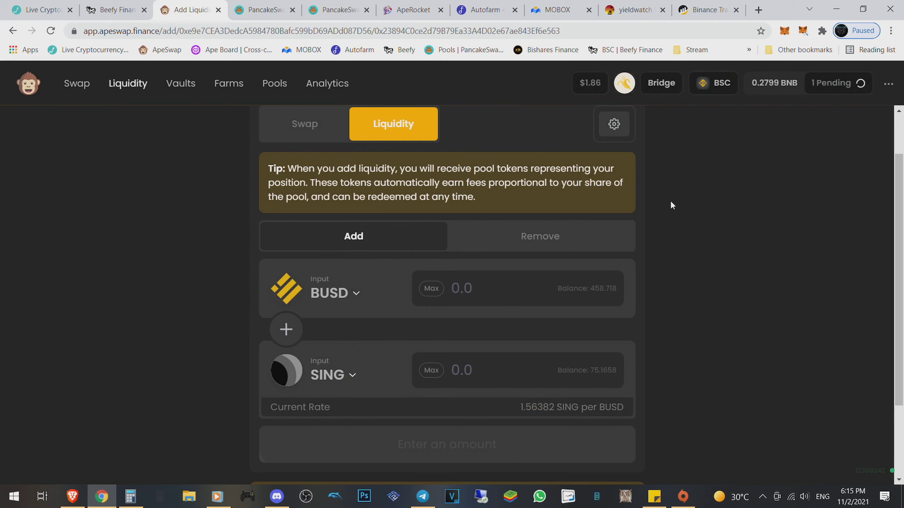
{"action": "left_click", "coordinate": [614, 124]}
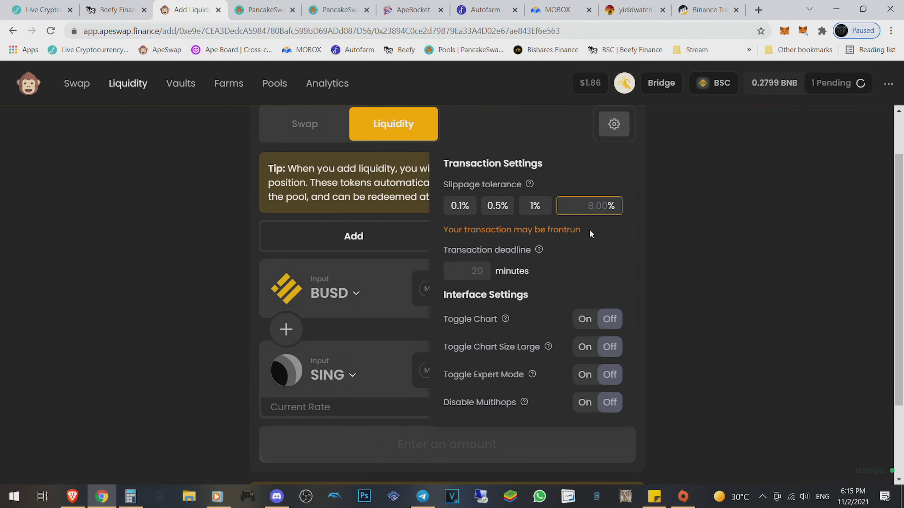
{"action": "left_click", "coordinate": [615, 125]}
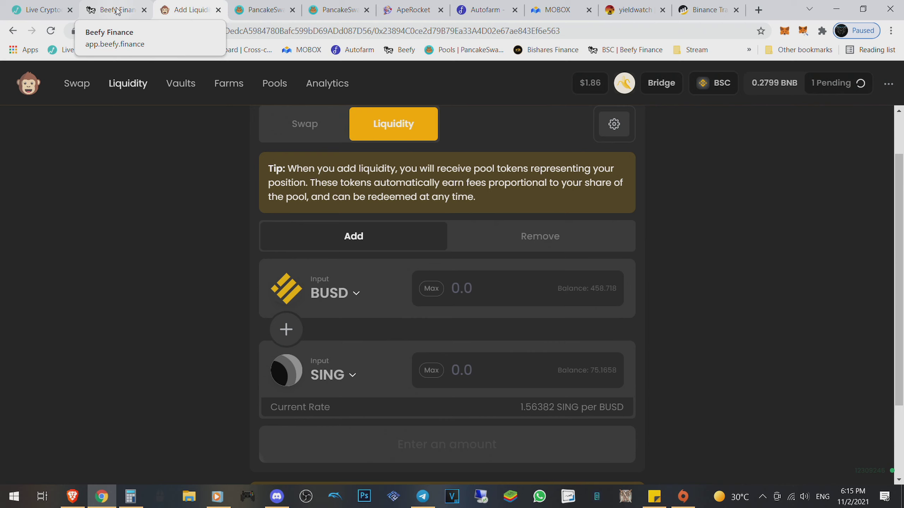
View CEEK's Live Coin Watch page ($0.238, +91% daily), then return to Beefy's vault list
{"action": "left_click", "coordinate": [43, 6]}
{"action": "scroll", "coordinate": [411, 182], "scroll_direction": "down", "scroll_amount": 3}
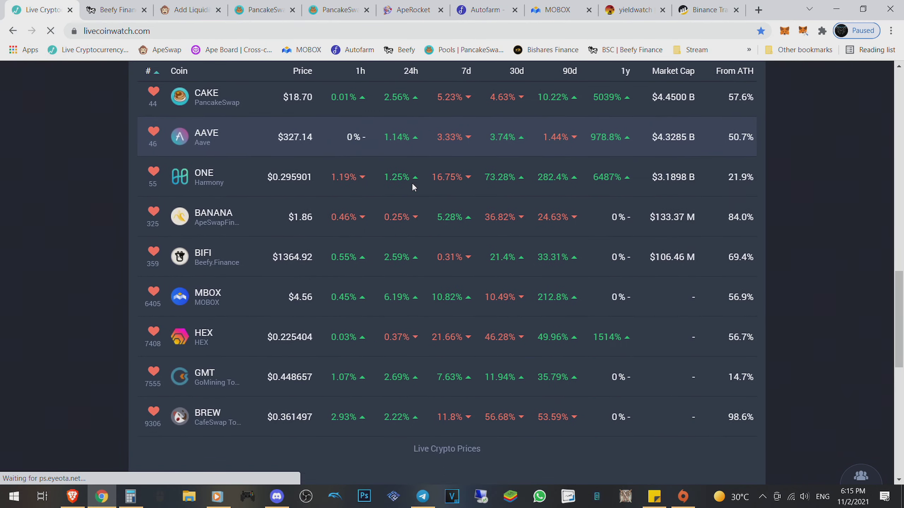
{"action": "scroll", "coordinate": [412, 182], "scroll_direction": "down", "scroll_amount": 3}
{"action": "scroll", "coordinate": [411, 182], "scroll_direction": "up", "scroll_amount": 5}
{"action": "scroll", "coordinate": [412, 182], "scroll_direction": "up", "scroll_amount": 5}
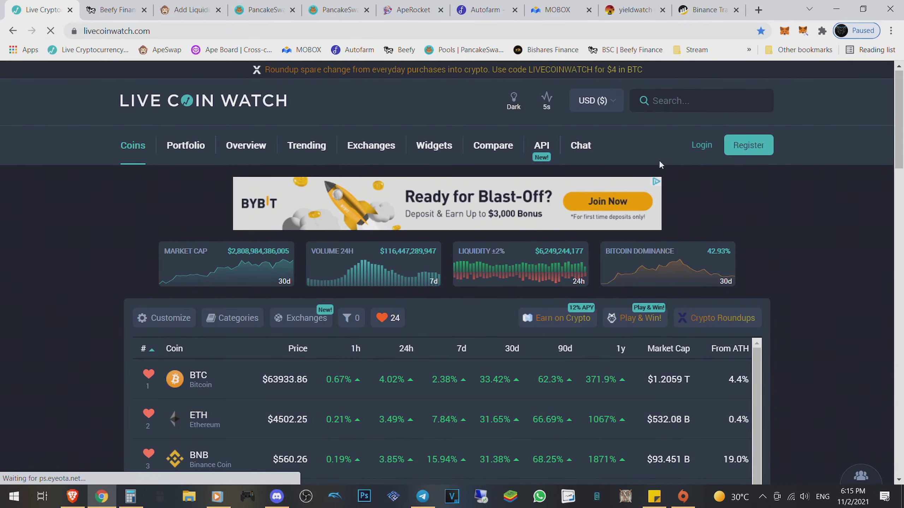
{"action": "type", "text": "c"}
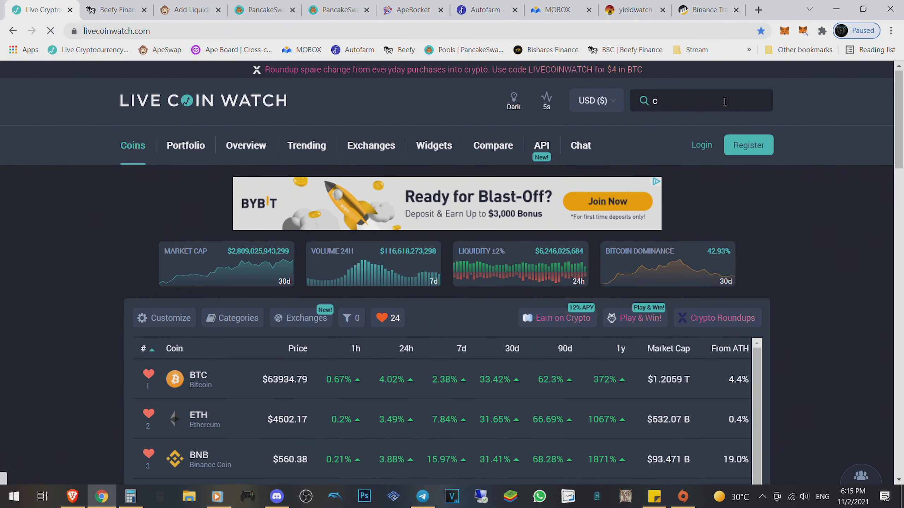
{"action": "type", "text": "eek"}
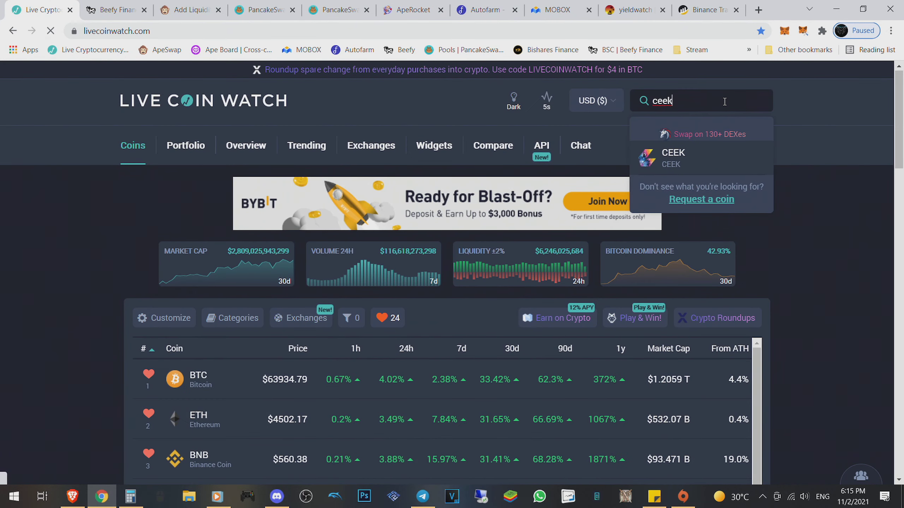
{"action": "left_click", "coordinate": [673, 158]}
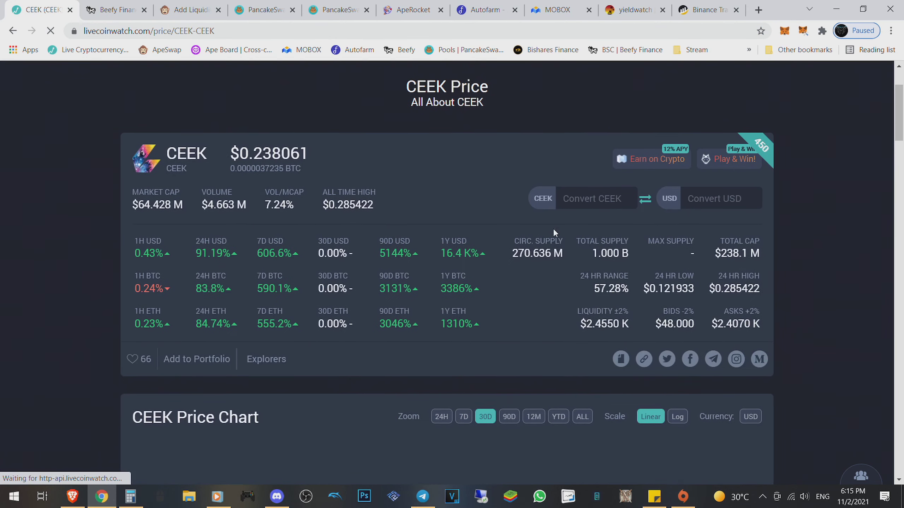
{"action": "scroll", "coordinate": [553, 229], "scroll_direction": "down", "scroll_amount": 5}
{"action": "scroll", "coordinate": [636, 318], "scroll_direction": "up", "scroll_amount": 3}
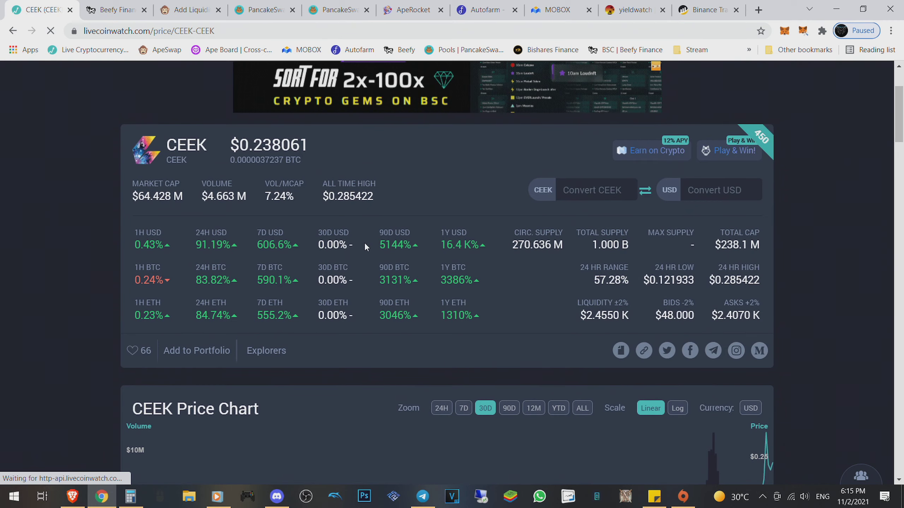
{"action": "scroll", "coordinate": [364, 243], "scroll_direction": "down", "scroll_amount": 2}
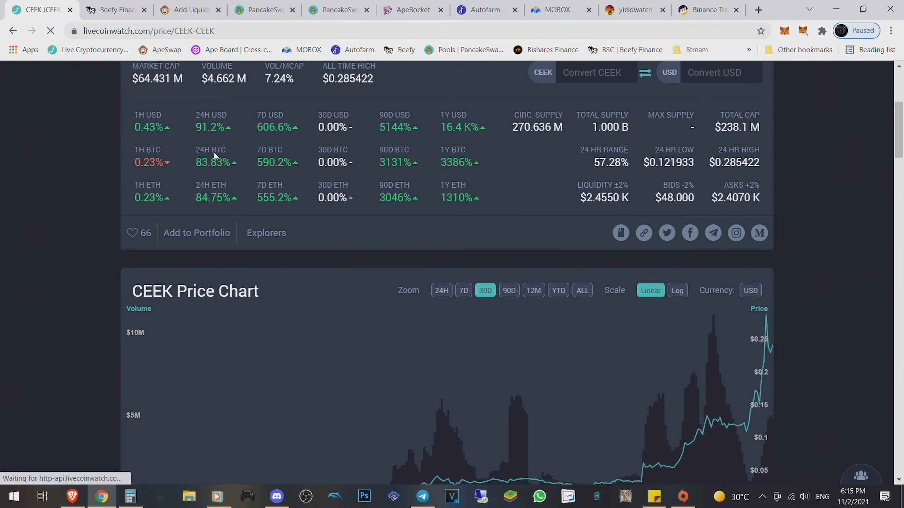
{"action": "left_click", "coordinate": [117, 10]}
Connect the Injected wallet, switch to dark theme, and check the CEEK-boosted launchpool
{"action": "left_click", "coordinate": [303, 168]}
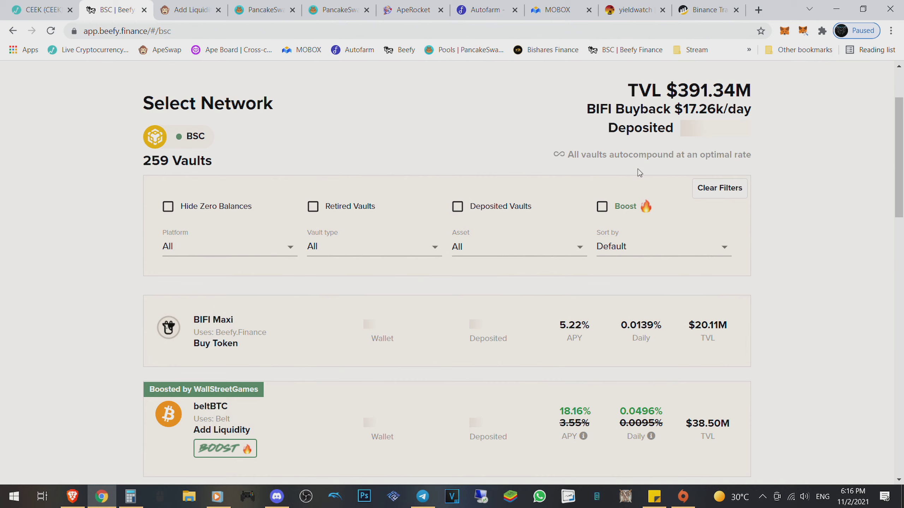
{"action": "scroll", "coordinate": [637, 169], "scroll_direction": "up", "scroll_amount": 3}
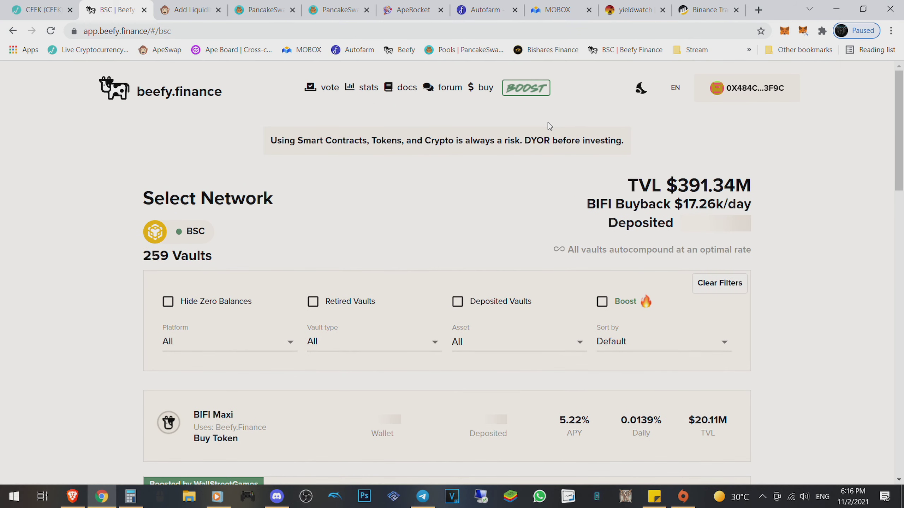
{"action": "left_click", "coordinate": [644, 88]}
{"action": "left_click", "coordinate": [526, 88]}
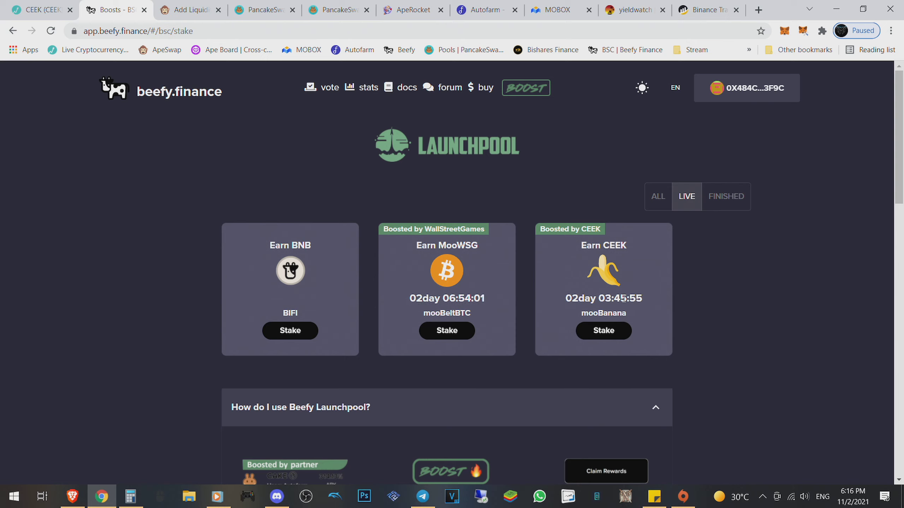
{"action": "left_click_drag", "start_coordinate": [569, 298], "coordinate": [597, 298]}
{"action": "left_click", "coordinate": [607, 282]}
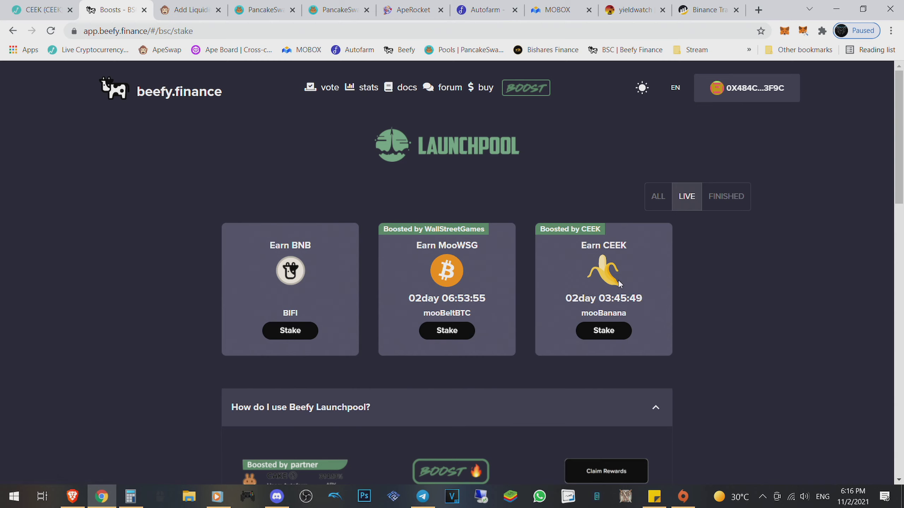
{"action": "left_click", "coordinate": [212, 92]}
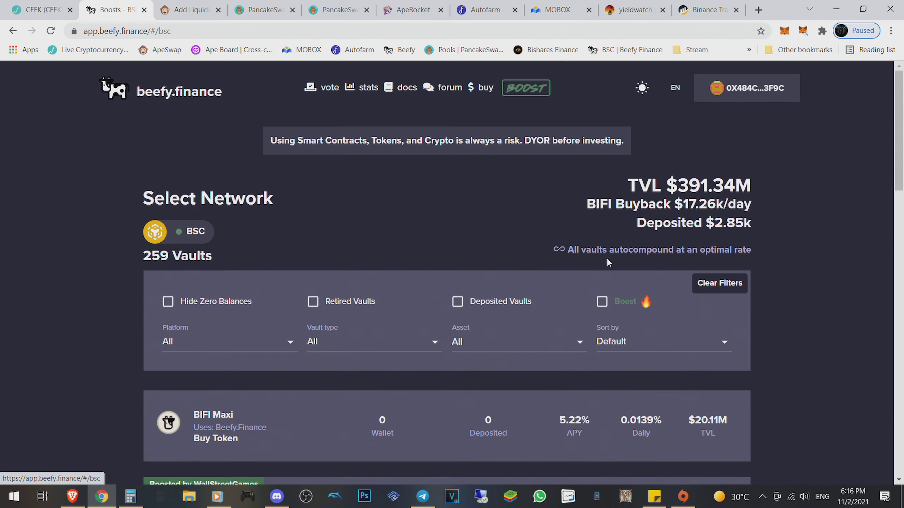
{"action": "scroll", "coordinate": [104, 288], "scroll_direction": "down", "scroll_amount": 1}
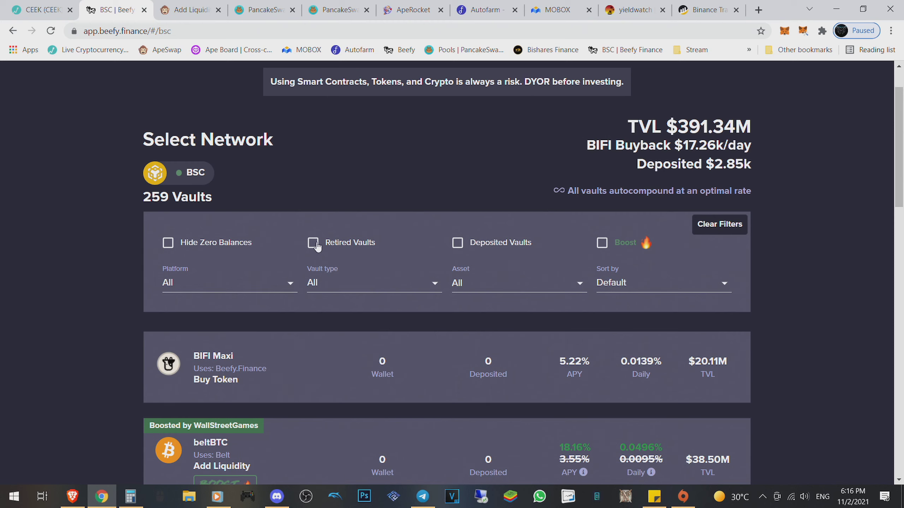
Filter Beefy vaults to SING and expand the SING-BUSD LP vault details
{"action": "left_click", "coordinate": [500, 284]}
{"action": "left_click", "coordinate": [500, 284]}
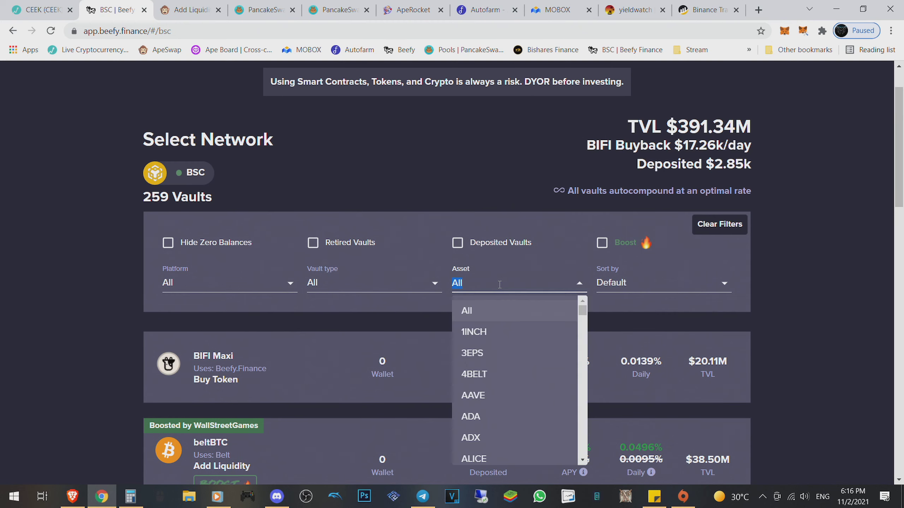
{"action": "type", "text": "sing"}
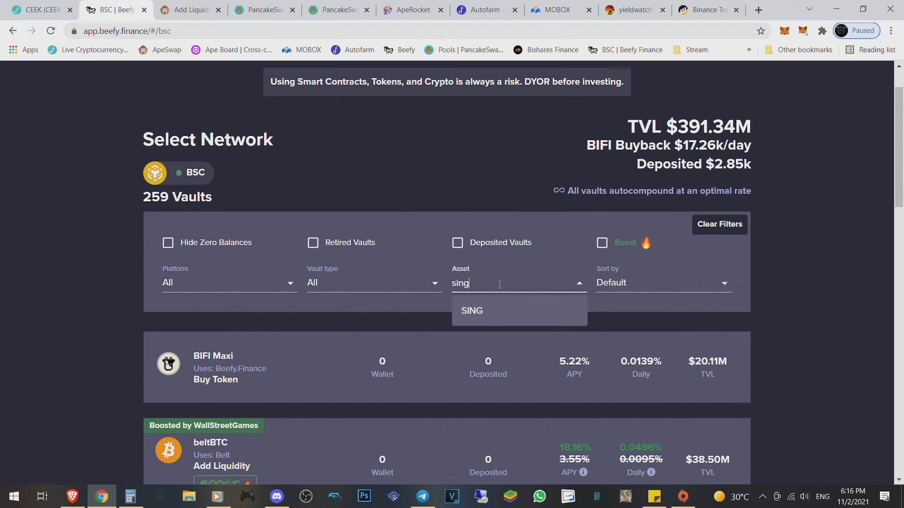
{"action": "left_click", "coordinate": [487, 311]}
{"action": "left_click", "coordinate": [321, 362]}
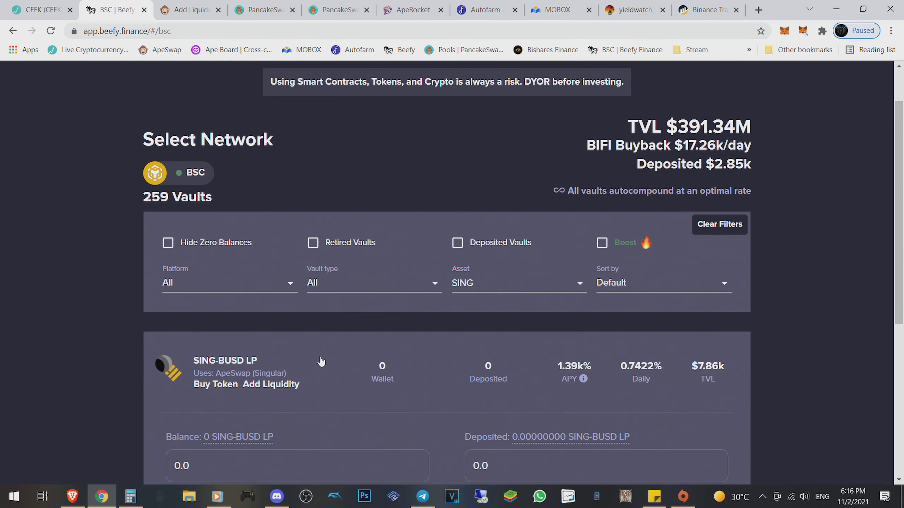
{"action": "scroll", "coordinate": [321, 363], "scroll_direction": "down", "scroll_amount": 3}
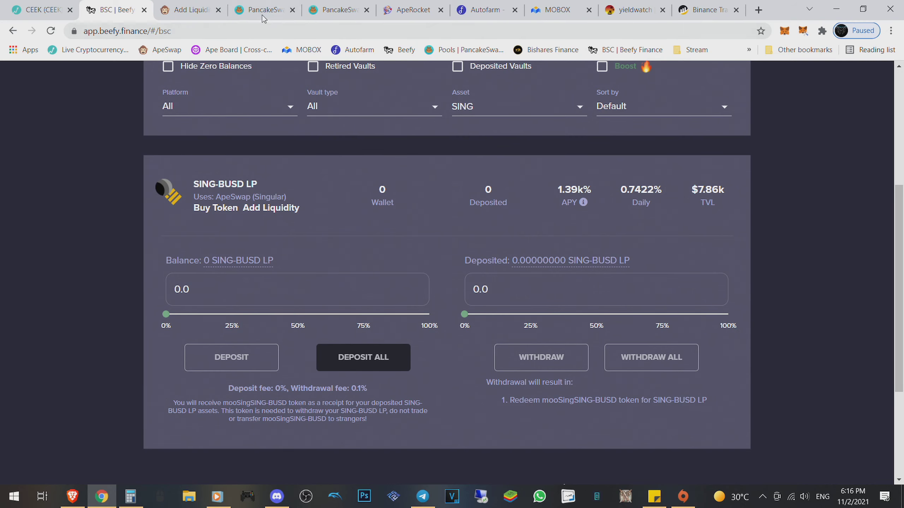
Check the pending ApeSwap liquidity addition, then open CEEK's Live Coin Watch page
{"action": "left_click", "coordinate": [189, 9]}
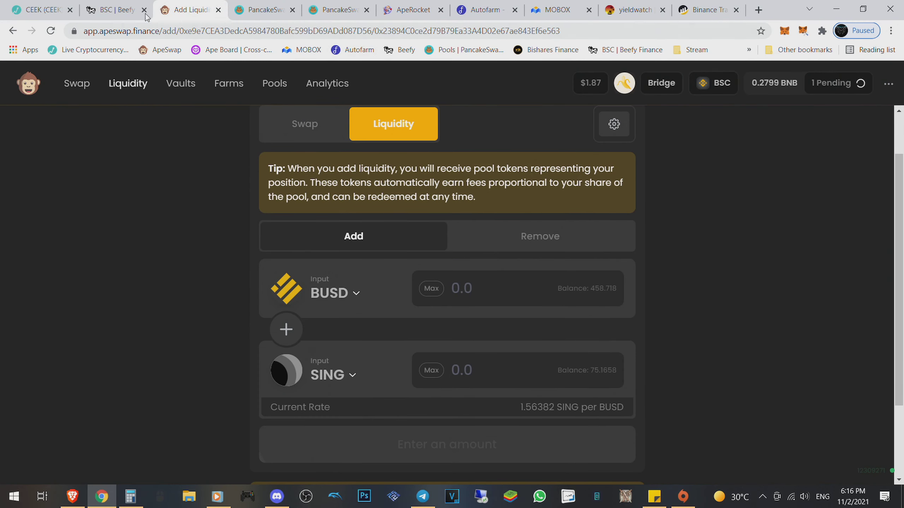
{"action": "left_click", "coordinate": [117, 10]}
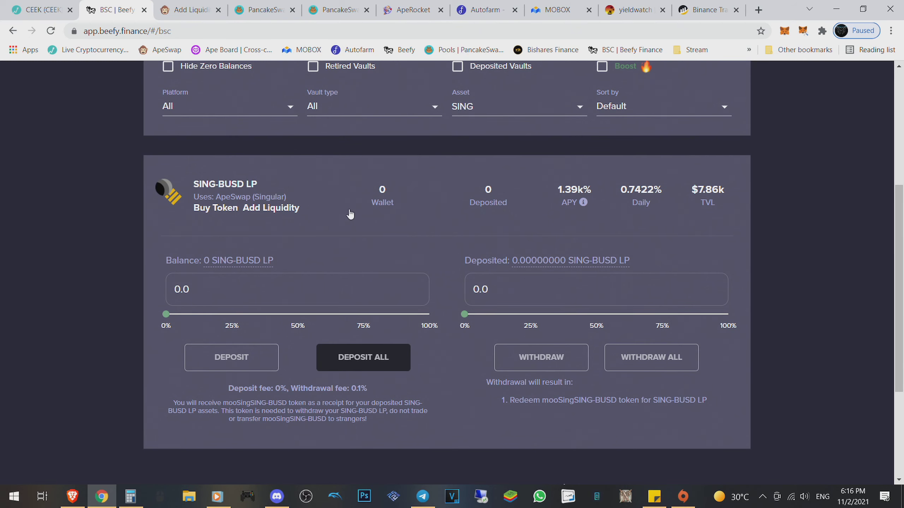
{"action": "left_click", "coordinate": [49, 9]}
{"action": "scroll", "coordinate": [289, 178], "scroll_direction": "up", "scroll_amount": 4}
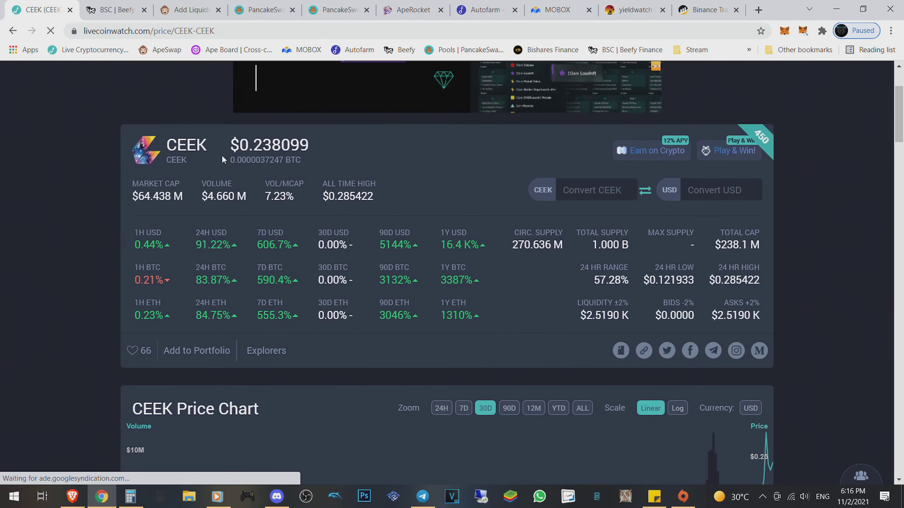
{"action": "scroll", "coordinate": [227, 167], "scroll_direction": "up", "scroll_amount": 4}
Browse the Live Coin Watch price list, then see ApeSwap confirm the 48 BUSD/75.1 SING addition
{"action": "left_click", "coordinate": [133, 146]}
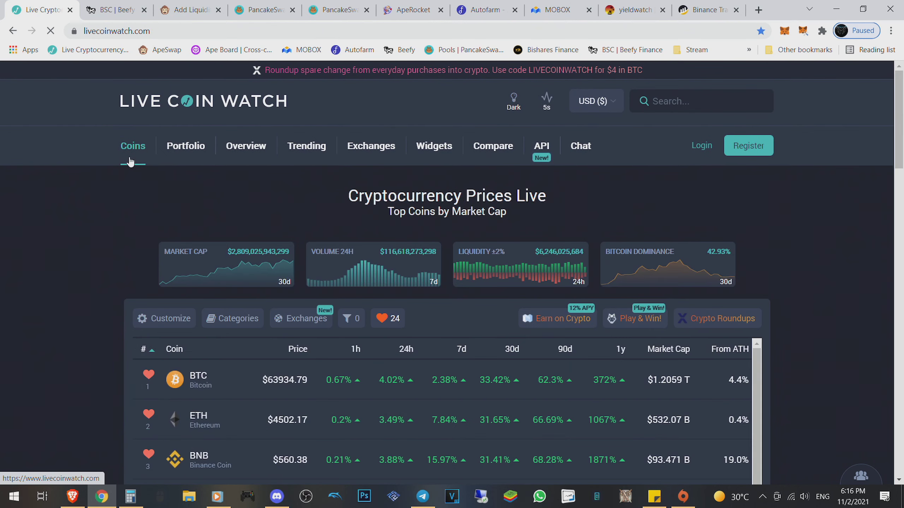
{"action": "scroll", "coordinate": [102, 184], "scroll_direction": "down", "scroll_amount": 2}
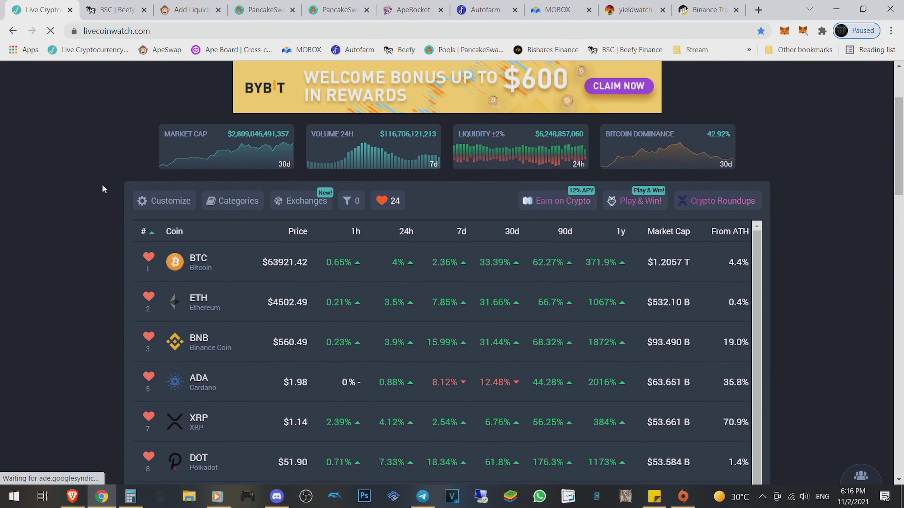
{"action": "scroll", "coordinate": [102, 184], "scroll_direction": "down", "scroll_amount": 2}
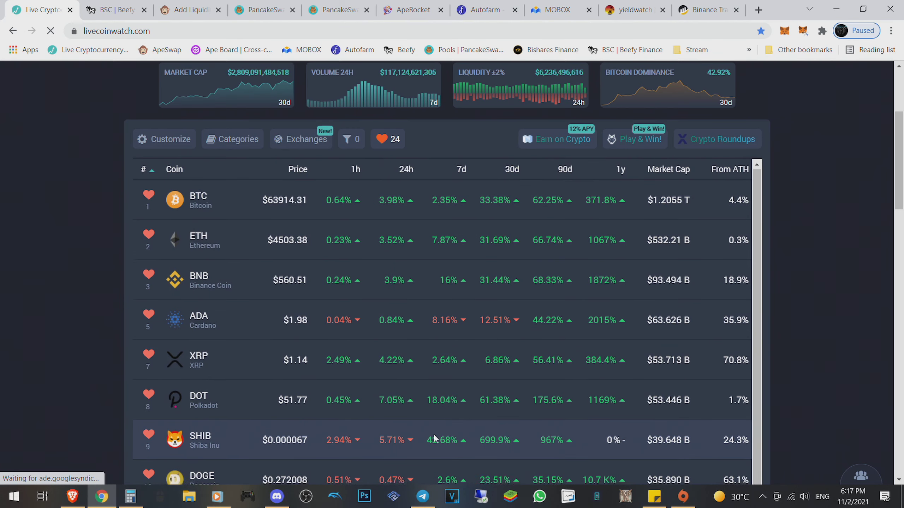
{"action": "scroll", "coordinate": [339, 448], "scroll_direction": "down", "scroll_amount": 3}
{"action": "scroll", "coordinate": [400, 377], "scroll_direction": "down", "scroll_amount": 3}
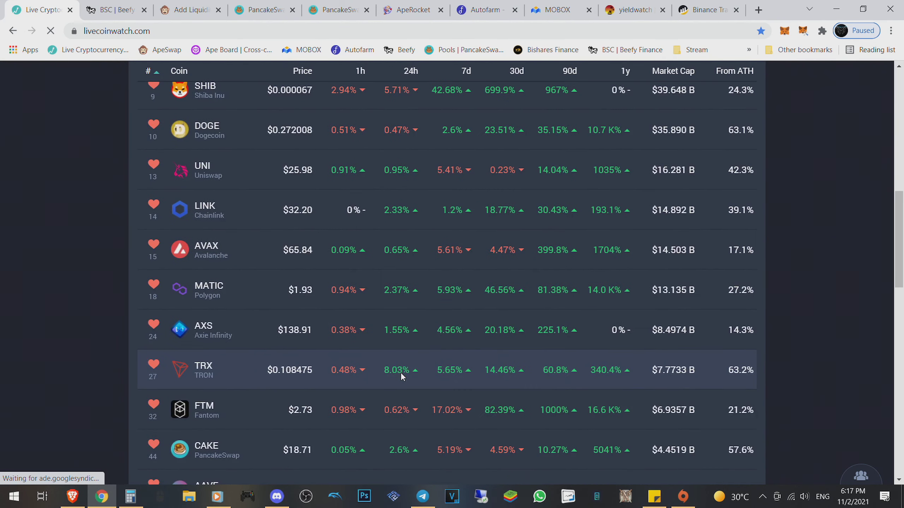
{"action": "scroll", "coordinate": [377, 308], "scroll_direction": "up", "scroll_amount": 1}
{"action": "scroll", "coordinate": [383, 304], "scroll_direction": "down", "scroll_amount": 1}
{"action": "scroll", "coordinate": [382, 304], "scroll_direction": "down", "scroll_amount": 4}
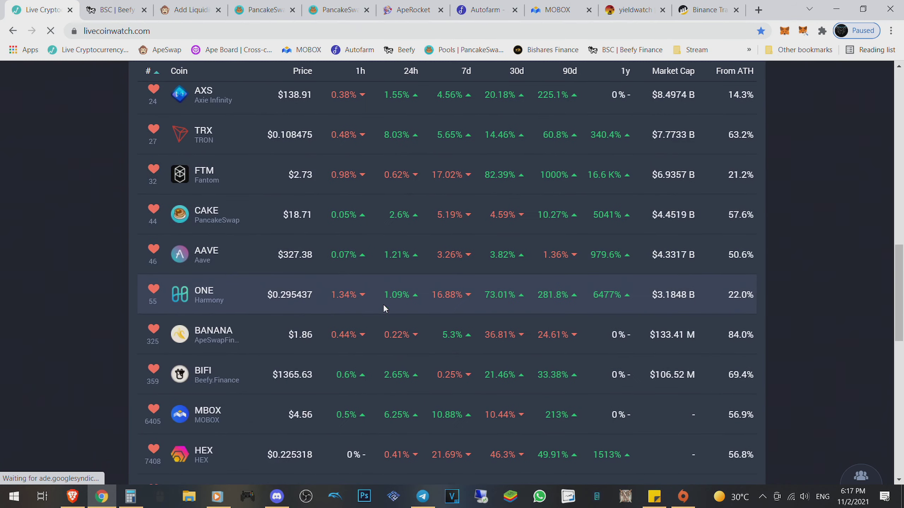
{"action": "scroll", "coordinate": [383, 304], "scroll_direction": "down", "scroll_amount": 3}
{"action": "scroll", "coordinate": [381, 305], "scroll_direction": "up", "scroll_amount": 1}
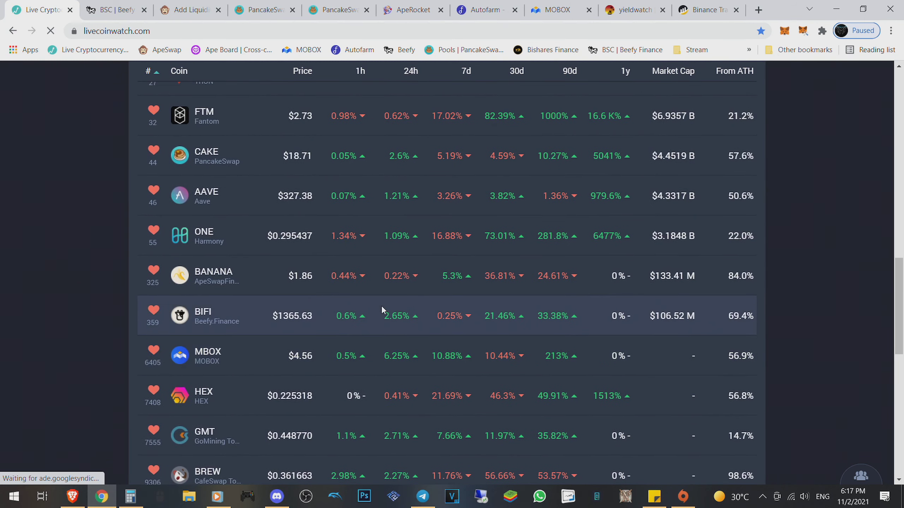
{"action": "scroll", "coordinate": [381, 304], "scroll_direction": "down", "scroll_amount": 1}
{"action": "scroll", "coordinate": [231, 281], "scroll_direction": "up", "scroll_amount": 2}
{"action": "scroll", "coordinate": [240, 230], "scroll_direction": "up", "scroll_amount": 1}
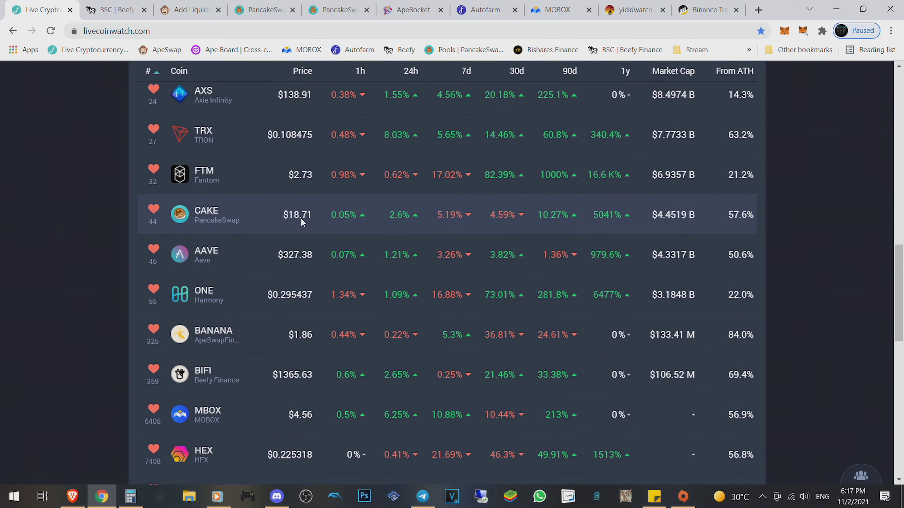
{"action": "scroll", "coordinate": [387, 206], "scroll_direction": "up", "scroll_amount": 3}
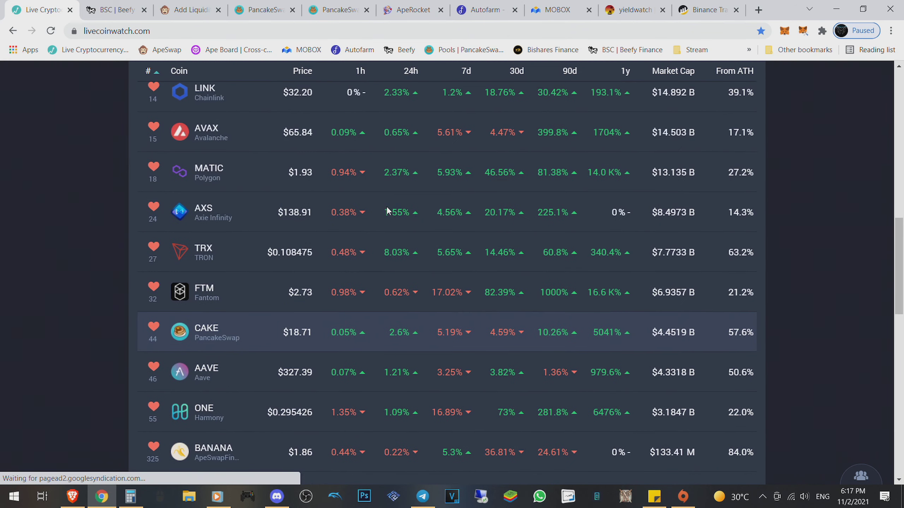
{"action": "scroll", "coordinate": [386, 206], "scroll_direction": "up", "scroll_amount": 1}
{"action": "scroll", "coordinate": [391, 208], "scroll_direction": "up", "scroll_amount": 3}
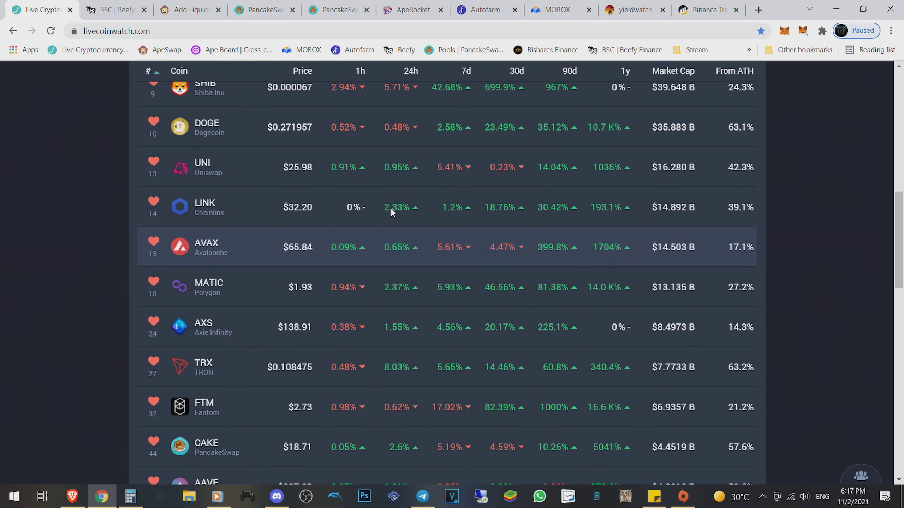
{"action": "scroll", "coordinate": [391, 208], "scroll_direction": "up", "scroll_amount": 3}
{"action": "scroll", "coordinate": [390, 207], "scroll_direction": "up", "scroll_amount": 3}
{"action": "scroll", "coordinate": [390, 208], "scroll_direction": "up", "scroll_amount": 3}
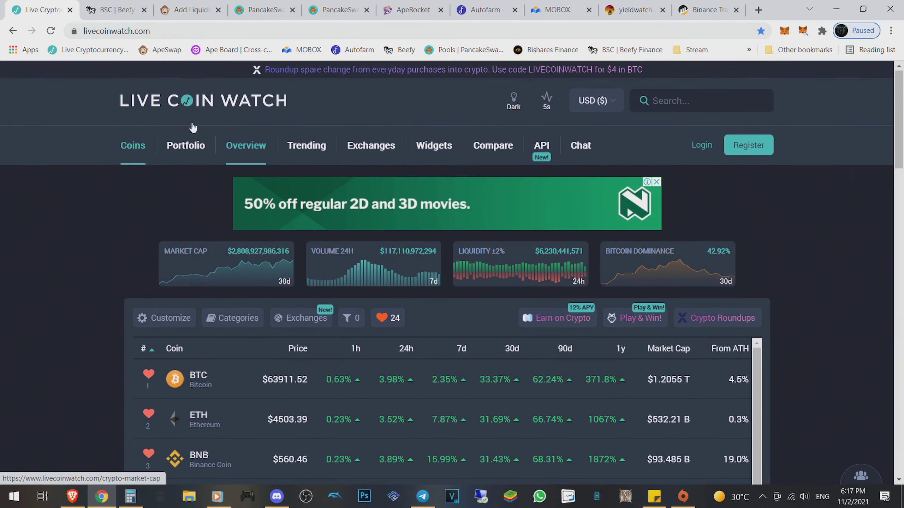
{"action": "left_click", "coordinate": [190, 10]}
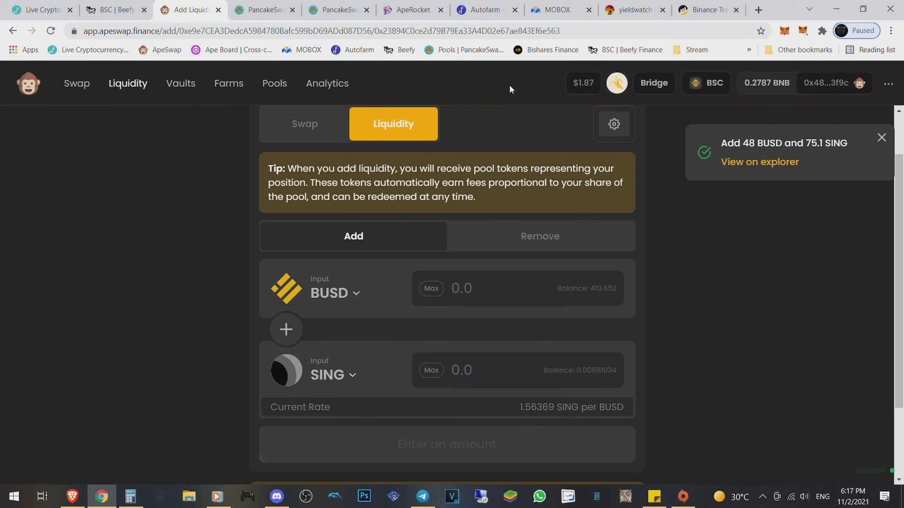
Deposit all 42.9356 SING-BUSD LP into the Beefy vault, confirm it in MetaMask, then clear the filters
{"action": "left_click", "coordinate": [120, 10]}
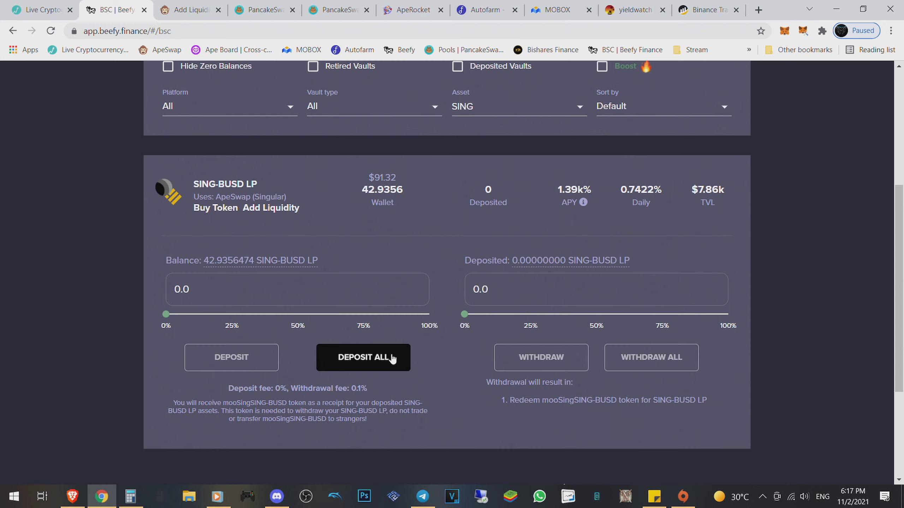
{"action": "left_click", "coordinate": [393, 359]}
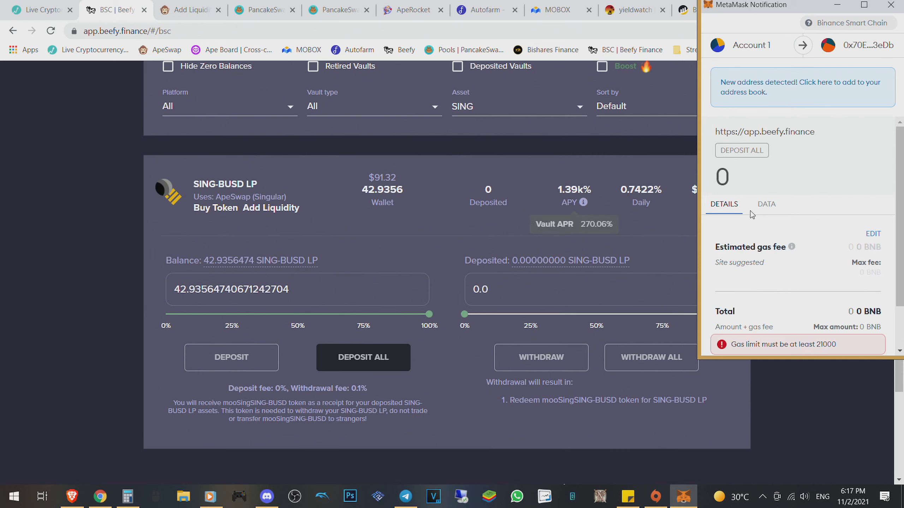
{"action": "left_click", "coordinate": [844, 333]}
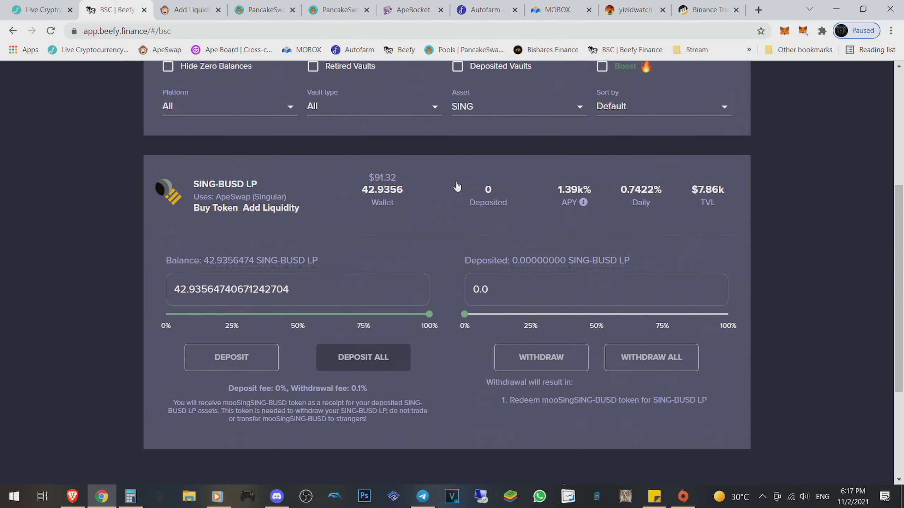
{"action": "left_click", "coordinate": [457, 186]}
Clear the SING filter and list only deposited vaults, such as ELK-BNB ELP, CAKE-BNB and CAKE
{"action": "left_click", "coordinate": [721, 100]}
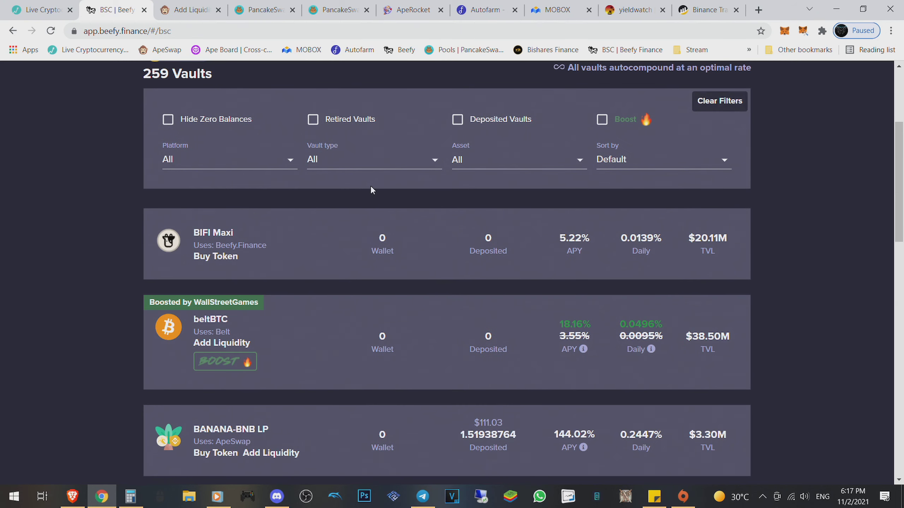
{"action": "scroll", "coordinate": [96, 241], "scroll_direction": "down", "scroll_amount": 4}
{"action": "scroll", "coordinate": [96, 241], "scroll_direction": "down", "scroll_amount": 3}
{"action": "scroll", "coordinate": [96, 241], "scroll_direction": "down", "scroll_amount": 3}
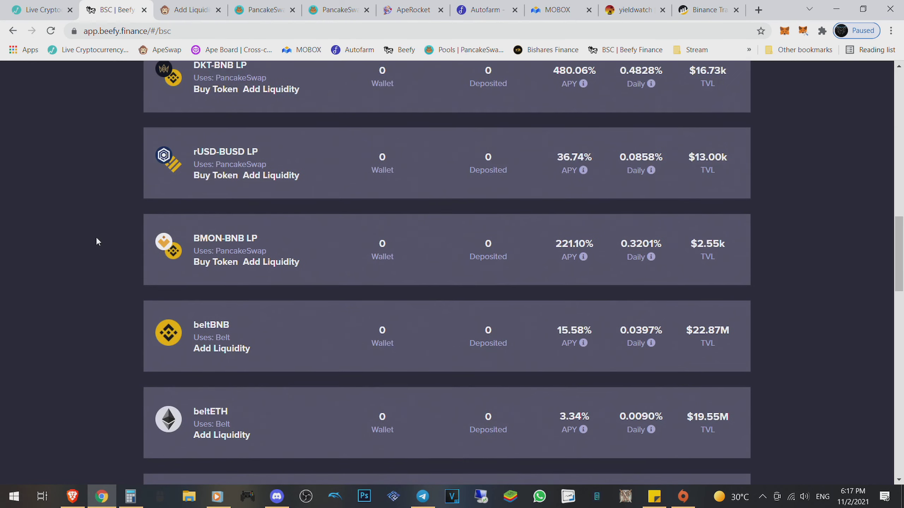
{"action": "scroll", "coordinate": [97, 241], "scroll_direction": "up", "scroll_amount": 4}
{"action": "scroll", "coordinate": [96, 241], "scroll_direction": "up", "scroll_amount": 4}
{"action": "scroll", "coordinate": [97, 241], "scroll_direction": "up", "scroll_amount": 4}
{"action": "scroll", "coordinate": [283, 240], "scroll_direction": "up", "scroll_amount": 4}
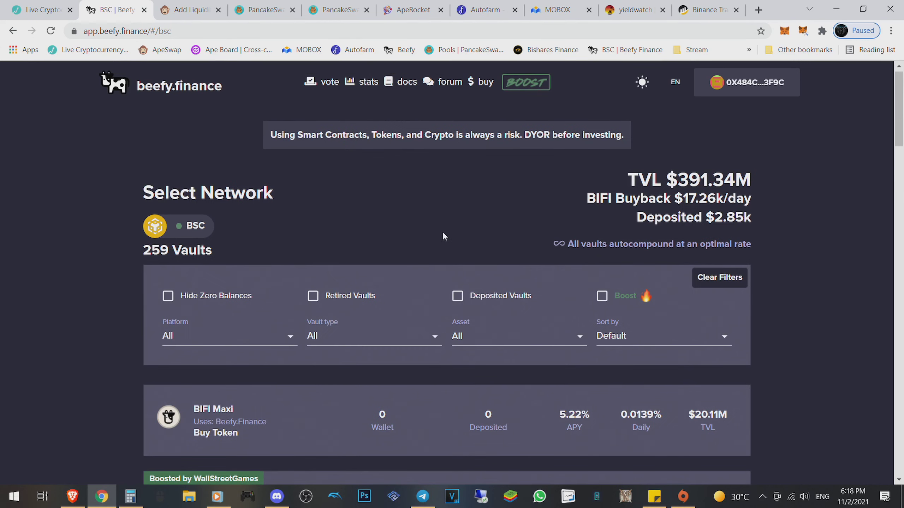
{"action": "left_click", "coordinate": [458, 296]}
{"action": "scroll", "coordinate": [106, 281], "scroll_direction": "down", "scroll_amount": 4}
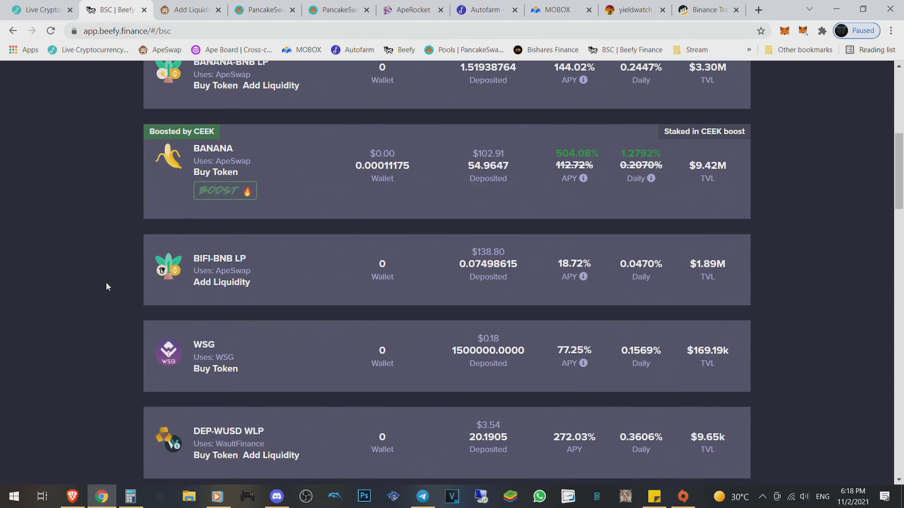
{"action": "scroll", "coordinate": [113, 285], "scroll_direction": "down", "scroll_amount": 1}
{"action": "scroll", "coordinate": [113, 284], "scroll_direction": "down", "scroll_amount": 1}
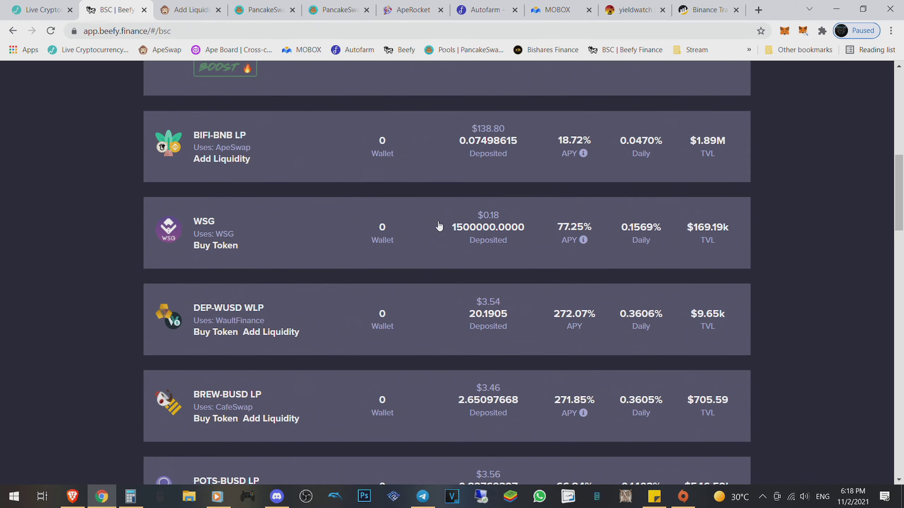
{"action": "scroll", "coordinate": [380, 225], "scroll_direction": "up", "scroll_amount": 5}
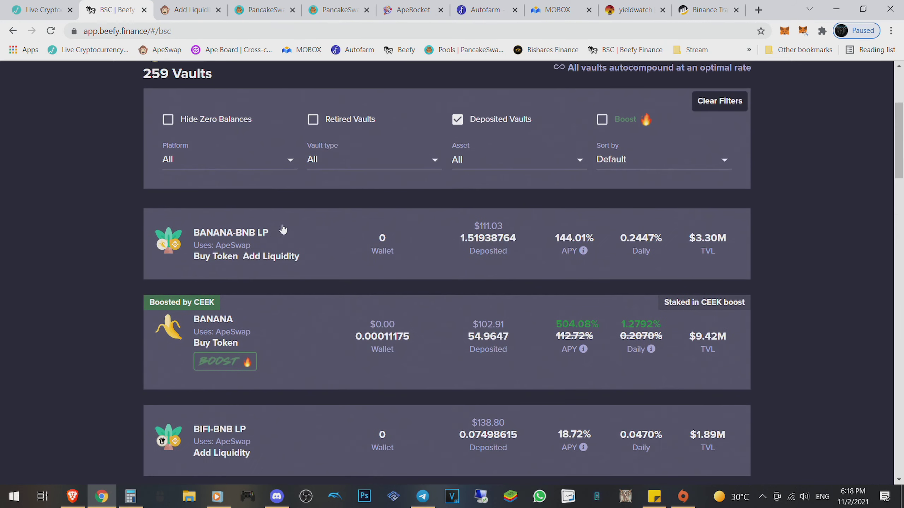
{"action": "scroll", "coordinate": [212, 212], "scroll_direction": "up", "scroll_amount": 3}
{"action": "scroll", "coordinate": [275, 261], "scroll_direction": "down", "scroll_amount": 5}
{"action": "scroll", "coordinate": [381, 275], "scroll_direction": "down", "scroll_amount": 2}
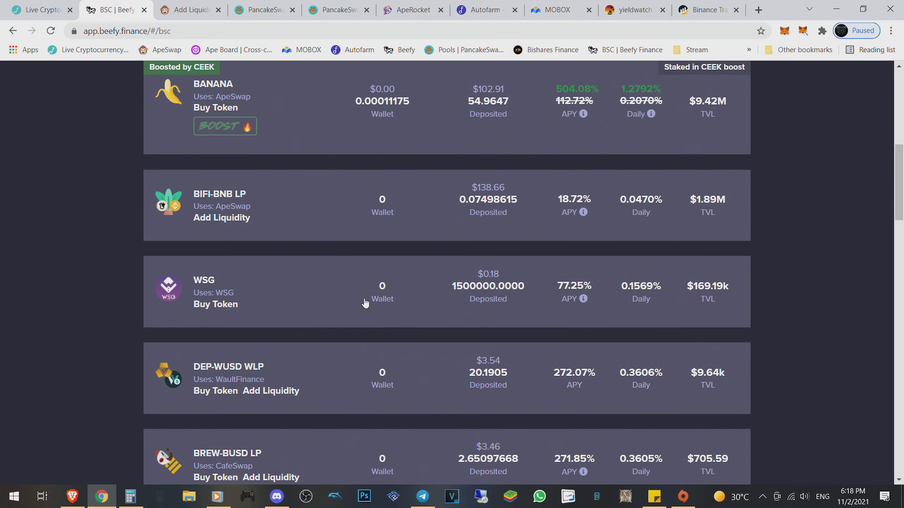
{"action": "scroll", "coordinate": [457, 323], "scroll_direction": "down", "scroll_amount": 4}
{"action": "scroll", "coordinate": [457, 323], "scroll_direction": "down", "scroll_amount": 2}
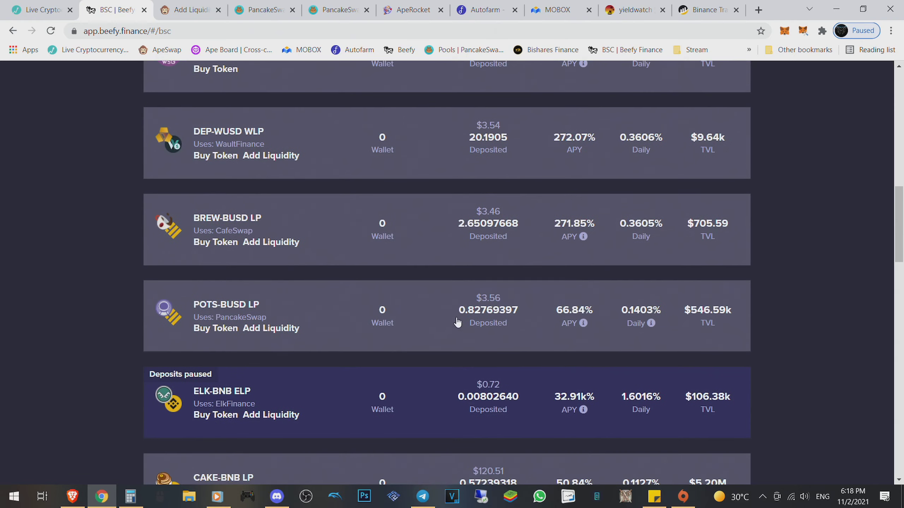
{"action": "scroll", "coordinate": [457, 323], "scroll_direction": "down", "scroll_amount": 2}
{"action": "scroll", "coordinate": [457, 323], "scroll_direction": "down", "scroll_amount": 1}
{"action": "scroll", "coordinate": [457, 322], "scroll_direction": "down", "scroll_amount": 1}
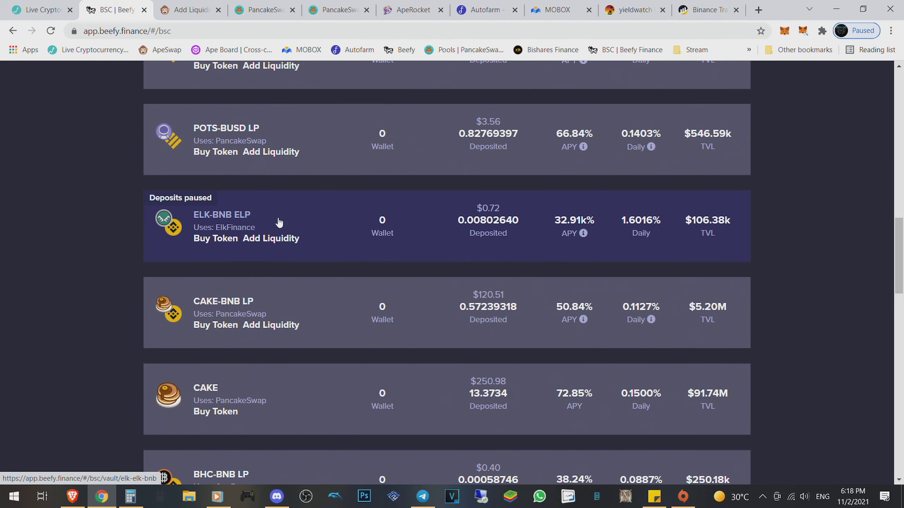
{"action": "left_click", "coordinate": [339, 221]}
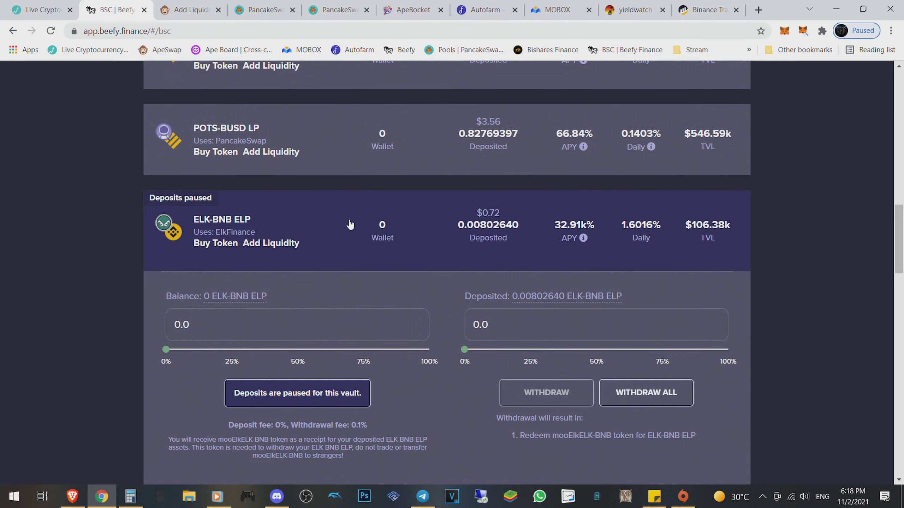
{"action": "left_click", "coordinate": [350, 225]}
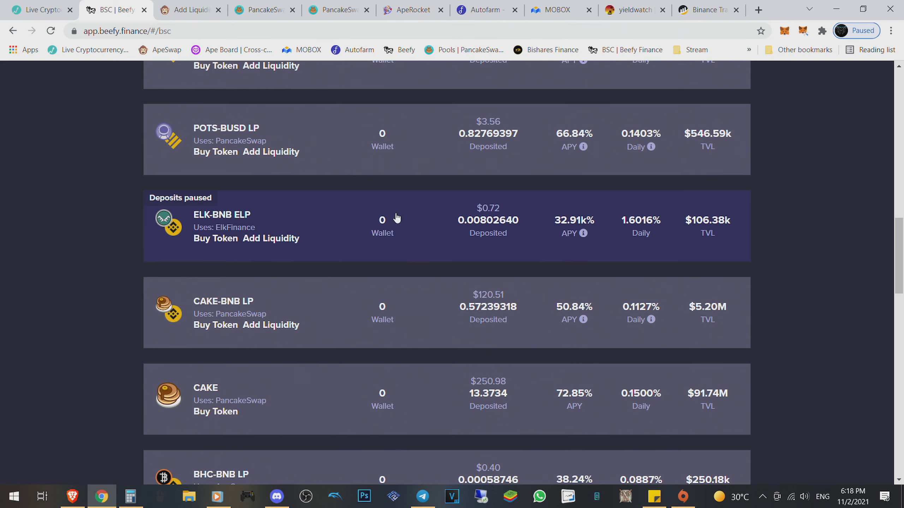
{"action": "scroll", "coordinate": [438, 223], "scroll_direction": "down", "scroll_amount": 3}
{"action": "scroll", "coordinate": [440, 223], "scroll_direction": "down", "scroll_amount": 2}
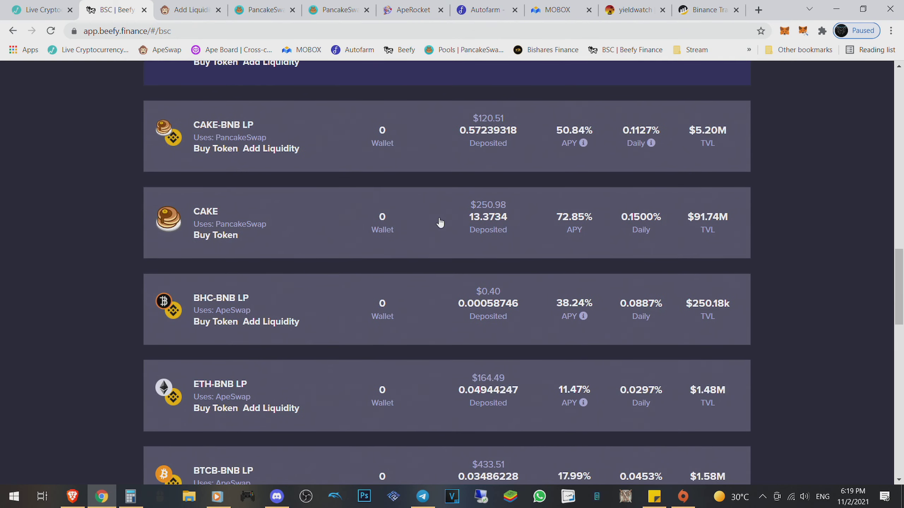
{"action": "scroll", "coordinate": [441, 223], "scroll_direction": "down", "scroll_amount": 1}
{"action": "scroll", "coordinate": [439, 223], "scroll_direction": "down", "scroll_amount": 2}
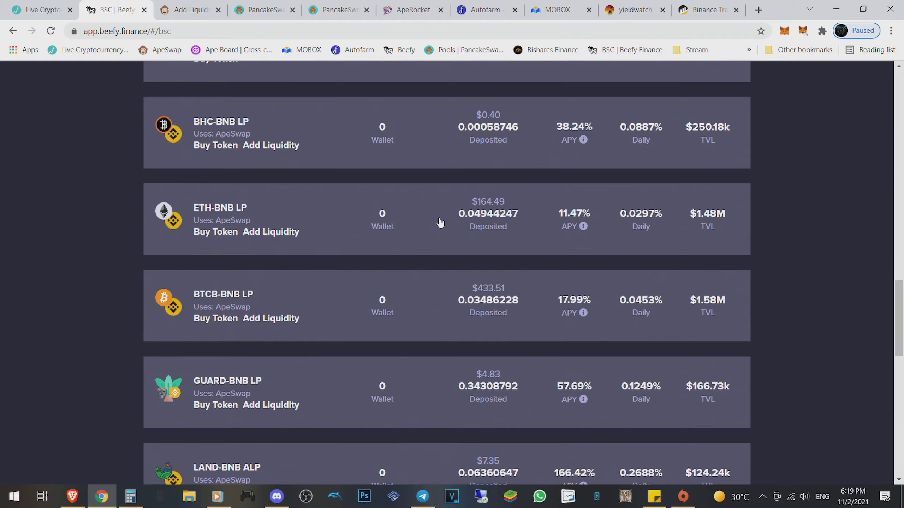
{"action": "scroll", "coordinate": [440, 223], "scroll_direction": "down", "scroll_amount": 2}
{"action": "scroll", "coordinate": [439, 223], "scroll_direction": "down", "scroll_amount": 2}
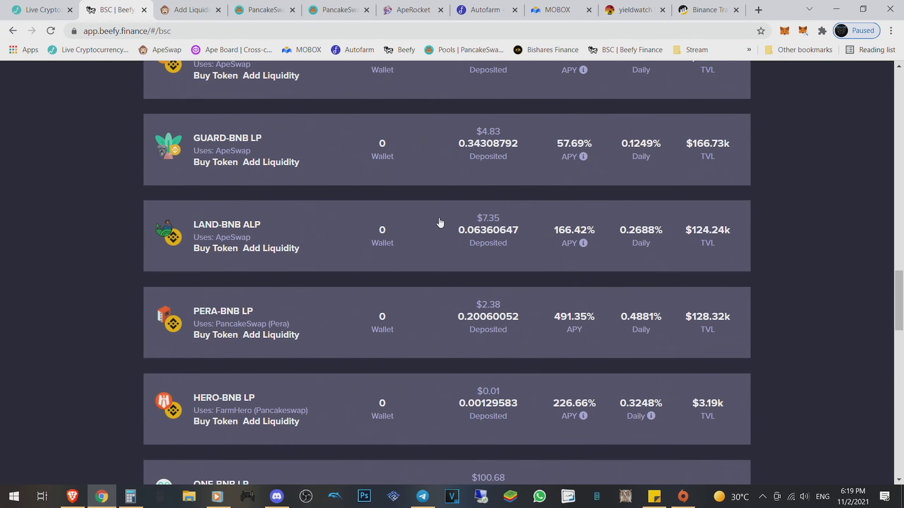
{"action": "scroll", "coordinate": [440, 223], "scroll_direction": "down", "scroll_amount": 2}
{"action": "scroll", "coordinate": [440, 224], "scroll_direction": "down", "scroll_amount": 2}
{"action": "scroll", "coordinate": [439, 223], "scroll_direction": "down", "scroll_amount": 2}
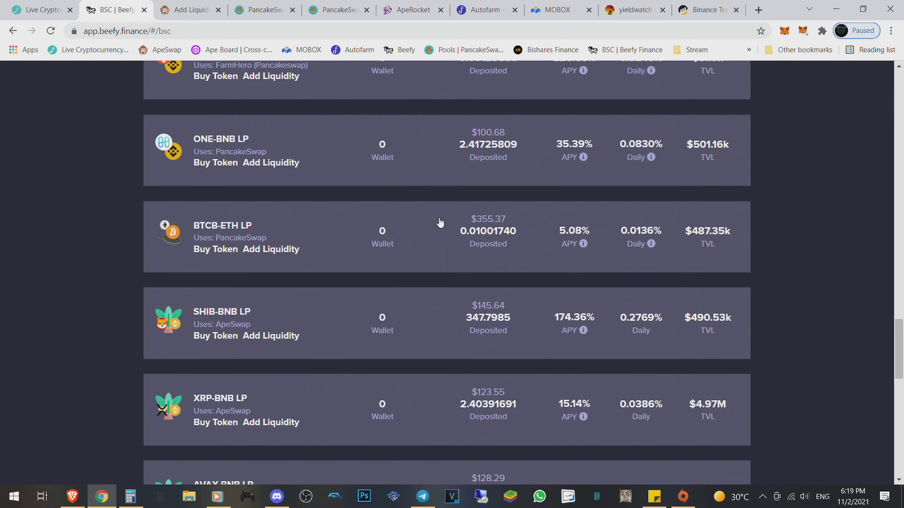
{"action": "scroll", "coordinate": [440, 223], "scroll_direction": "down", "scroll_amount": 2}
{"action": "scroll", "coordinate": [440, 224], "scroll_direction": "down", "scroll_amount": 1}
{"action": "scroll", "coordinate": [440, 224], "scroll_direction": "down", "scroll_amount": 1}
{"action": "scroll", "coordinate": [440, 223], "scroll_direction": "down", "scroll_amount": 2}
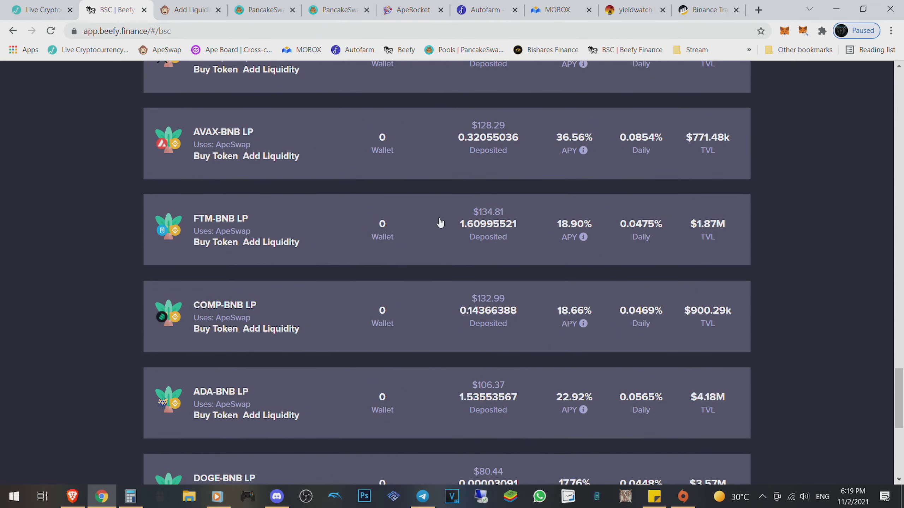
{"action": "scroll", "coordinate": [440, 223], "scroll_direction": "down", "scroll_amount": 1}
{"action": "scroll", "coordinate": [440, 223], "scroll_direction": "down", "scroll_amount": 1}
{"action": "scroll", "coordinate": [440, 223], "scroll_direction": "down", "scroll_amount": 1}
{"action": "scroll", "coordinate": [440, 223], "scroll_direction": "up", "scroll_amount": 5}
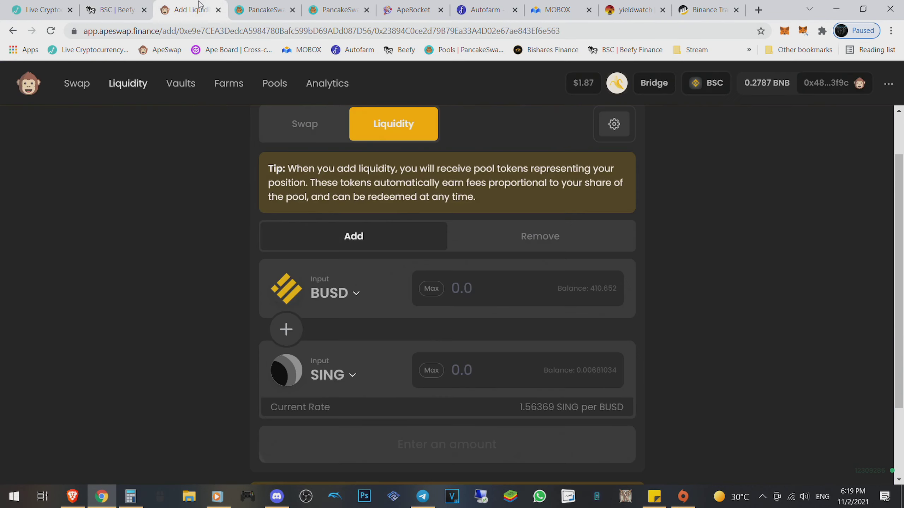
{"action": "left_click", "coordinate": [190, 9]}
{"action": "left_click", "coordinate": [117, 10]}
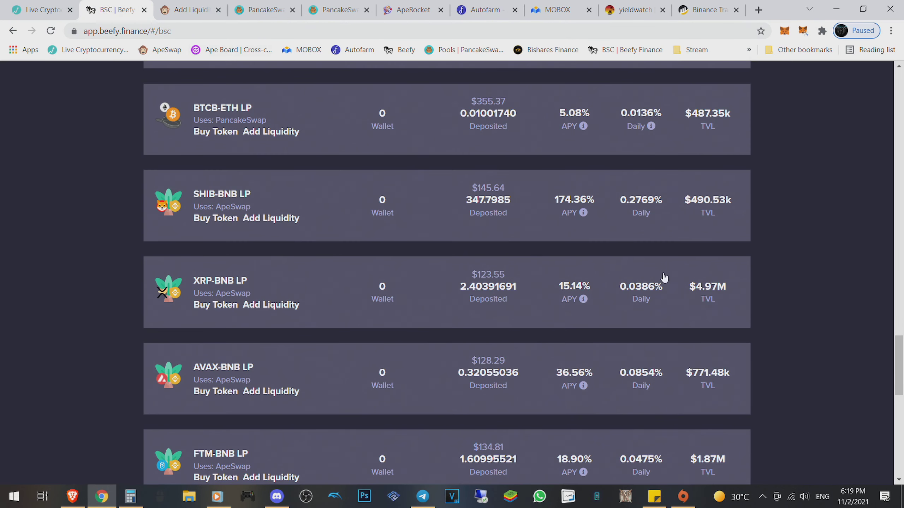
{"action": "scroll", "coordinate": [664, 278], "scroll_direction": "up", "scroll_amount": 3}
{"action": "left_click", "coordinate": [785, 31]}
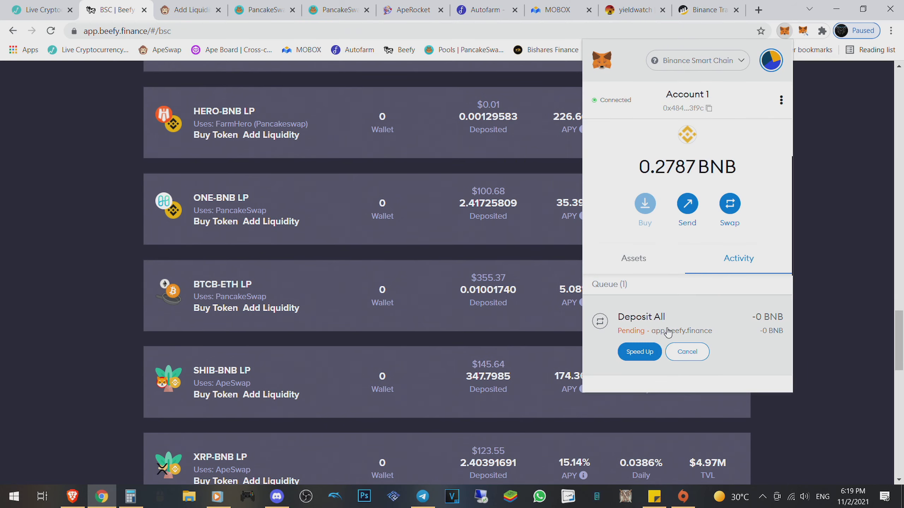
{"action": "left_click", "coordinate": [799, 107]}
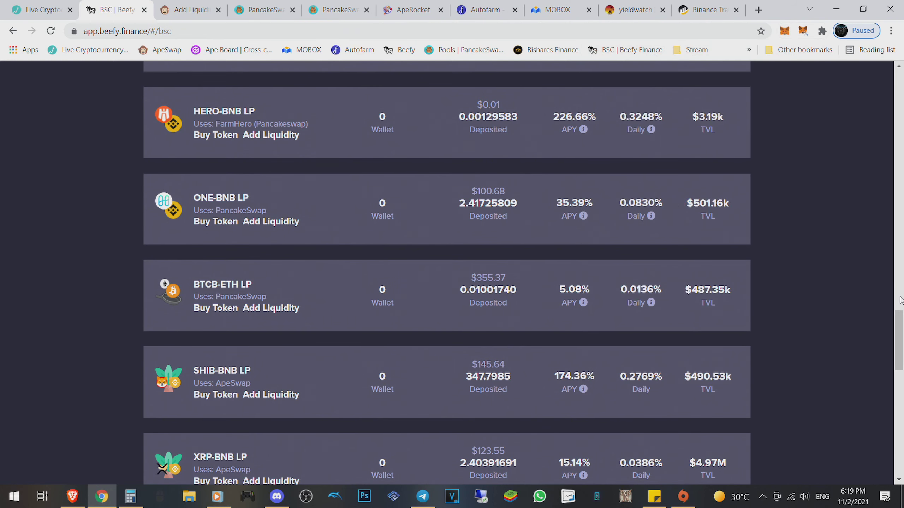
{"action": "scroll", "coordinate": [800, 107], "scroll_direction": "up", "scroll_amount": 1}
{"action": "scroll", "coordinate": [847, 212], "scroll_direction": "up", "scroll_amount": 8}
{"action": "scroll", "coordinate": [881, 228], "scroll_direction": "up", "scroll_amount": 3}
{"action": "scroll", "coordinate": [883, 205], "scroll_direction": "up", "scroll_amount": 4}
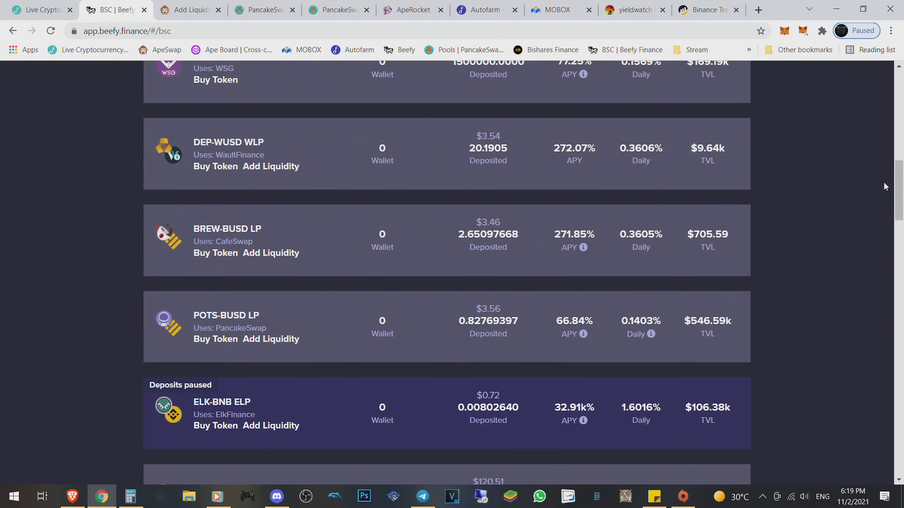
{"action": "scroll", "coordinate": [884, 170], "scroll_direction": "up", "scroll_amount": 3}
{"action": "scroll", "coordinate": [885, 142], "scroll_direction": "up", "scroll_amount": 3}
{"action": "scroll", "coordinate": [886, 113], "scroll_direction": "up", "scroll_amount": 3}
{"action": "scroll", "coordinate": [887, 106], "scroll_direction": "up", "scroll_amount": 3}
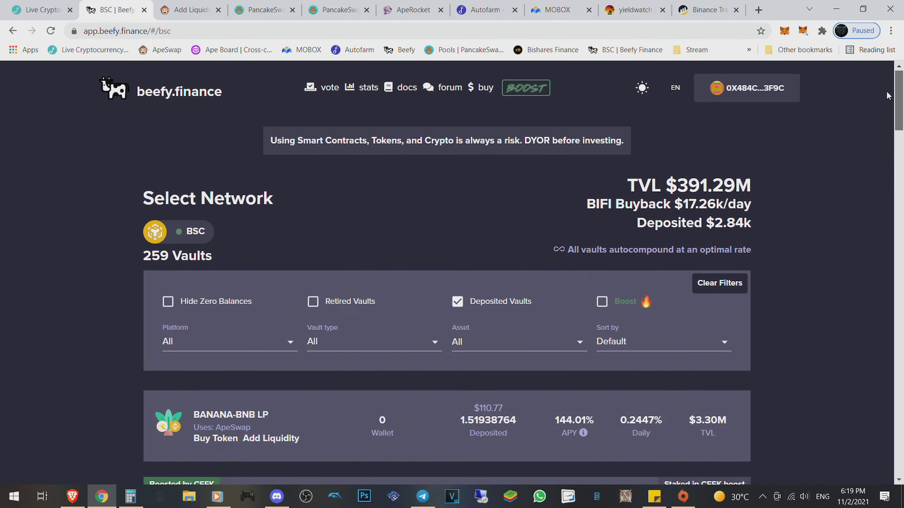
Load the yieldwatch dashboard for the saved wallet address
{"action": "left_click", "coordinate": [630, 9]}
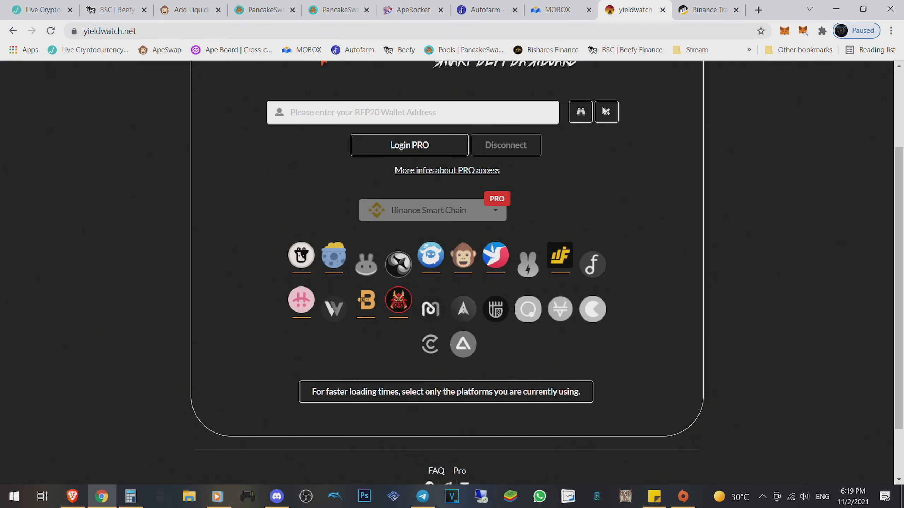
{"action": "left_click", "coordinate": [415, 111]}
{"action": "left_click", "coordinate": [385, 129]}
{"action": "left_click", "coordinate": [581, 111]}
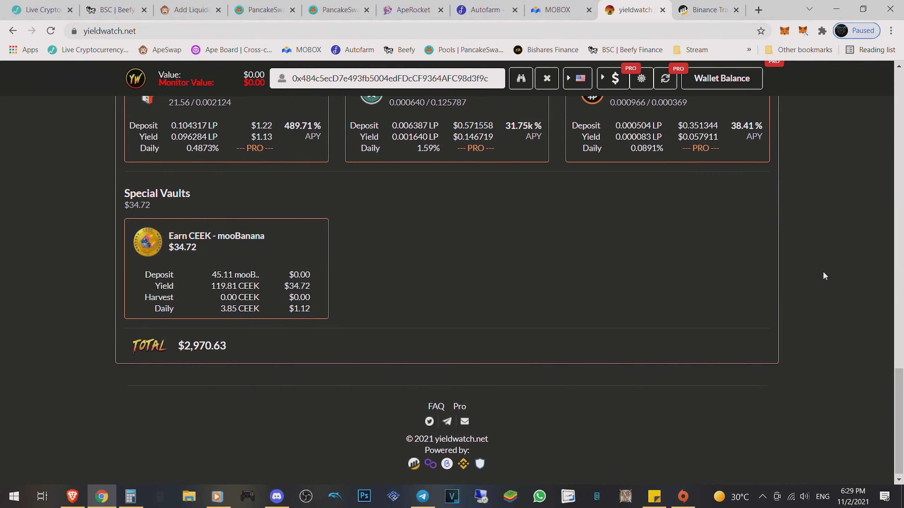
{"action": "scroll", "coordinate": [813, 281], "scroll_direction": "up", "scroll_amount": 10}
{"action": "scroll", "coordinate": [812, 281], "scroll_direction": "up", "scroll_amount": 10}
{"action": "scroll", "coordinate": [813, 281], "scroll_direction": "up", "scroll_amount": 5}
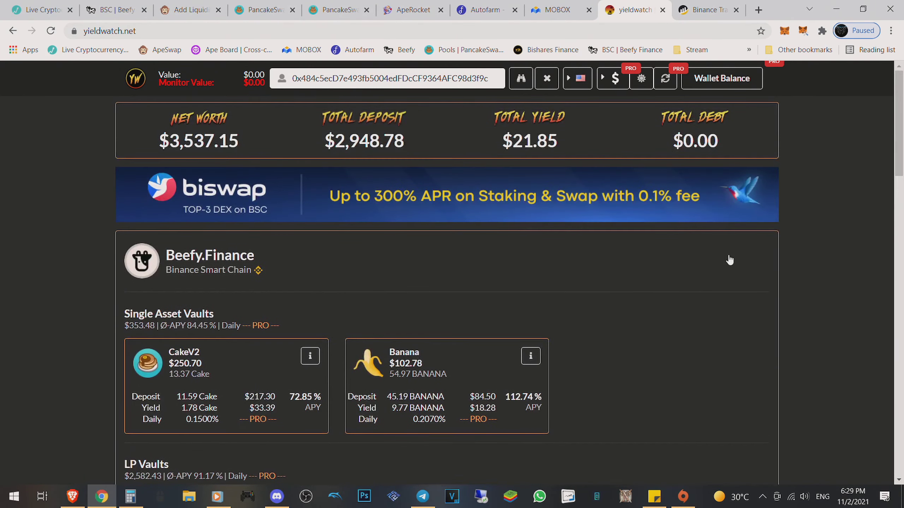
{"action": "scroll", "coordinate": [678, 263], "scroll_direction": "down", "scroll_amount": 5}
{"action": "scroll", "coordinate": [677, 263], "scroll_direction": "down", "scroll_amount": 3}
{"action": "scroll", "coordinate": [678, 262], "scroll_direction": "down", "scroll_amount": 3}
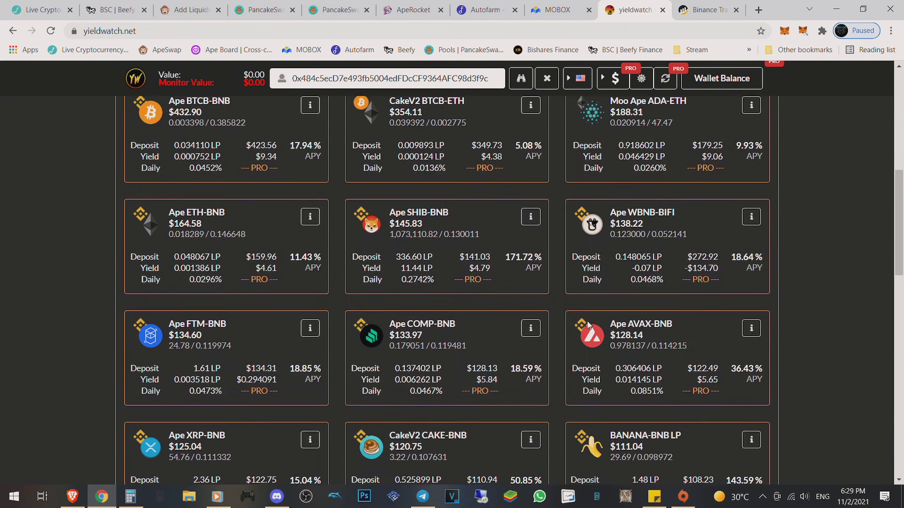
{"action": "scroll", "coordinate": [678, 263], "scroll_direction": "down", "scroll_amount": 3}
{"action": "scroll", "coordinate": [481, 345], "scroll_direction": "down", "scroll_amount": 1}
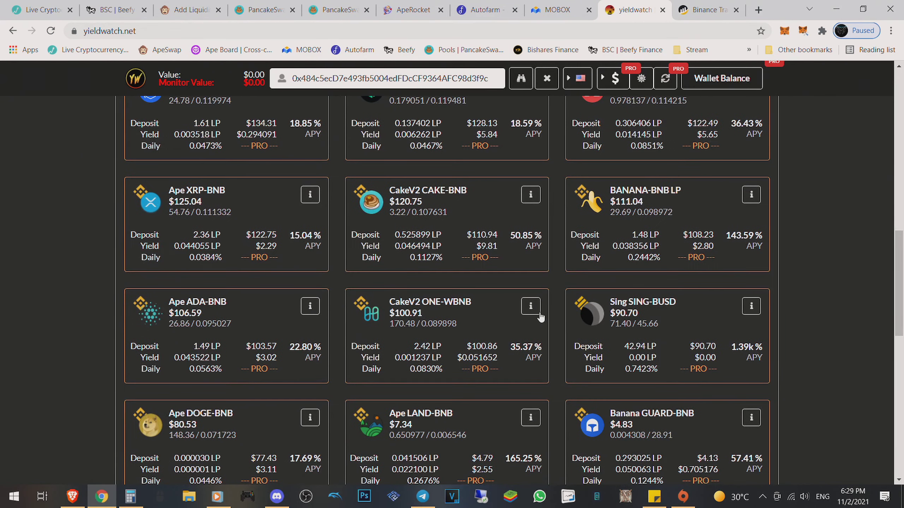
Check the Sing SING-BUSD card: $90.70 value, $0.00 yield and 1.39k% APY
{"action": "left_click_drag", "start_coordinate": [678, 301], "coordinate": [622, 311]}
{"action": "left_click", "coordinate": [656, 311]}
{"action": "left_click_drag", "start_coordinate": [678, 300], "coordinate": [621, 312]}
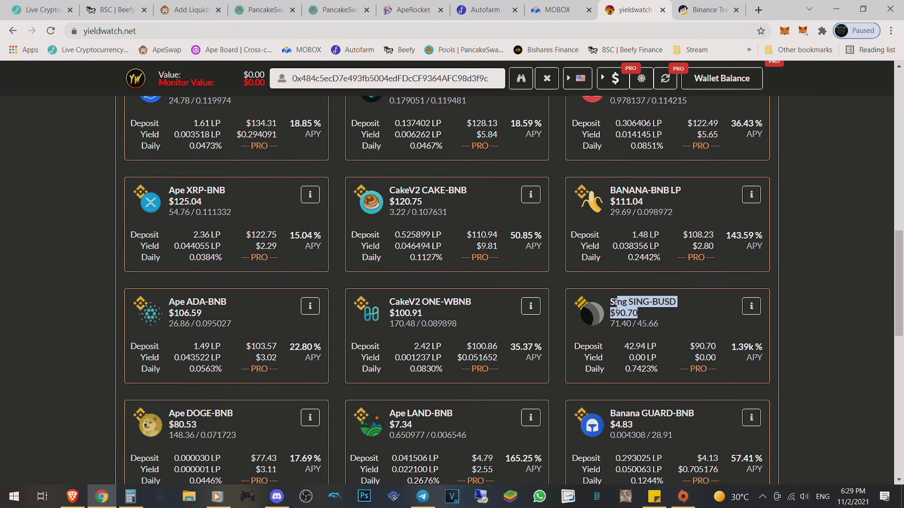
{"action": "left_click", "coordinate": [644, 311]}
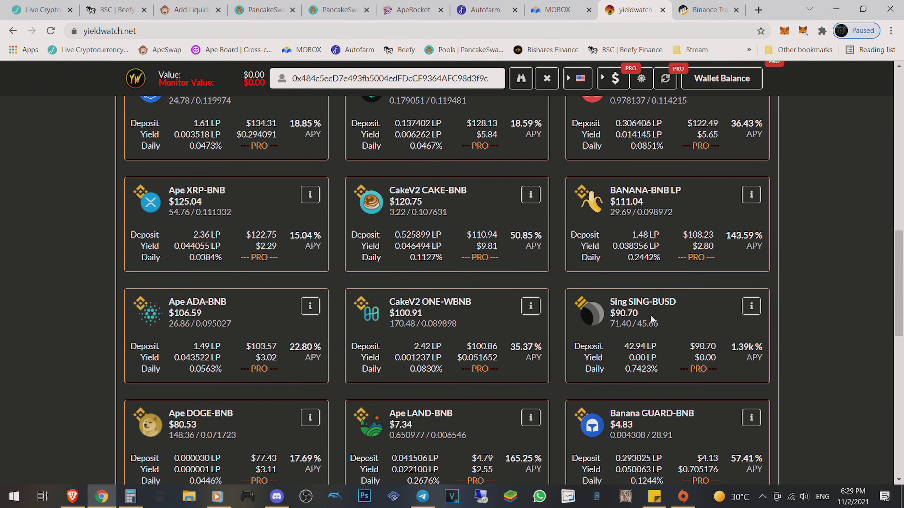
{"action": "left_click_drag", "start_coordinate": [619, 313], "coordinate": [676, 301]}
{"action": "left_click", "coordinate": [622, 296]}
{"action": "left_click", "coordinate": [687, 314]}
{"action": "left_click_drag", "start_coordinate": [638, 312], "coordinate": [611, 312]}
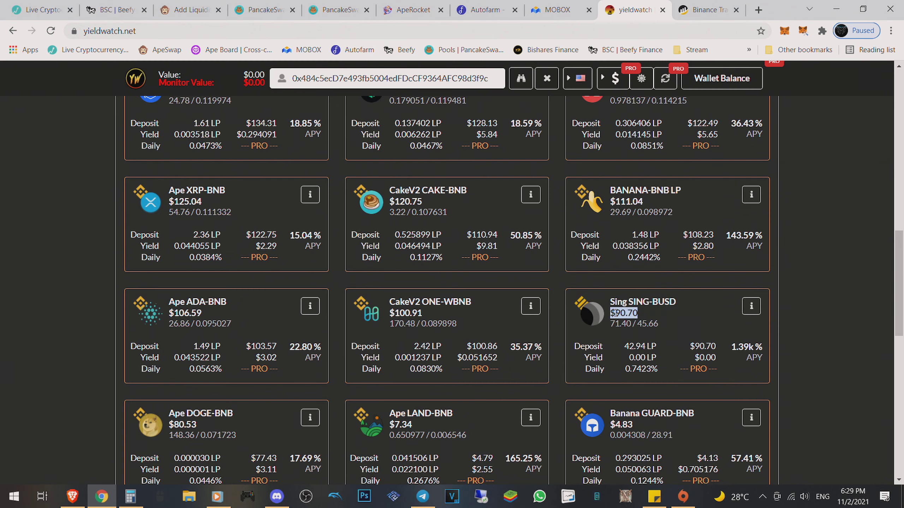
{"action": "left_click", "coordinate": [668, 322]}
{"action": "left_click_drag", "start_coordinate": [620, 313], "coordinate": [612, 312]}
{"action": "left_click", "coordinate": [671, 314]}
{"action": "left_click_drag", "start_coordinate": [717, 358], "coordinate": [694, 360]}
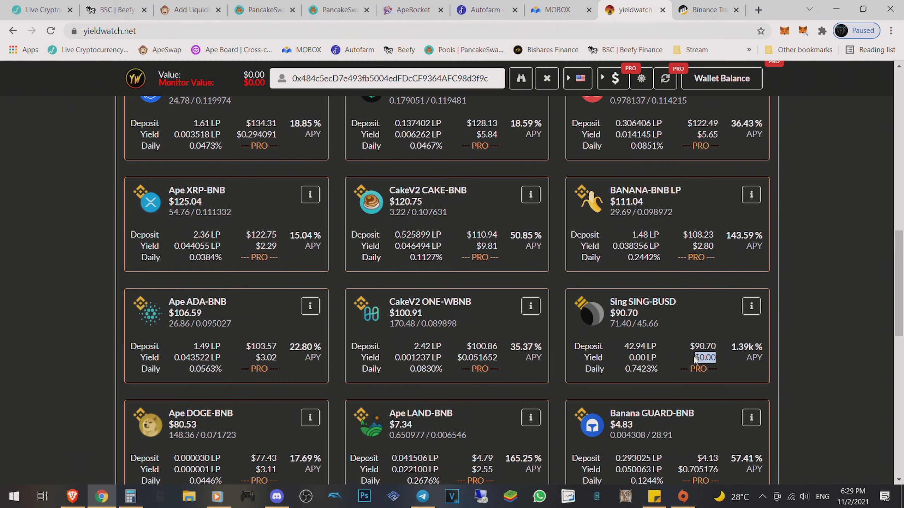
{"action": "left_click", "coordinate": [713, 357]}
{"action": "scroll", "coordinate": [715, 357], "scroll_direction": "down", "scroll_amount": 2}
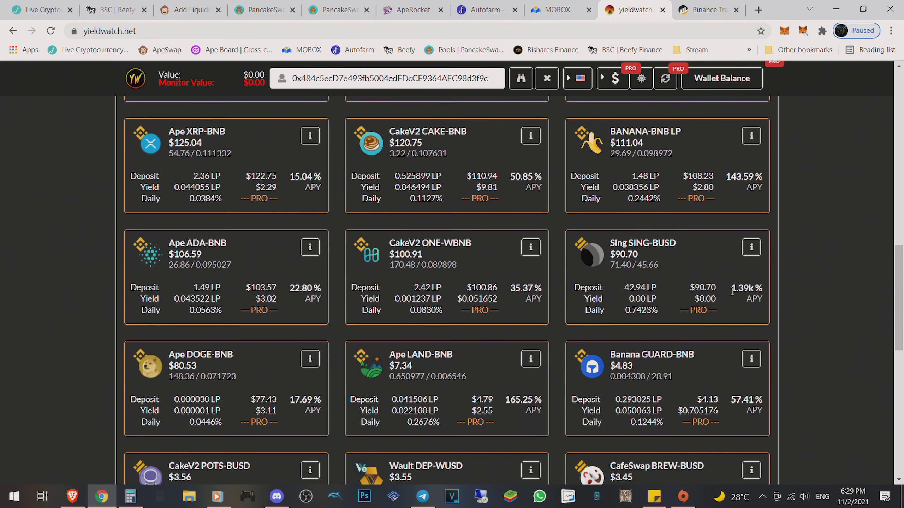
{"action": "left_click_drag", "start_coordinate": [730, 288], "coordinate": [753, 288]}
{"action": "left_click", "coordinate": [811, 313]}
{"action": "scroll", "coordinate": [793, 263], "scroll_direction": "down", "scroll_amount": 5}
{"action": "scroll", "coordinate": [794, 263], "scroll_direction": "down", "scroll_amount": 8}
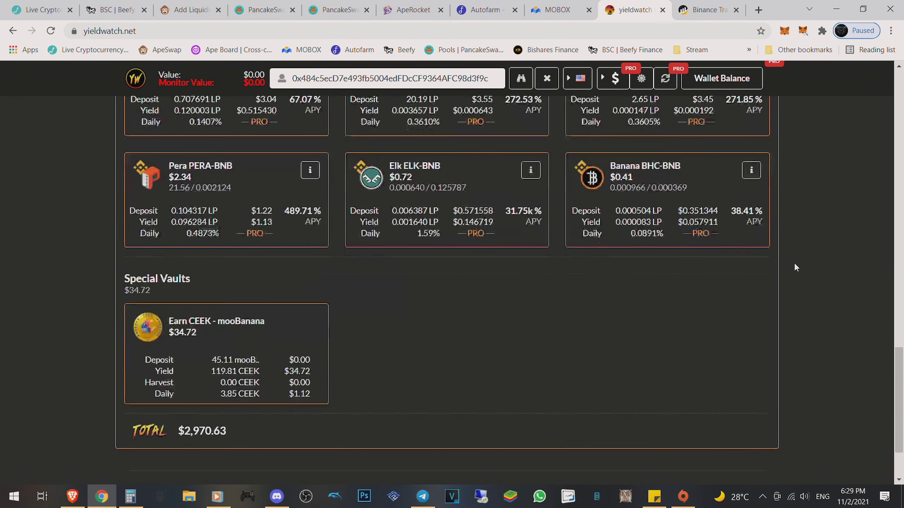
{"action": "scroll", "coordinate": [794, 263], "scroll_direction": "down", "scroll_amount": 3}
Review the $2,970.63 yieldwatch total, then switch to the Live Coin Watch price list
{"action": "left_click_drag", "start_coordinate": [224, 344], "coordinate": [182, 342]}
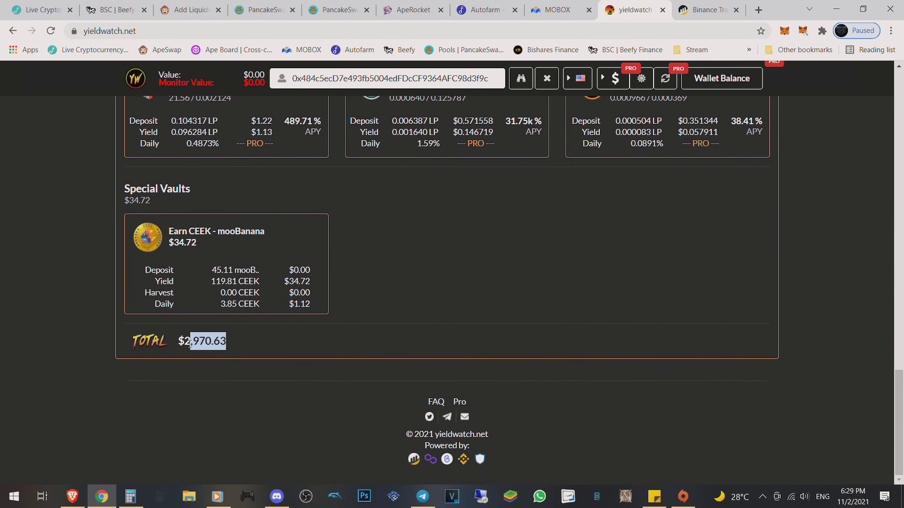
{"action": "left_click", "coordinate": [248, 344]}
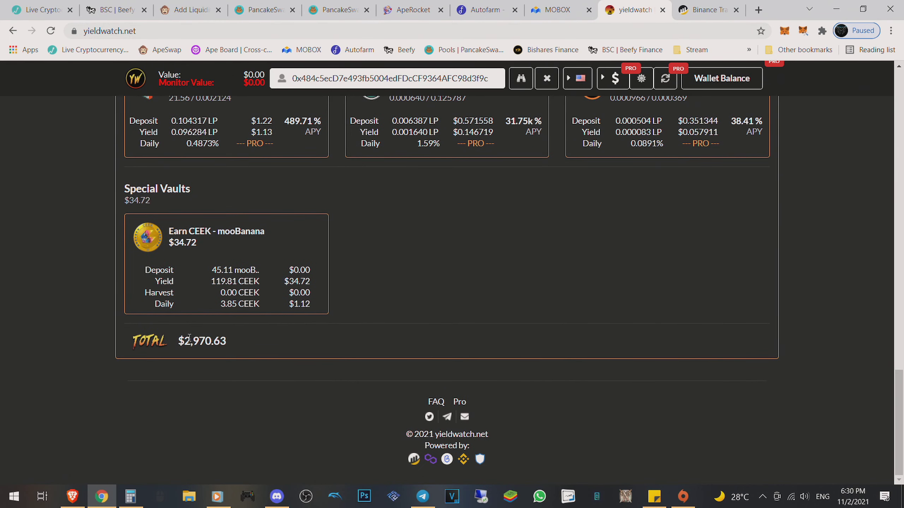
{"action": "left_click_drag", "start_coordinate": [199, 340], "coordinate": [179, 341]}
{"action": "left_click", "coordinate": [259, 340]}
{"action": "scroll", "coordinate": [291, 329], "scroll_direction": "up", "scroll_amount": 5}
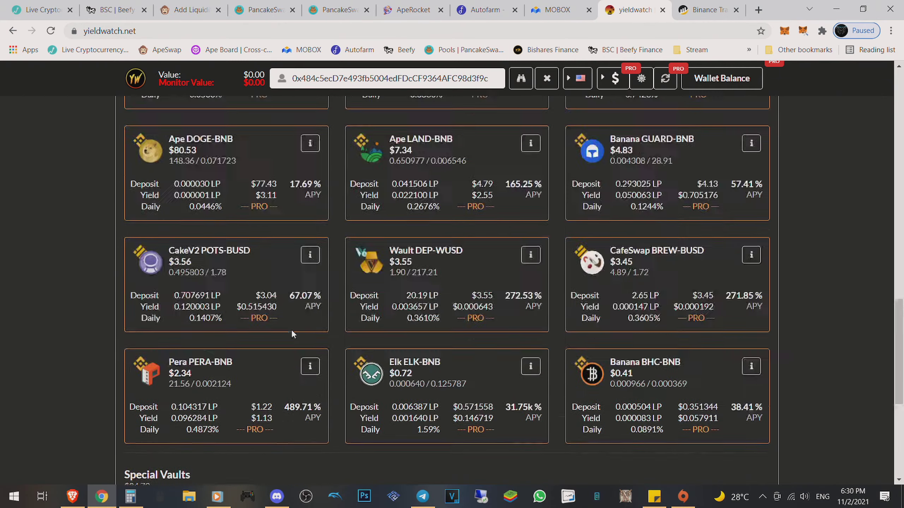
{"action": "scroll", "coordinate": [291, 329], "scroll_direction": "up", "scroll_amount": 5}
{"action": "scroll", "coordinate": [291, 329], "scroll_direction": "up", "scroll_amount": 3}
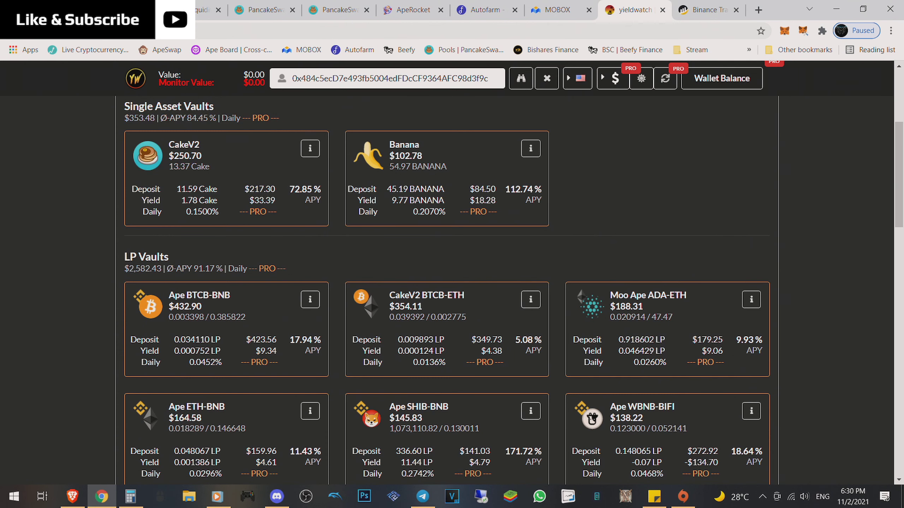
{"action": "key", "text": "ctrl+Tab"}
{"action": "scroll", "coordinate": [149, 231], "scroll_direction": "down", "scroll_amount": 3}
{"action": "scroll", "coordinate": [56, 197], "scroll_direction": "down", "scroll_amount": 1}
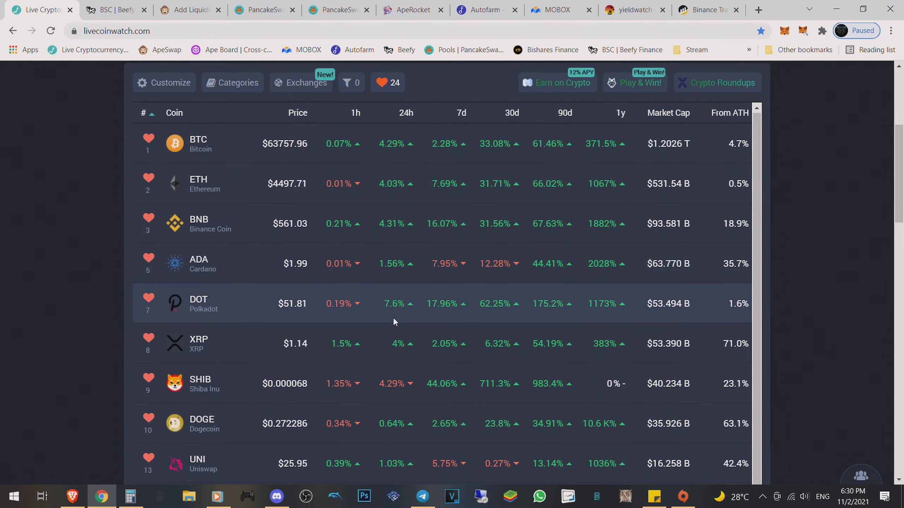
{"action": "scroll", "coordinate": [396, 307], "scroll_direction": "down", "scroll_amount": 1}
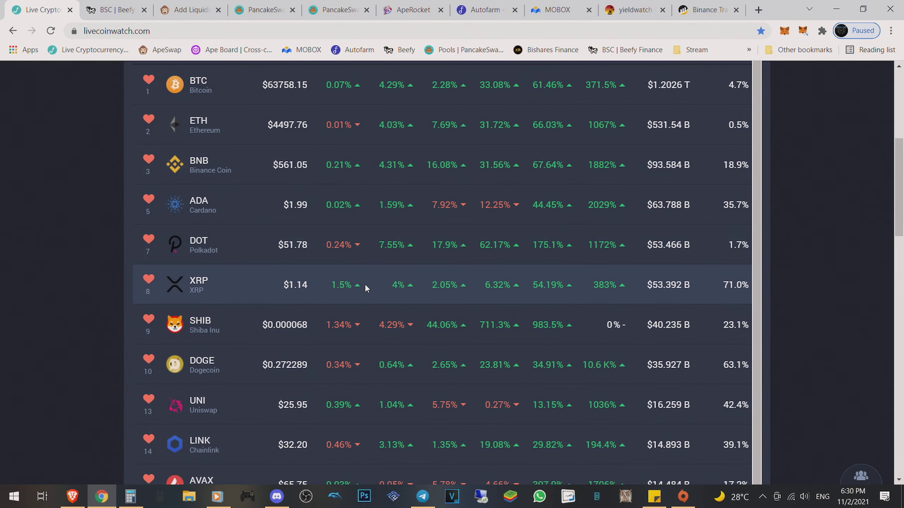
{"action": "scroll", "coordinate": [391, 285], "scroll_direction": "down", "scroll_amount": 2}
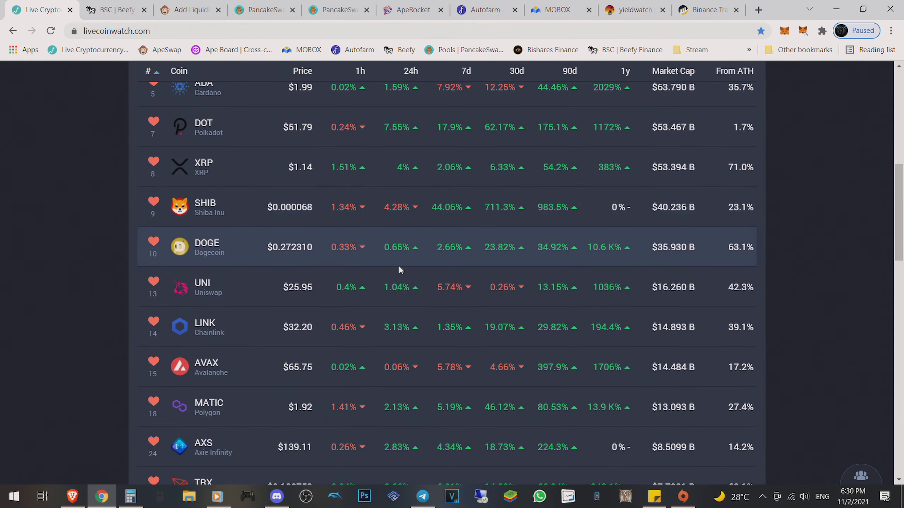
{"action": "scroll", "coordinate": [398, 266], "scroll_direction": "down", "scroll_amount": 2}
{"action": "scroll", "coordinate": [397, 245], "scroll_direction": "down", "scroll_amount": 2}
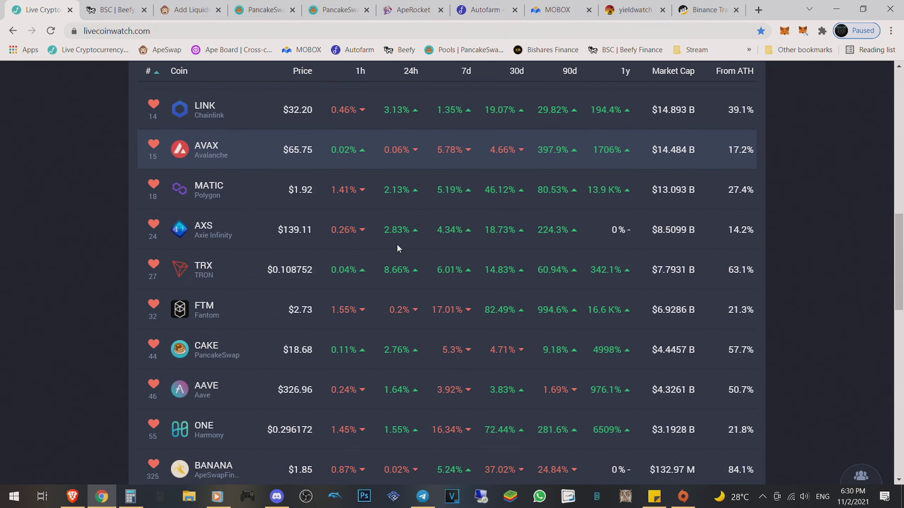
{"action": "scroll", "coordinate": [397, 246], "scroll_direction": "down", "scroll_amount": 1}
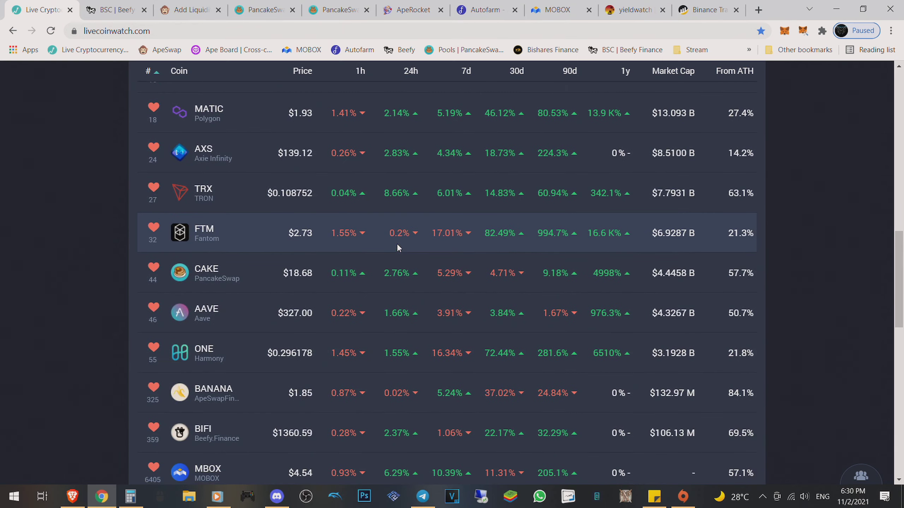
{"action": "scroll", "coordinate": [405, 237], "scroll_direction": "down", "scroll_amount": 2}
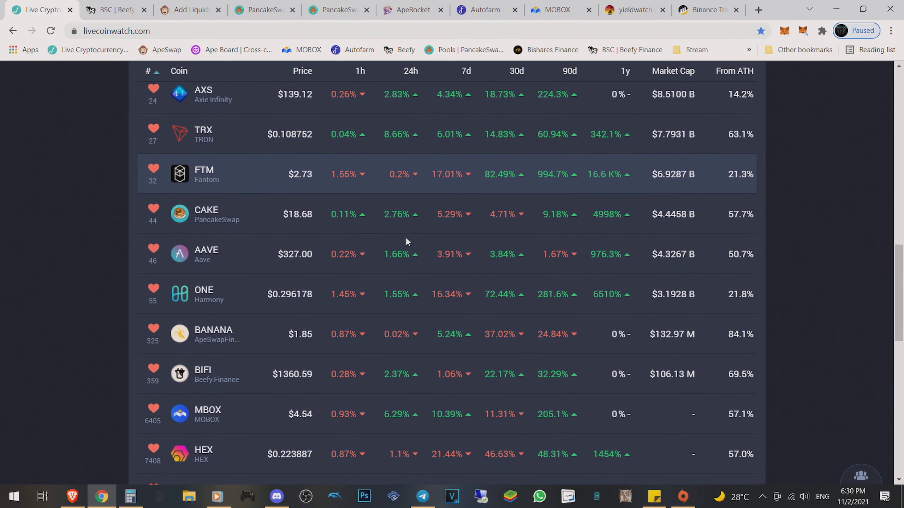
{"action": "scroll", "coordinate": [400, 218], "scroll_direction": "down", "scroll_amount": 1}
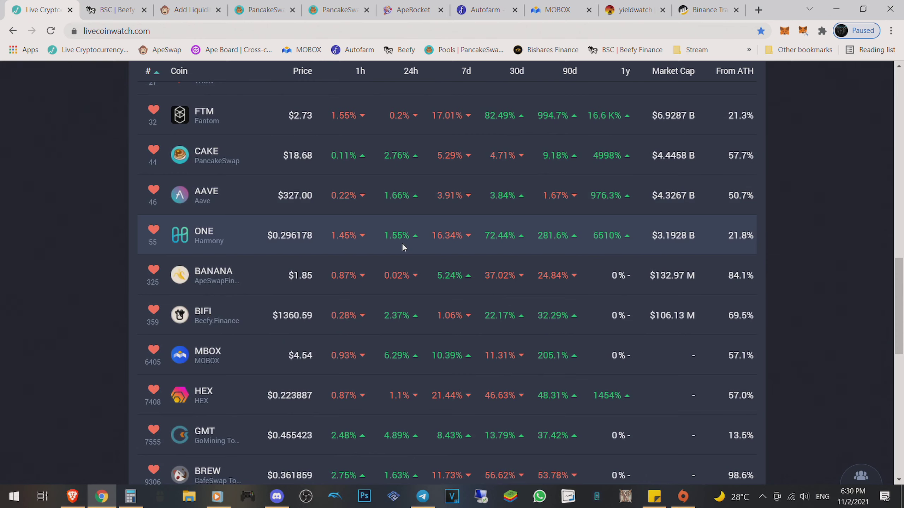
{"action": "scroll", "coordinate": [402, 243], "scroll_direction": "down", "scroll_amount": 2}
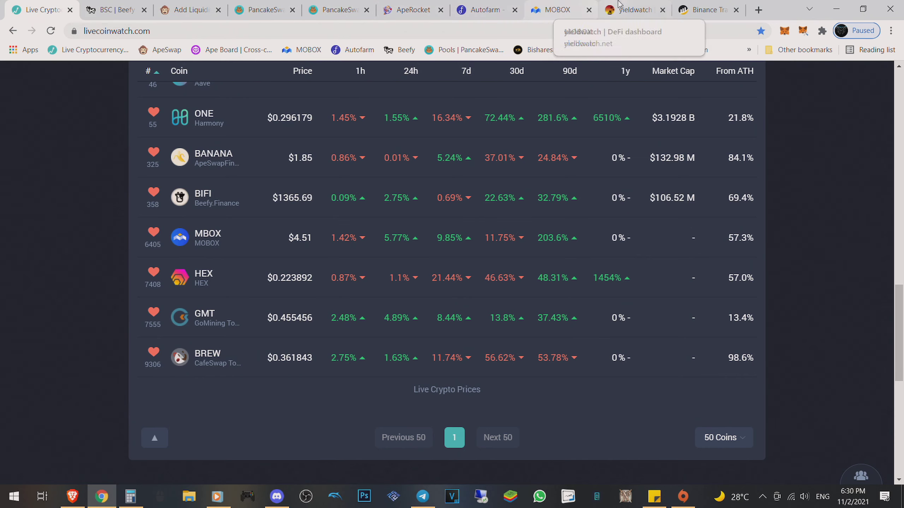
Revisit the yieldwatch LP Vaults ($2,582.43), then return to the Live Coin Watch prices
{"action": "left_click", "coordinate": [629, 9]}
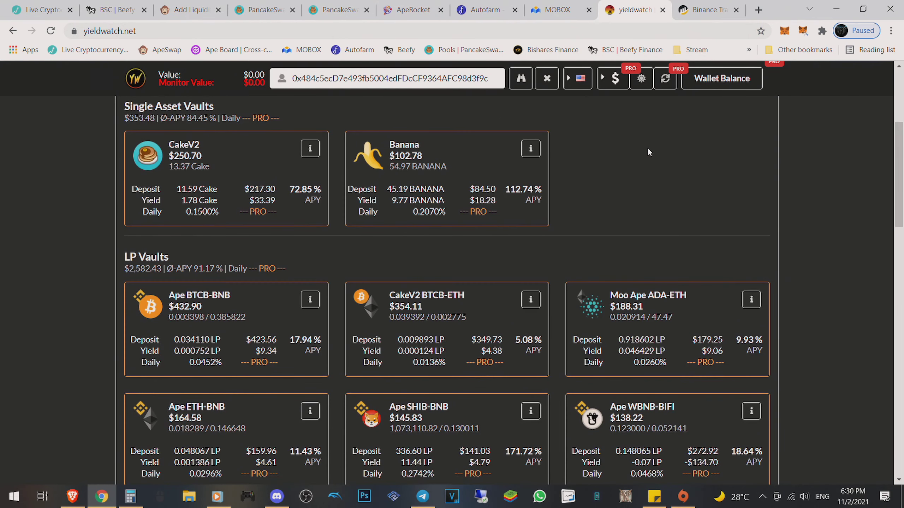
{"action": "scroll", "coordinate": [819, 219], "scroll_direction": "up", "scroll_amount": 5}
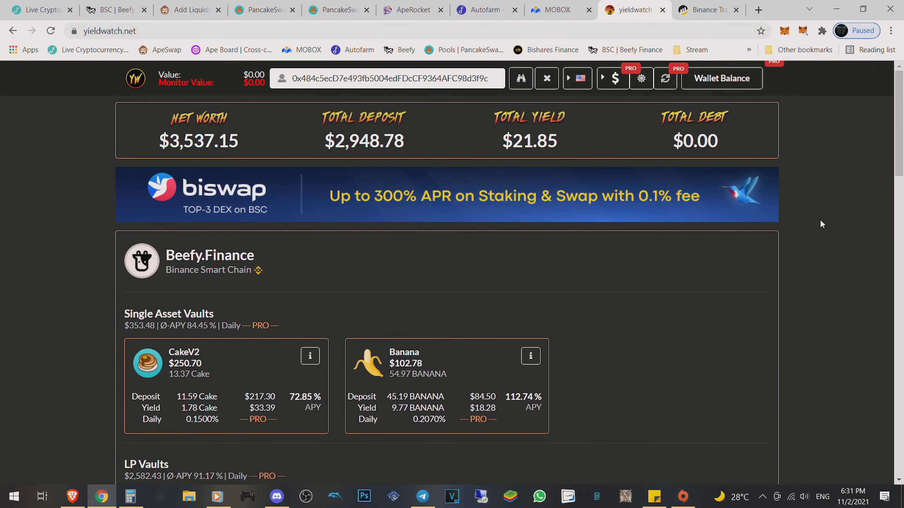
{"action": "scroll", "coordinate": [820, 219], "scroll_direction": "down", "scroll_amount": 3}
{"action": "scroll", "coordinate": [819, 219], "scroll_direction": "down", "scroll_amount": 3}
{"action": "scroll", "coordinate": [819, 219], "scroll_direction": "down", "scroll_amount": 3}
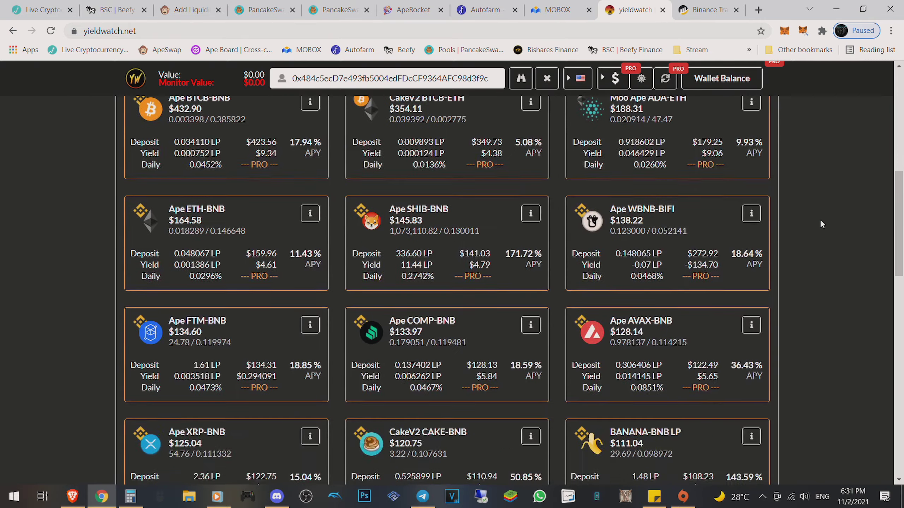
{"action": "scroll", "coordinate": [819, 219], "scroll_direction": "down", "scroll_amount": 3}
{"action": "scroll", "coordinate": [819, 219], "scroll_direction": "down", "scroll_amount": 2}
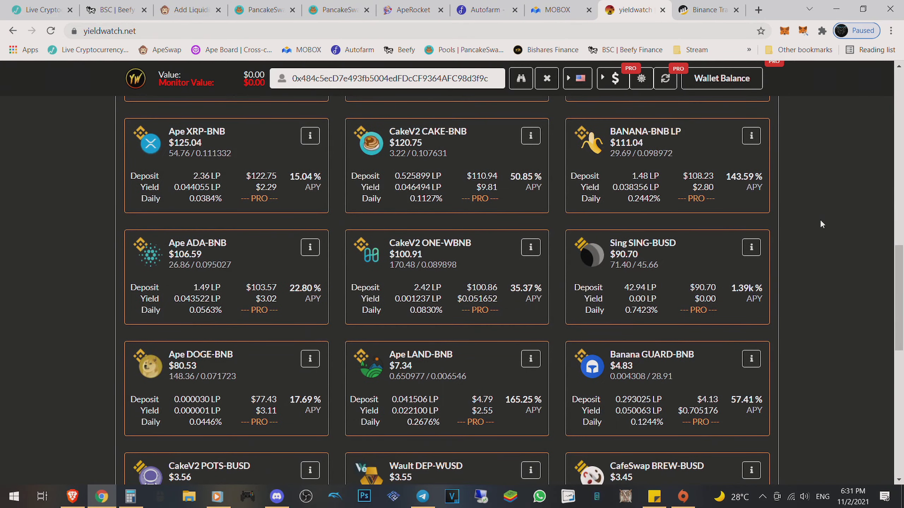
{"action": "scroll", "coordinate": [820, 219], "scroll_direction": "down", "scroll_amount": 2}
{"action": "scroll", "coordinate": [820, 218], "scroll_direction": "down", "scroll_amount": 2}
{"action": "scroll", "coordinate": [820, 219], "scroll_direction": "down", "scroll_amount": 1}
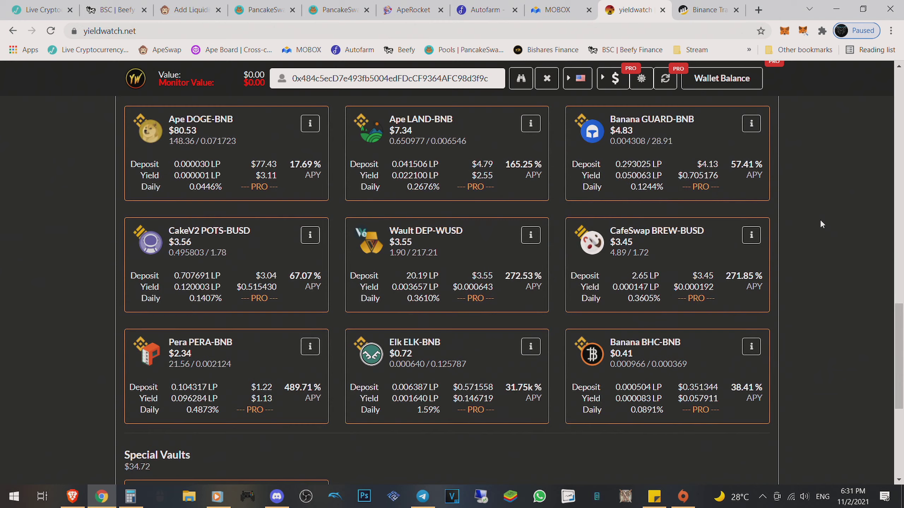
{"action": "scroll", "coordinate": [820, 219], "scroll_direction": "down", "scroll_amount": 1}
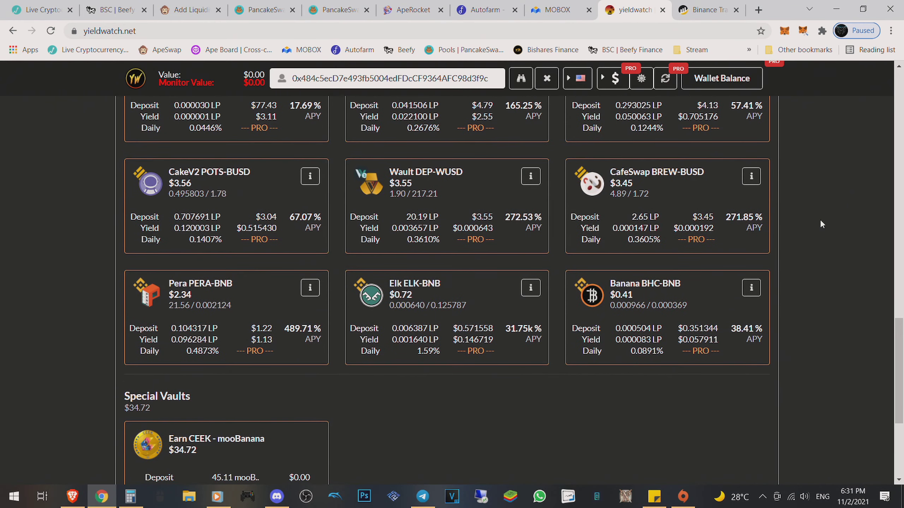
{"action": "scroll", "coordinate": [820, 220], "scroll_direction": "up", "scroll_amount": 2}
{"action": "scroll", "coordinate": [819, 220], "scroll_direction": "up", "scroll_amount": 1}
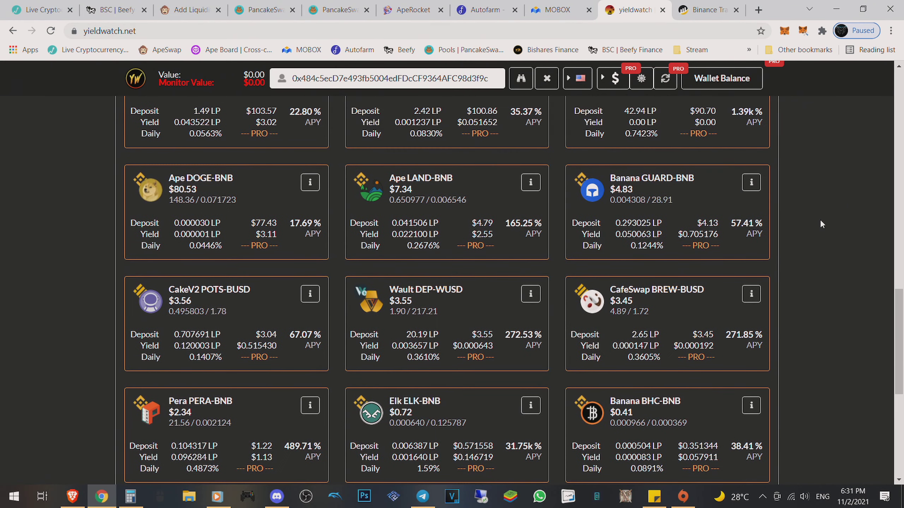
{"action": "scroll", "coordinate": [820, 219], "scroll_direction": "up", "scroll_amount": 2}
{"action": "scroll", "coordinate": [820, 219], "scroll_direction": "up", "scroll_amount": 2}
{"action": "scroll", "coordinate": [820, 219], "scroll_direction": "up", "scroll_amount": 1}
{"action": "scroll", "coordinate": [819, 218], "scroll_direction": "up", "scroll_amount": 1}
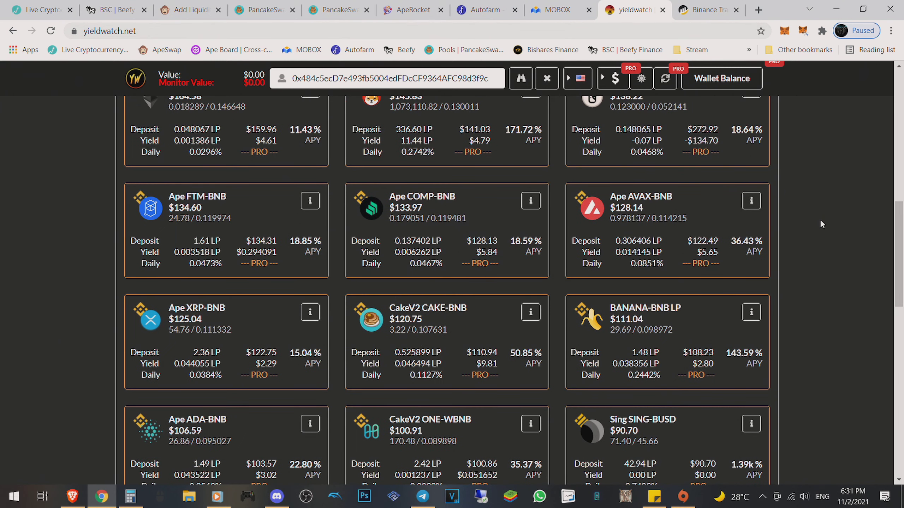
{"action": "scroll", "coordinate": [820, 219], "scroll_direction": "up", "scroll_amount": 3}
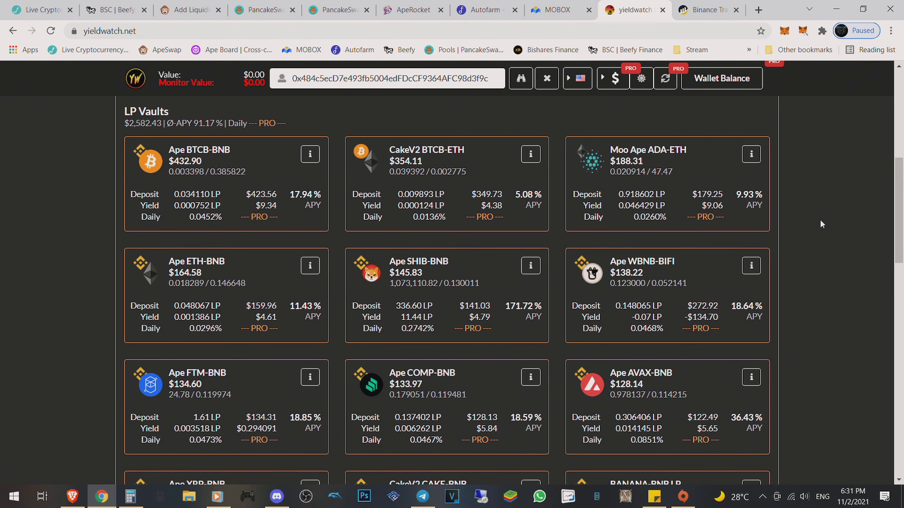
{"action": "scroll", "coordinate": [819, 218], "scroll_direction": "up", "scroll_amount": 2}
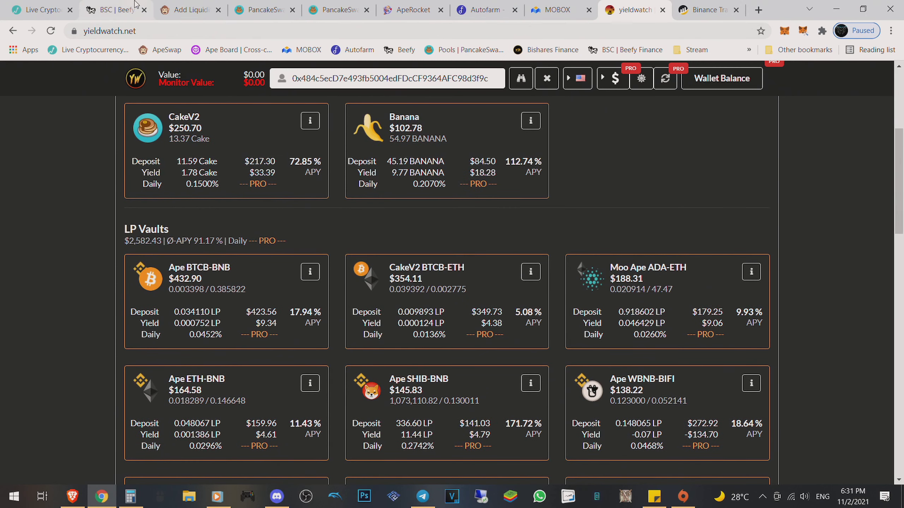
{"action": "left_click", "coordinate": [42, 10]}
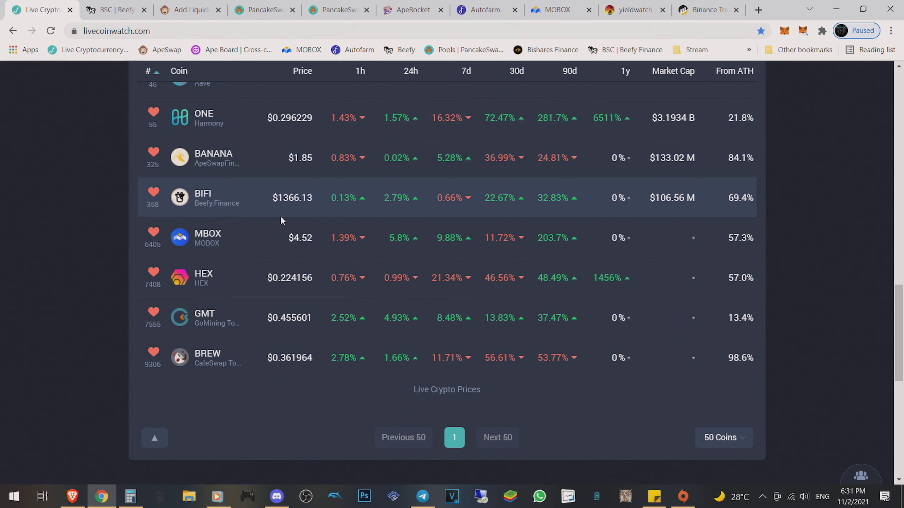
{"action": "scroll", "coordinate": [280, 219], "scroll_direction": "up", "scroll_amount": 3}
{"action": "scroll", "coordinate": [281, 219], "scroll_direction": "up", "scroll_amount": 2}
{"action": "scroll", "coordinate": [241, 191], "scroll_direction": "up", "scroll_amount": 2}
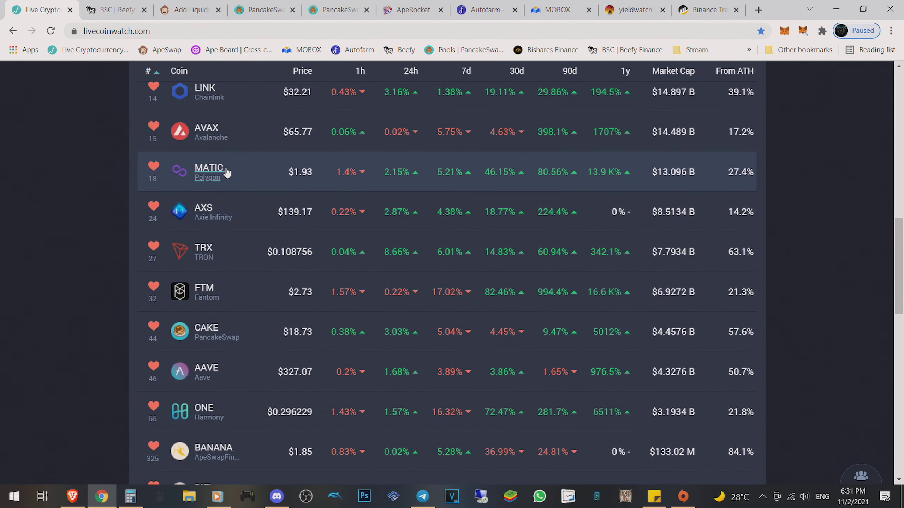
{"action": "scroll", "coordinate": [247, 169], "scroll_direction": "up", "scroll_amount": 3}
{"action": "scroll", "coordinate": [253, 212], "scroll_direction": "up", "scroll_amount": 2}
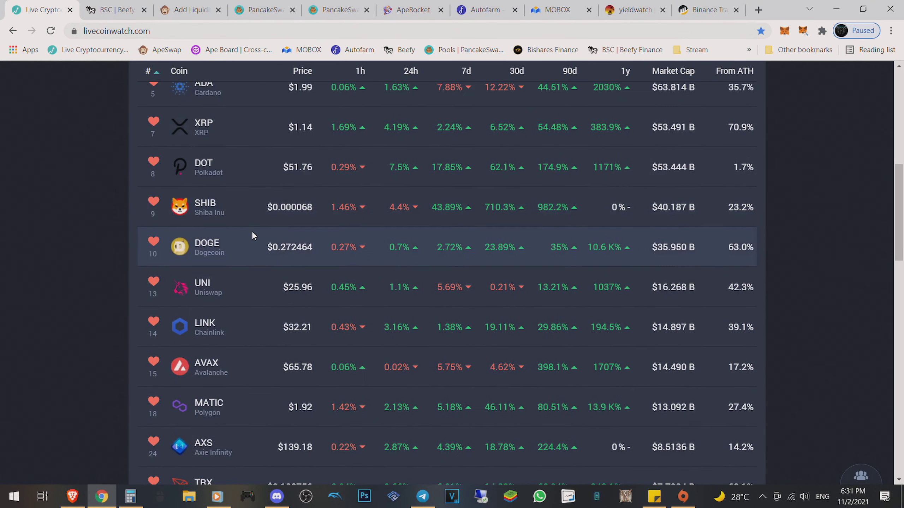
{"action": "scroll", "coordinate": [252, 228], "scroll_direction": "up", "scroll_amount": 2}
{"action": "scroll", "coordinate": [257, 164], "scroll_direction": "down", "scroll_amount": 3}
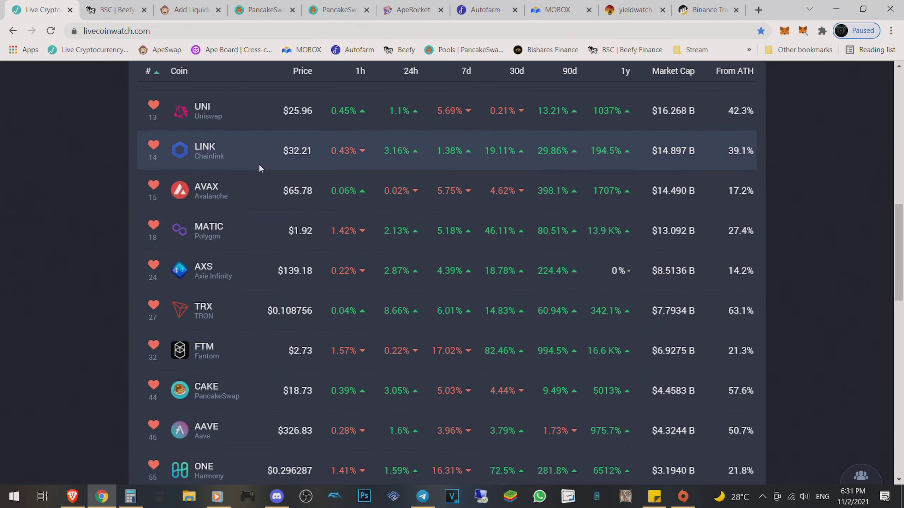
{"action": "scroll", "coordinate": [262, 240], "scroll_direction": "down", "scroll_amount": 1}
{"action": "scroll", "coordinate": [234, 250], "scroll_direction": "down", "scroll_amount": 1}
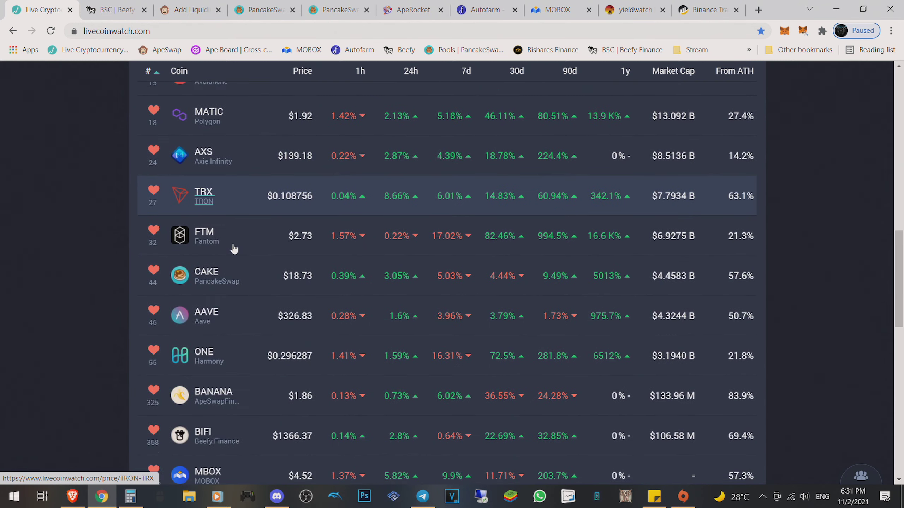
{"action": "scroll", "coordinate": [240, 247], "scroll_direction": "down", "scroll_amount": 1}
{"action": "scroll", "coordinate": [243, 244], "scroll_direction": "down", "scroll_amount": 1}
{"action": "scroll", "coordinate": [243, 244], "scroll_direction": "down", "scroll_amount": 1}
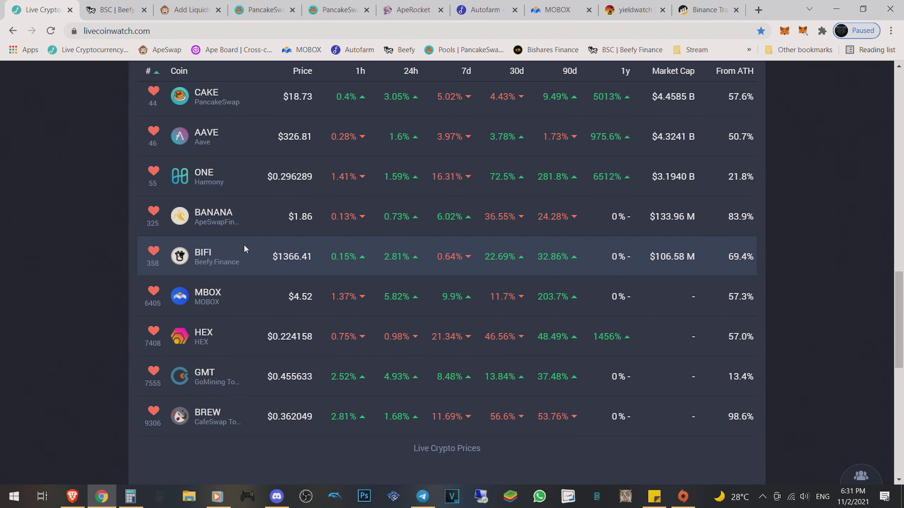
{"action": "scroll", "coordinate": [244, 248], "scroll_direction": "up", "scroll_amount": 2}
{"action": "scroll", "coordinate": [244, 249], "scroll_direction": "up", "scroll_amount": 2}
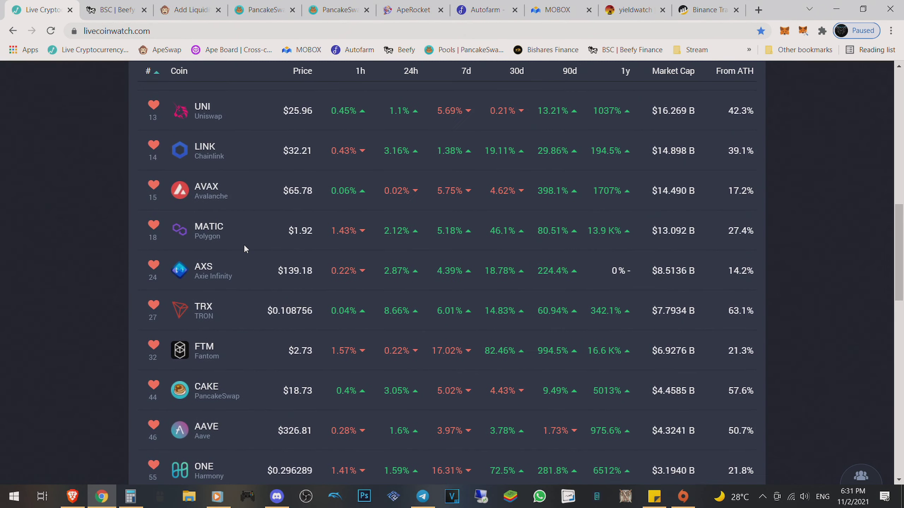
{"action": "scroll", "coordinate": [244, 261], "scroll_direction": "up", "scroll_amount": 1}
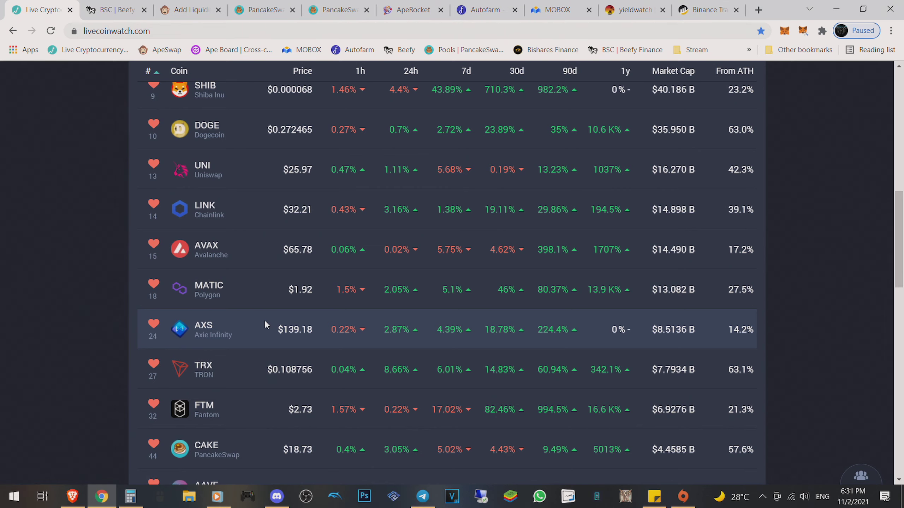
{"action": "scroll", "coordinate": [264, 319], "scroll_direction": "up", "scroll_amount": 2}
{"action": "scroll", "coordinate": [264, 320], "scroll_direction": "up", "scroll_amount": 1}
{"action": "scroll", "coordinate": [264, 320], "scroll_direction": "up", "scroll_amount": 3}
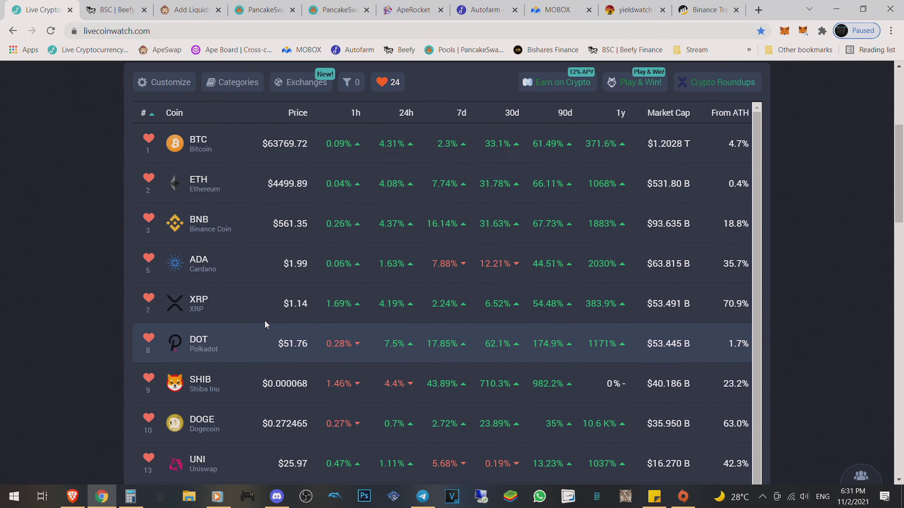
{"action": "scroll", "coordinate": [264, 320], "scroll_direction": "up", "scroll_amount": 2}
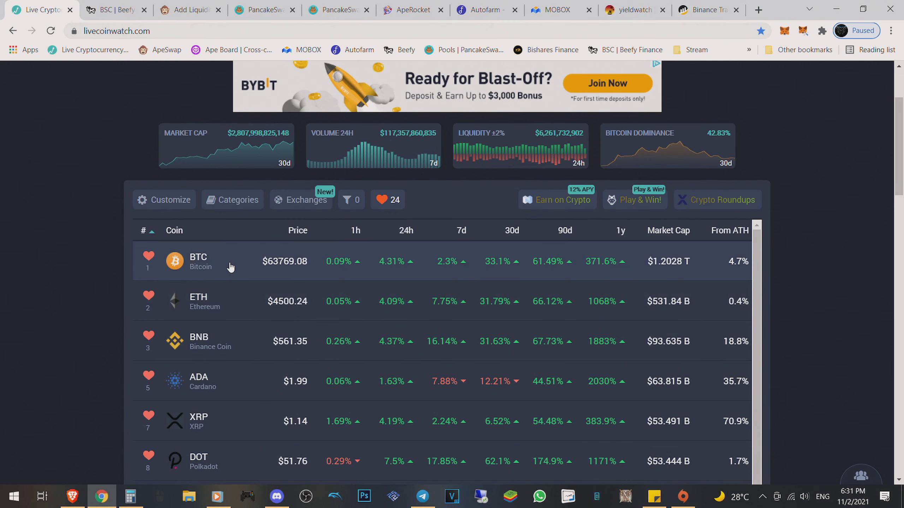